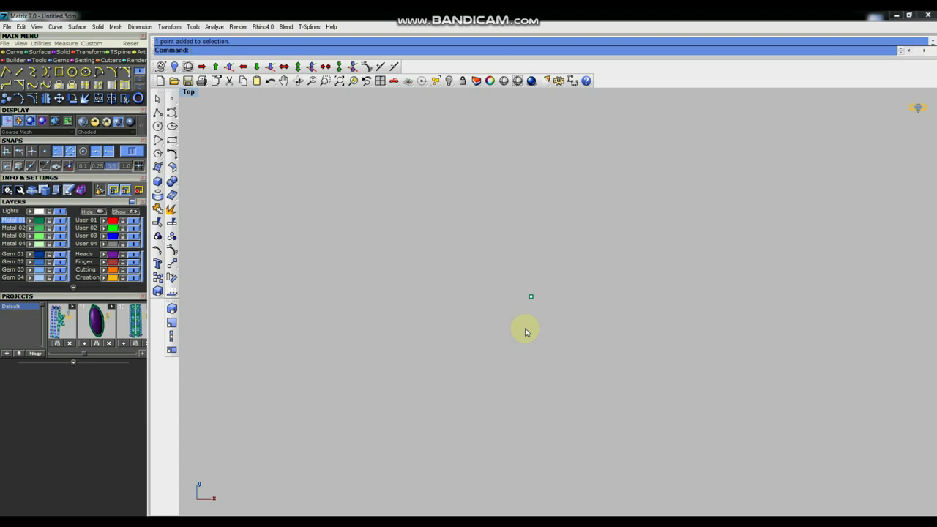
right_drag(542, 331, 547, 323)
scroll(498, 370, down, 6)
right_drag(535, 337, 519, 346)
right_drag(509, 349, 510, 345)
drag(556, 345, 541, 349)
right_drag(516, 346, 527, 325)
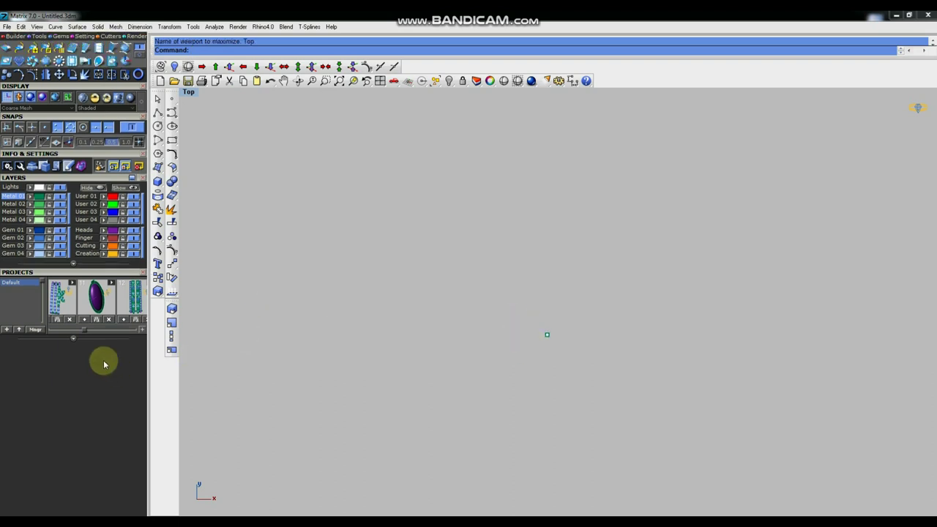
- Load an oval diamond of size 6.0, measuring 6 × 4 mm, with the Gem Loader
right_drag(101, 352, 102, 403)
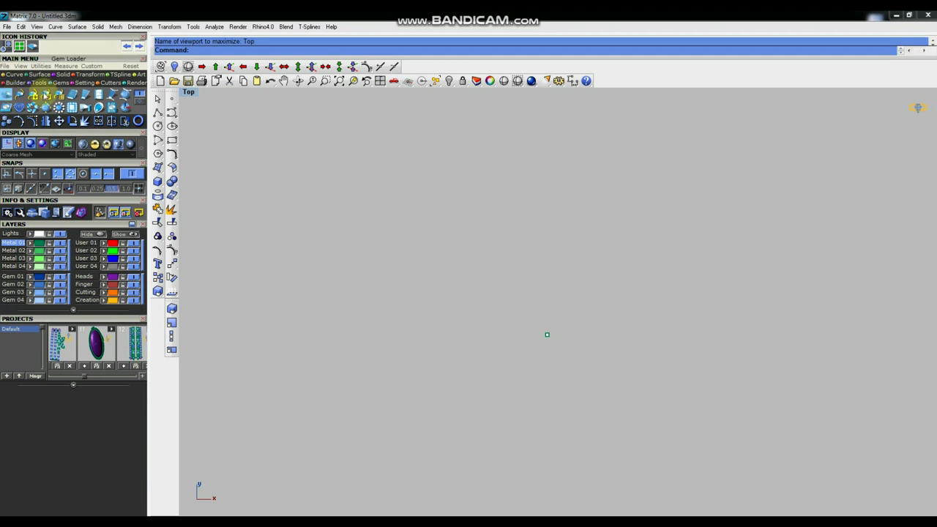
click(19, 93)
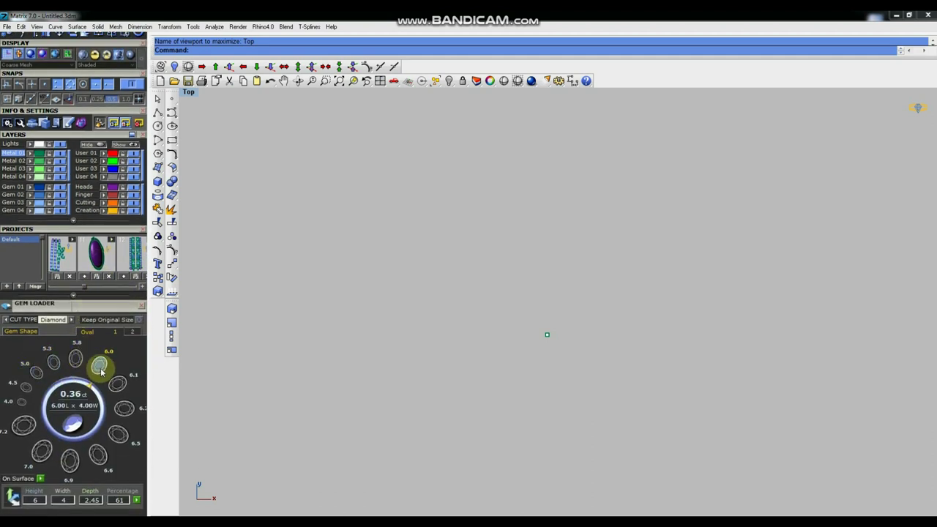
click(99, 367)
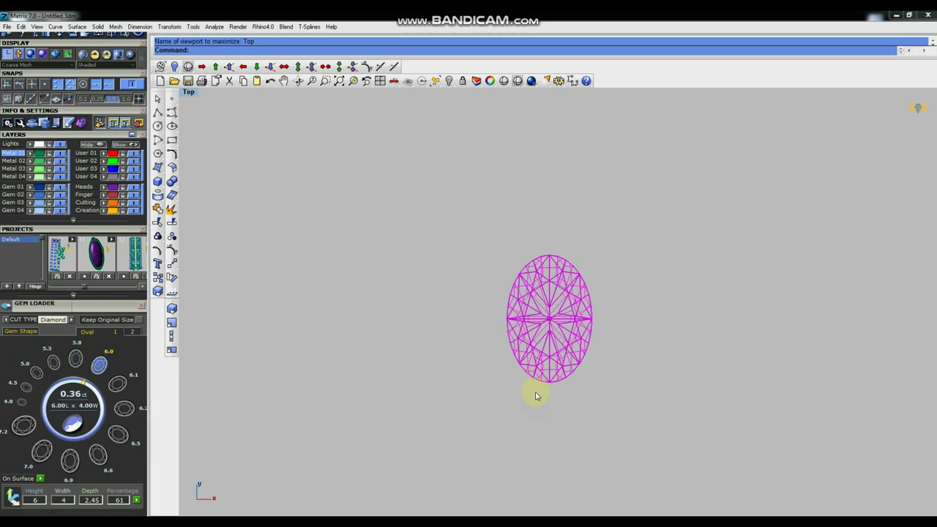
- Create the oval gem's outline curve with Gem Profile at 4 mm width, and delete the gem itself
middle_click(386, 174)
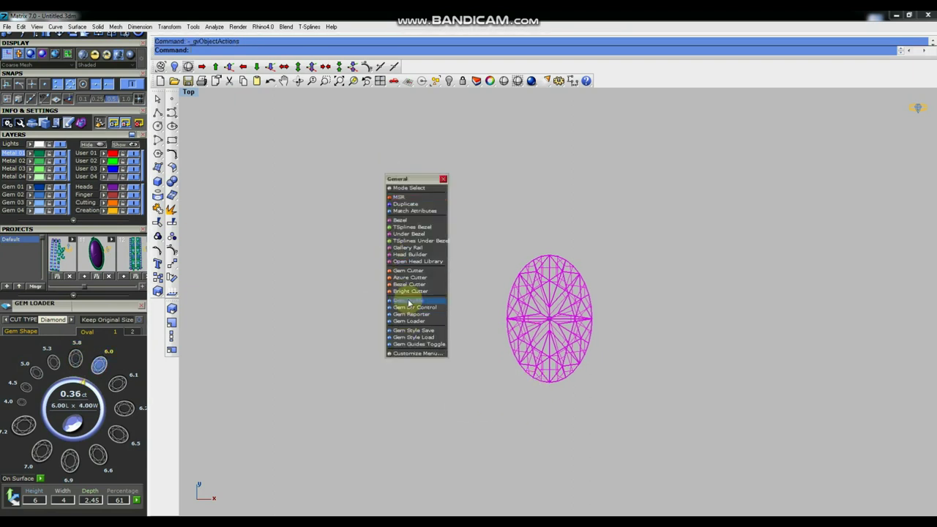
click(408, 299)
right_click(372, 289)
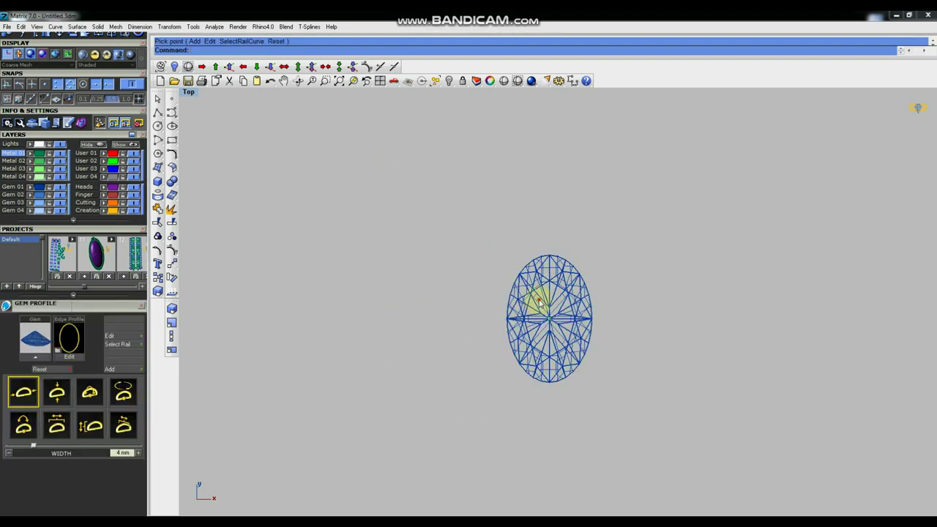
click(540, 301)
click(540, 301)
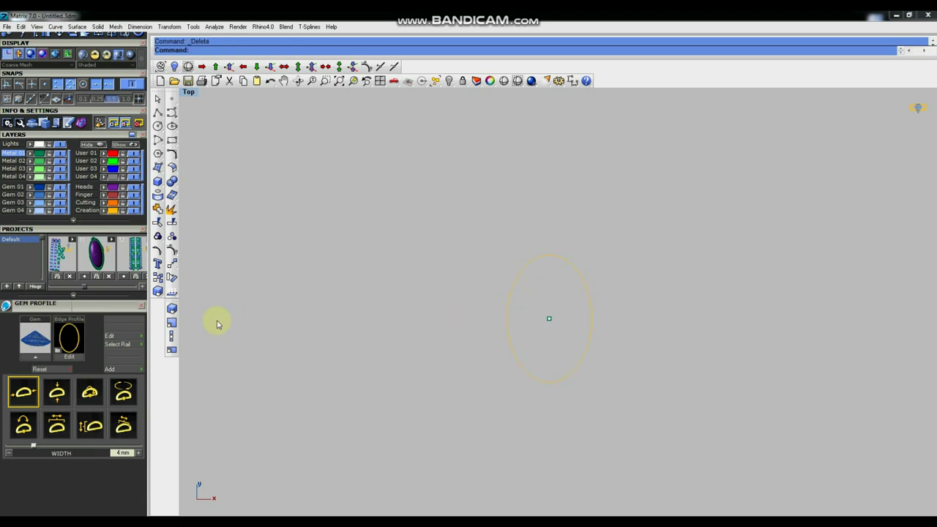
- Close the gem profile settings and assign the oval outline curve to the Metal 01 layer
click(143, 304)
drag(620, 252, 506, 308)
click(30, 155)
click(363, 265)
- Offset the oval outline outward by 0.5 mm
right_drag(553, 307, 540, 310)
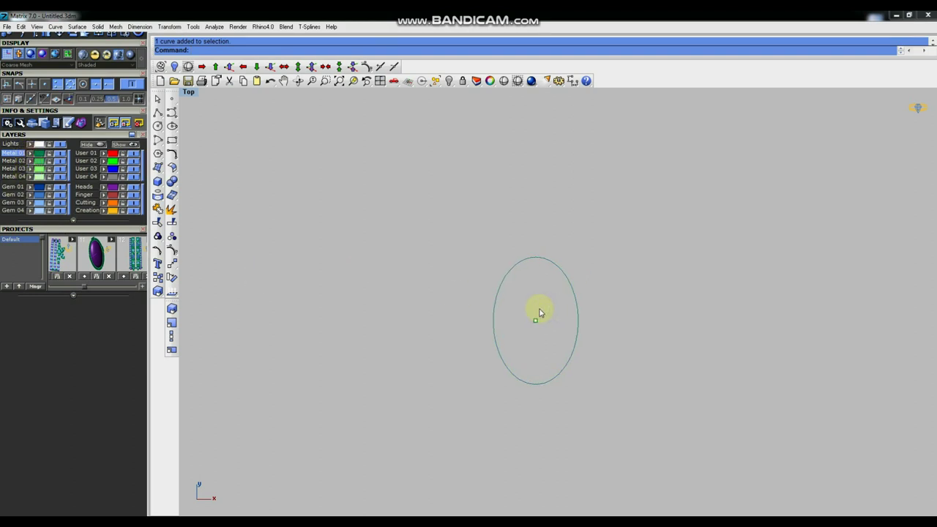
scroll(532, 345, up, 4)
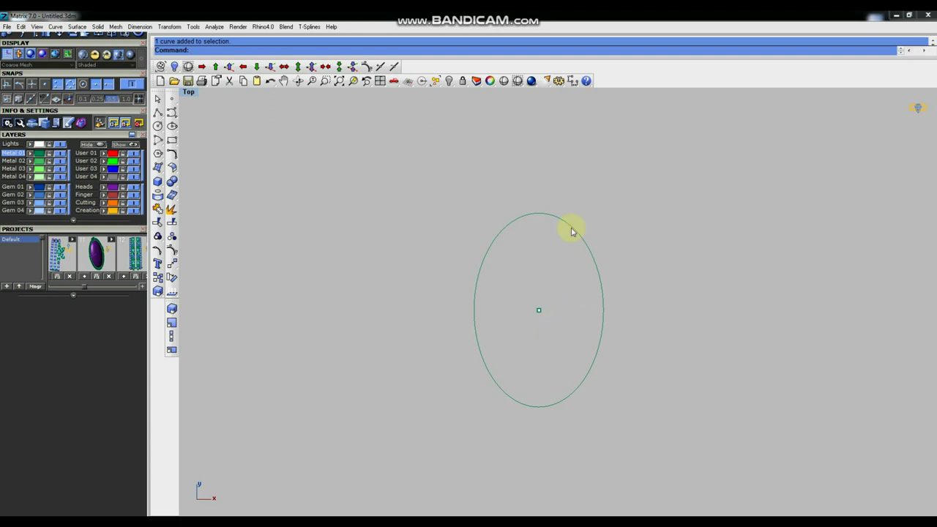
scroll(567, 368, down, 4)
scroll(568, 326, up, 6)
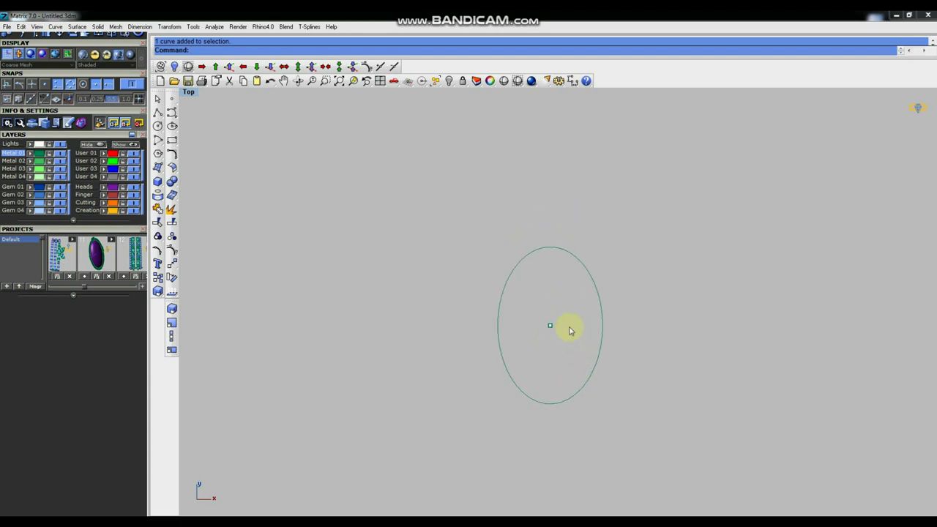
right_drag(579, 334, 567, 304)
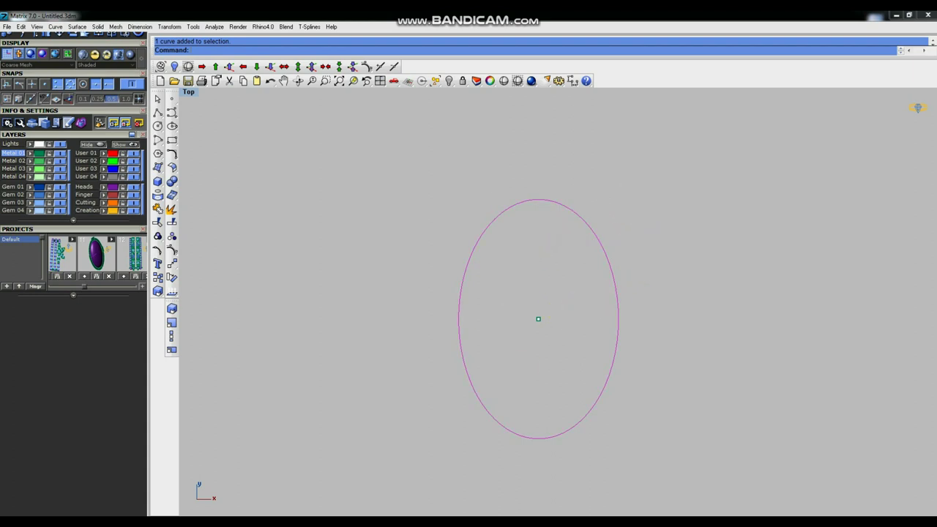
key(Return)
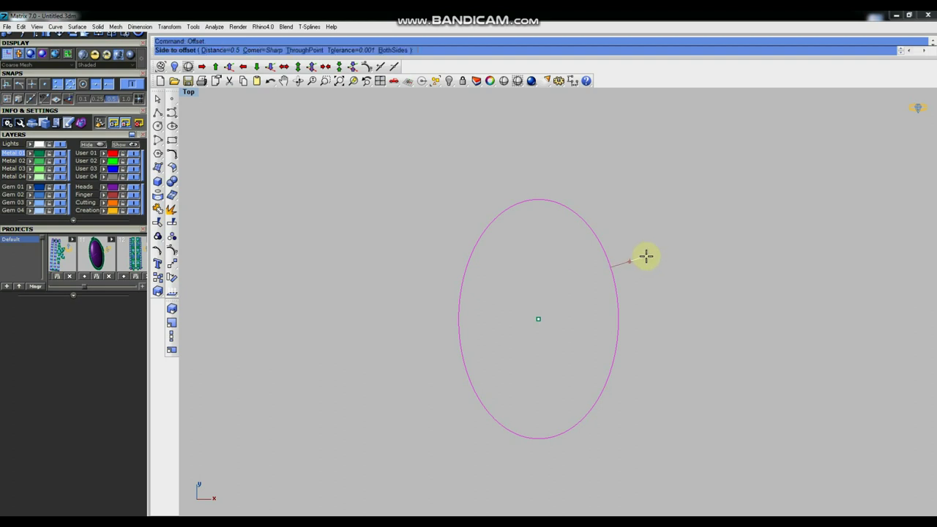
click(645, 256)
- Offset the original oval outline inward to add a smaller inner oval
key(Return)
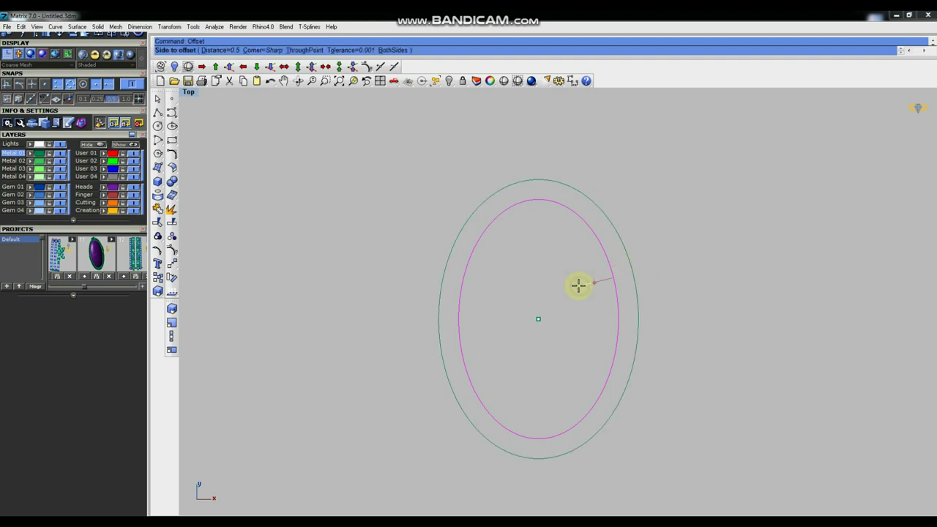
key(Return)
click(578, 285)
click(574, 309)
right_drag(696, 296, 665, 302)
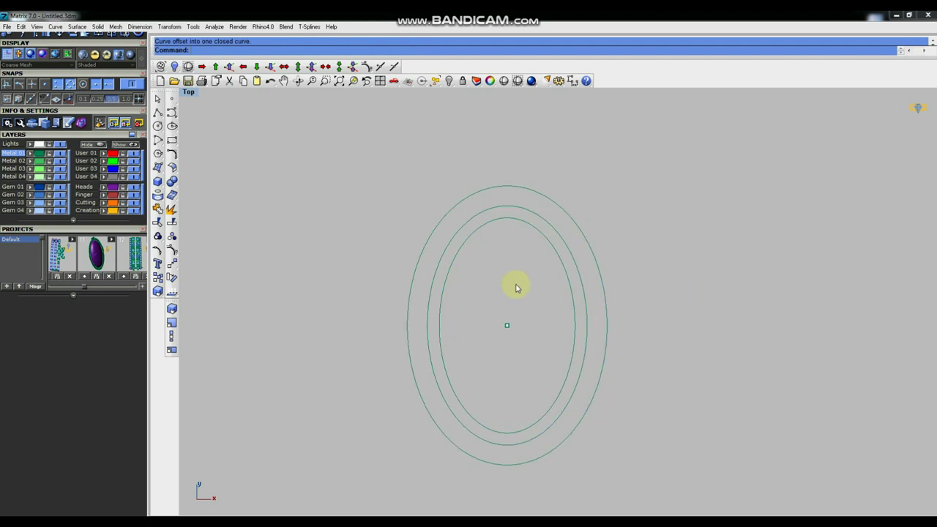
- In the Perspective view, extrude the innermost and outermost ovals together into a solid ring with a height of 2 mm
key(ctrl+F4)
right_drag(595, 286, 627, 330)
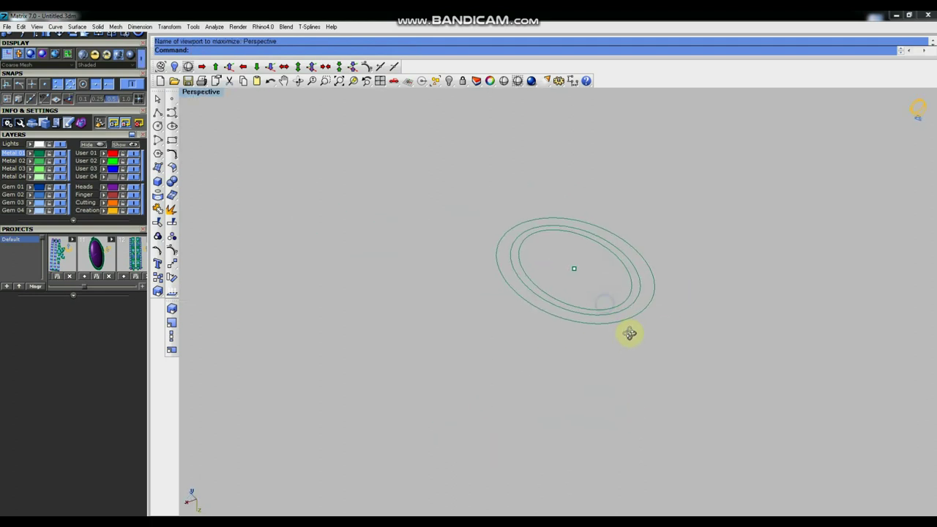
scroll(620, 308, up, 3)
click(620, 307)
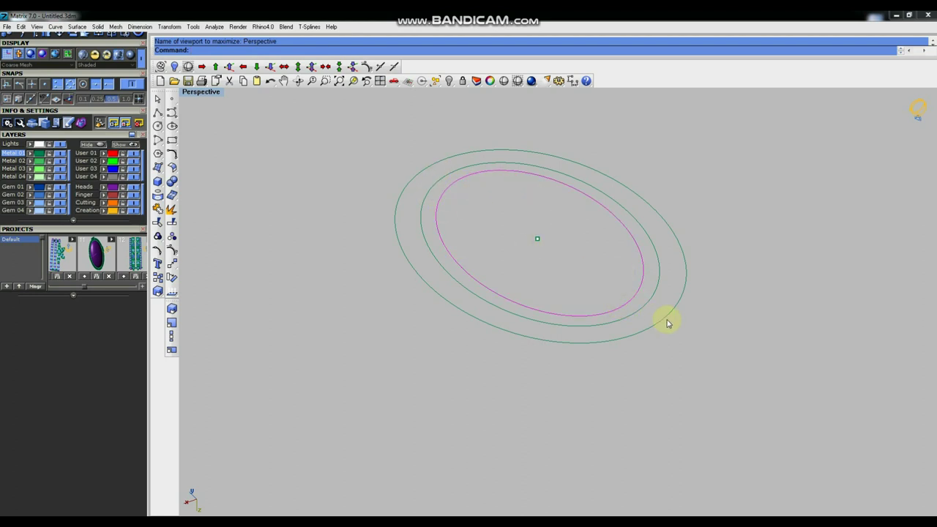
scroll(576, 406, down, 3)
right_drag(621, 408, 621, 385)
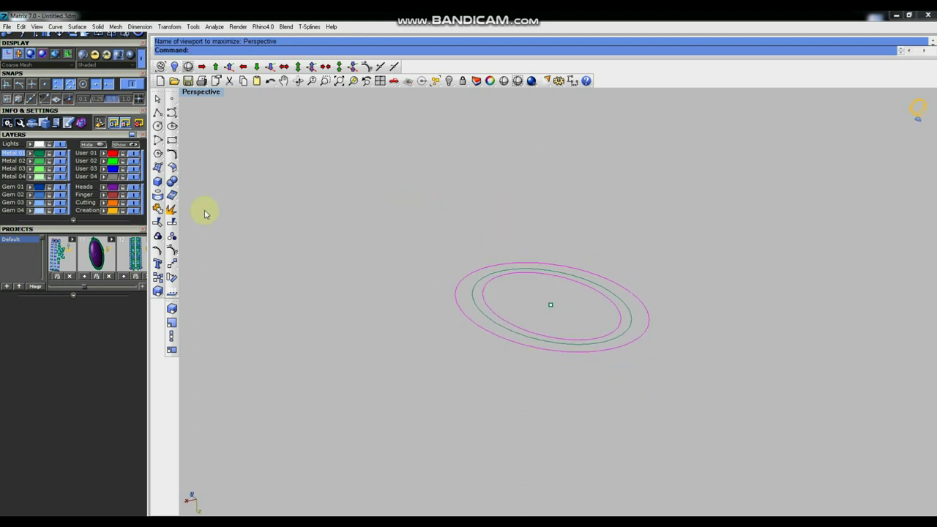
click(157, 180)
click(244, 209)
text(2)
key(Return)
right_drag(477, 272, 564, 217)
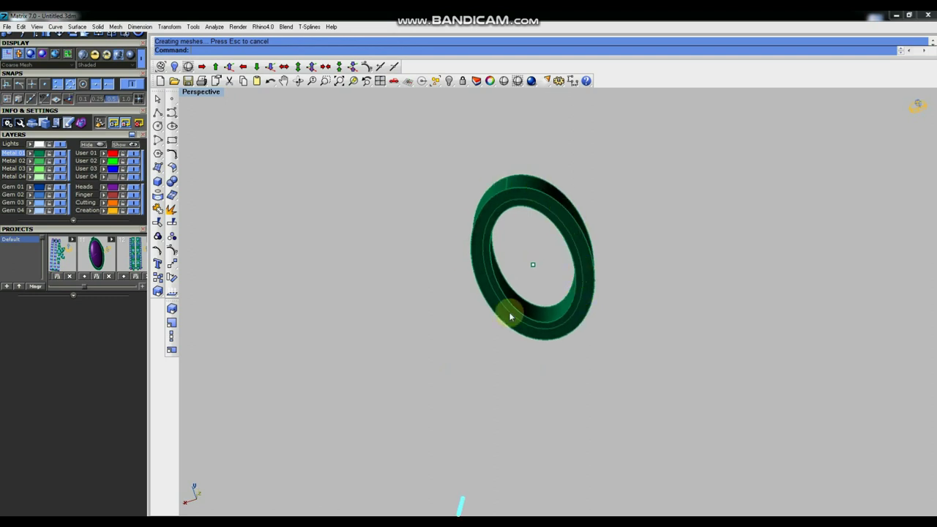
- Copy the middle oval curve on the ring's underside and paste the duplicate in place
scroll(554, 206, up, 3)
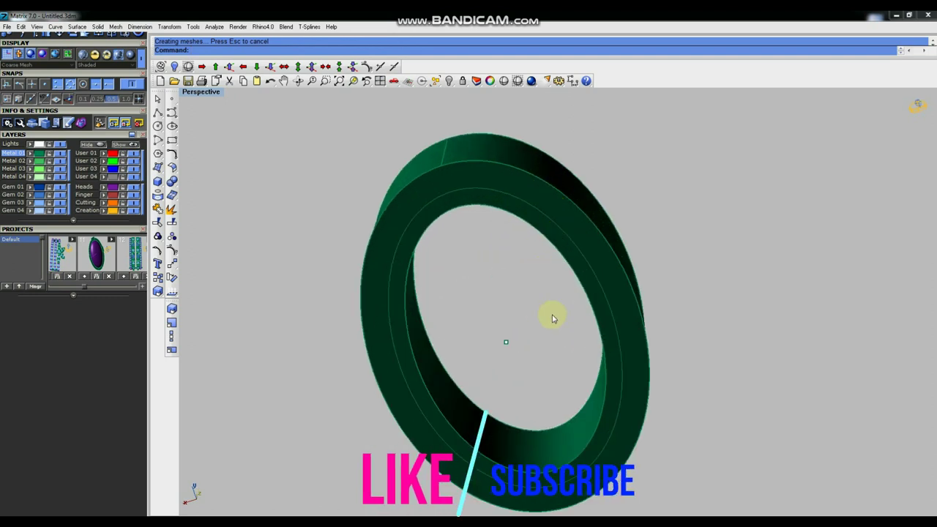
click(608, 307)
click(635, 328)
scroll(533, 312, down, 5)
right_drag(617, 265, 596, 335)
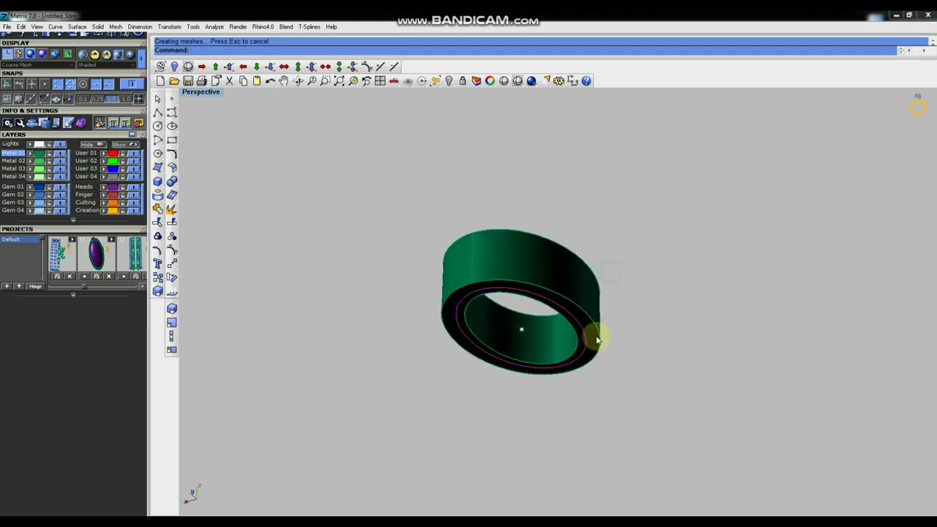
right_drag(527, 293, 504, 377)
right_drag(573, 330, 589, 317)
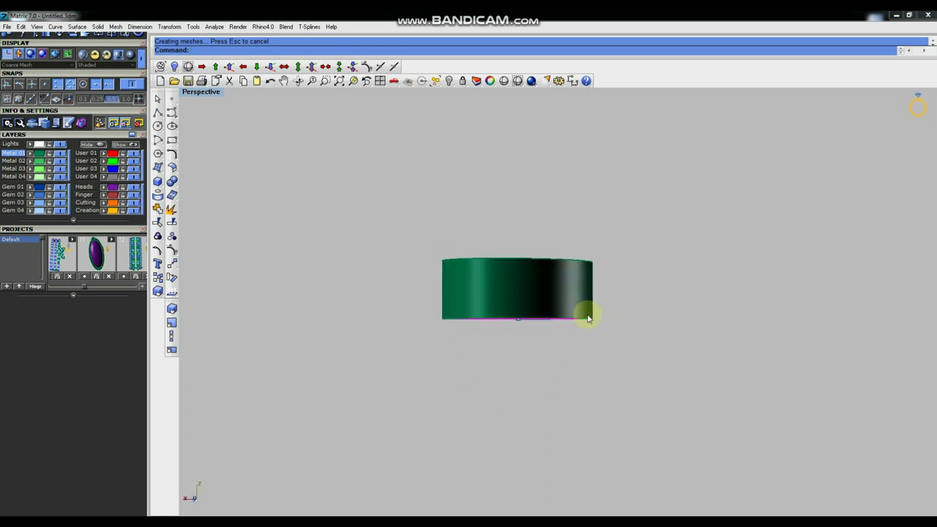
scroll(523, 324, up, 7)
mouse_move(552, 350)
right_down()
mouse_move(563, 334)
mouse_move(561, 350)
right_up()
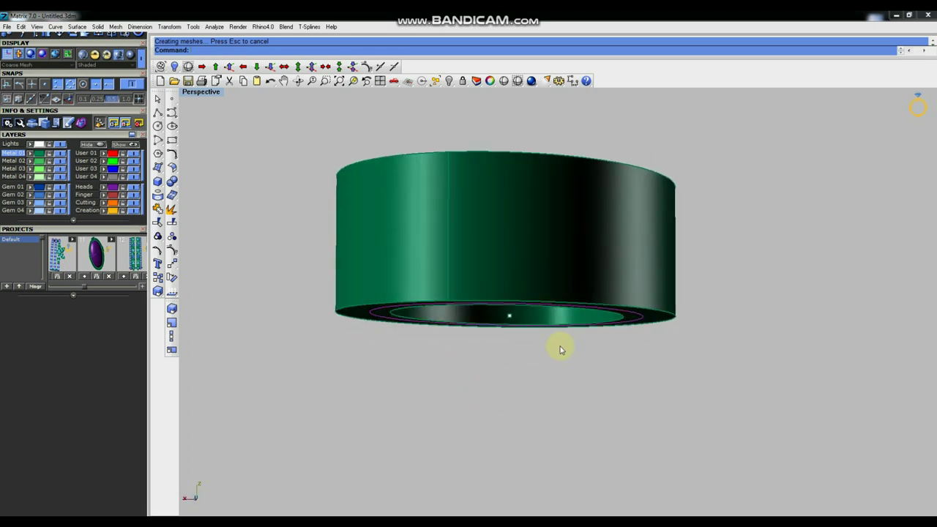
mouse_move(652, 349)
right_down()
mouse_move(644, 352)
mouse_move(654, 333)
right_up()
right_drag(615, 372, 623, 272)
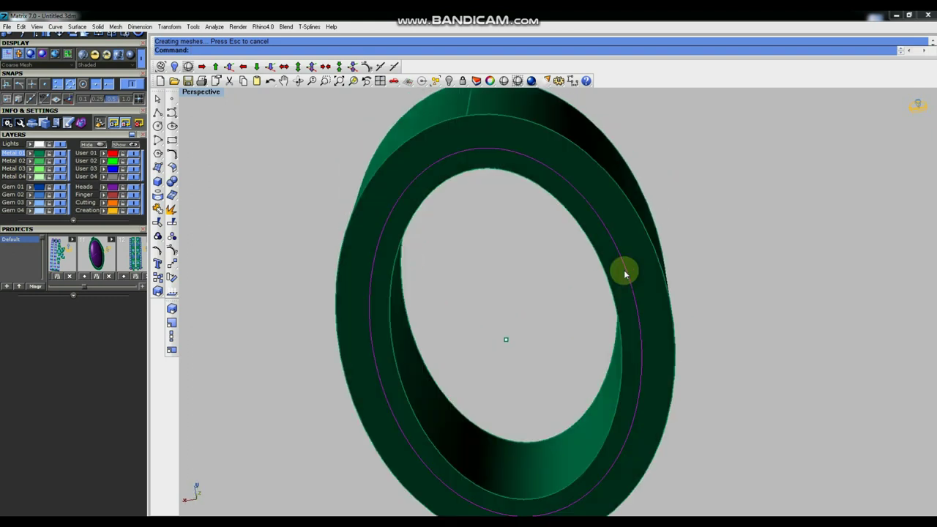
right_drag(479, 272, 330, 151)
click(256, 80)
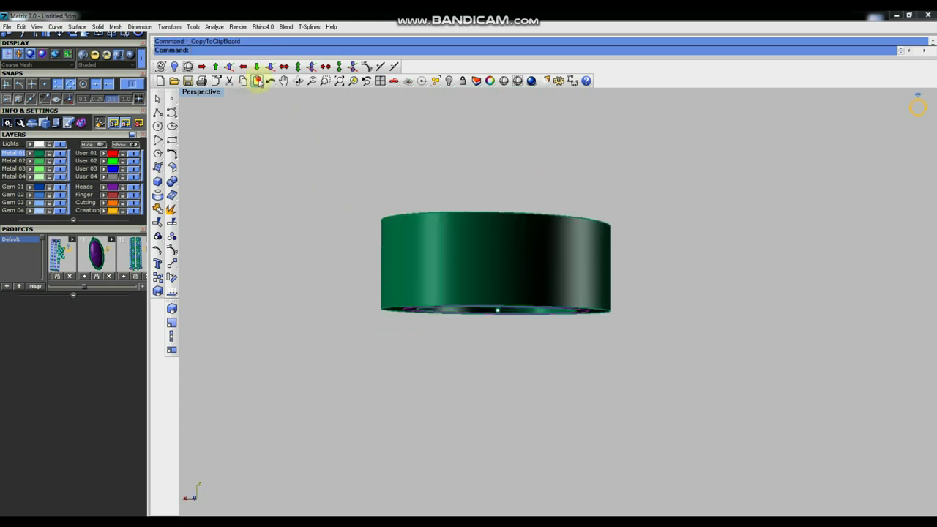
- Nudge the pasted oval curve upward along Z in 0.1 mm increments, above the ring's base
right_drag(546, 364, 247, 94)
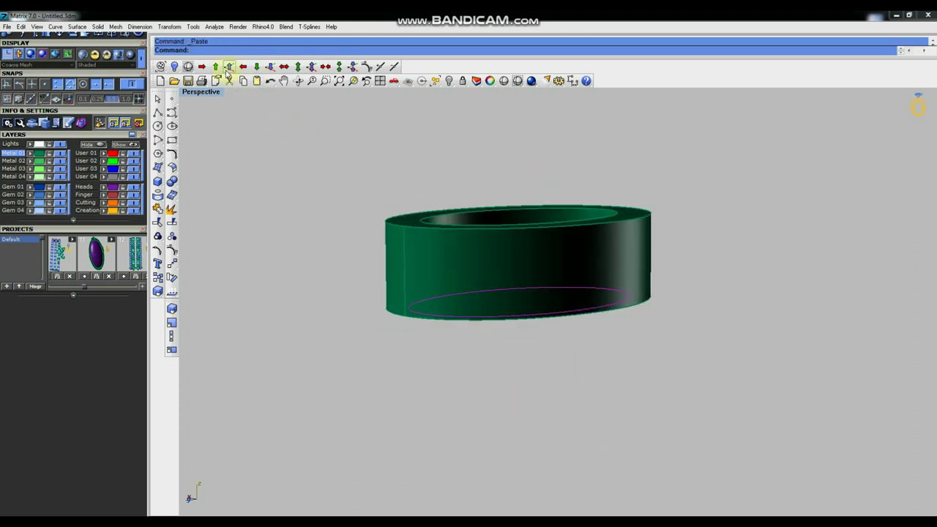
click(228, 66)
right_drag(521, 299, 534, 287)
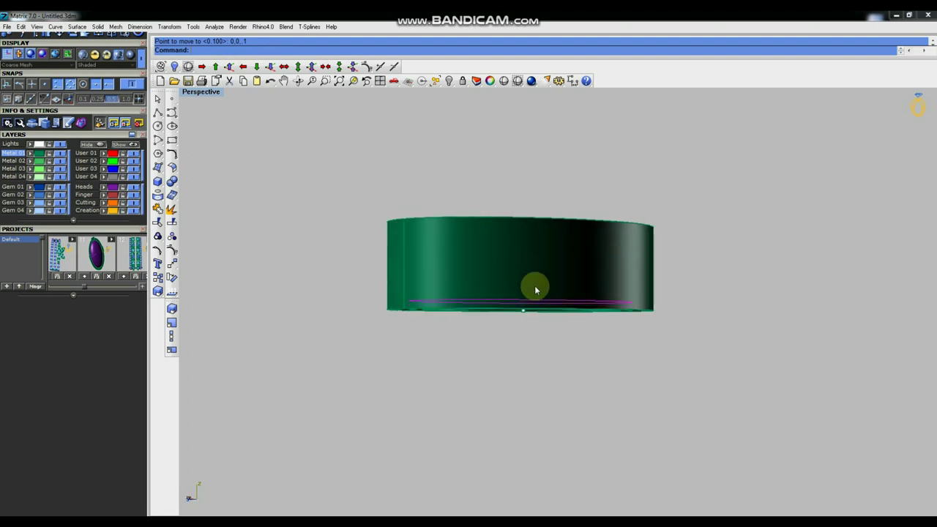
right_drag(569, 343, 649, 292)
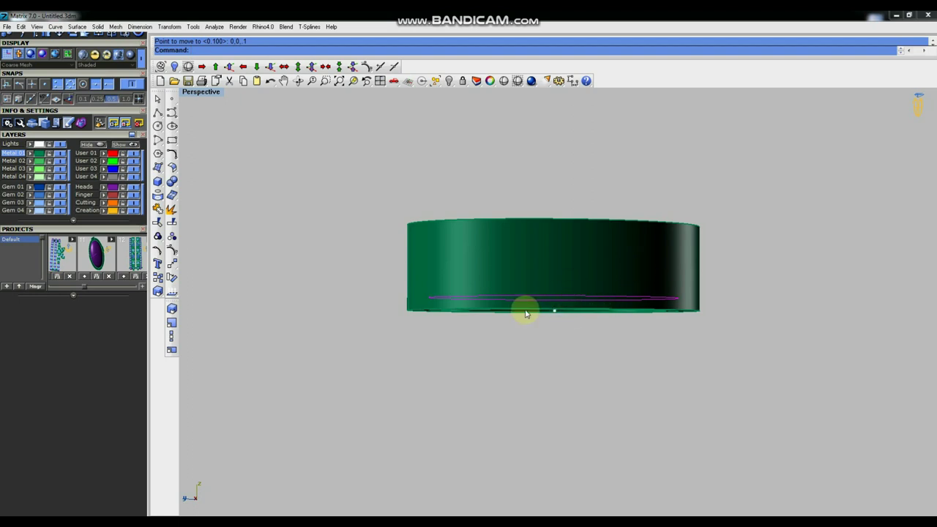
mouse_move(562, 349)
right_down()
mouse_move(564, 318)
mouse_move(564, 349)
mouse_move(554, 344)
right_up()
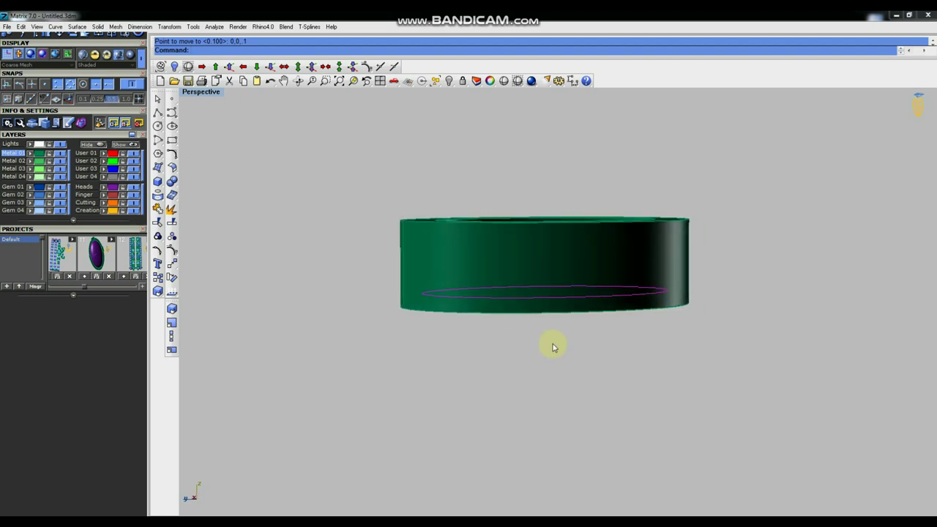
- Extrude the raised oval curve upward into a solid cutter that extends above the ring's top
click(157, 182)
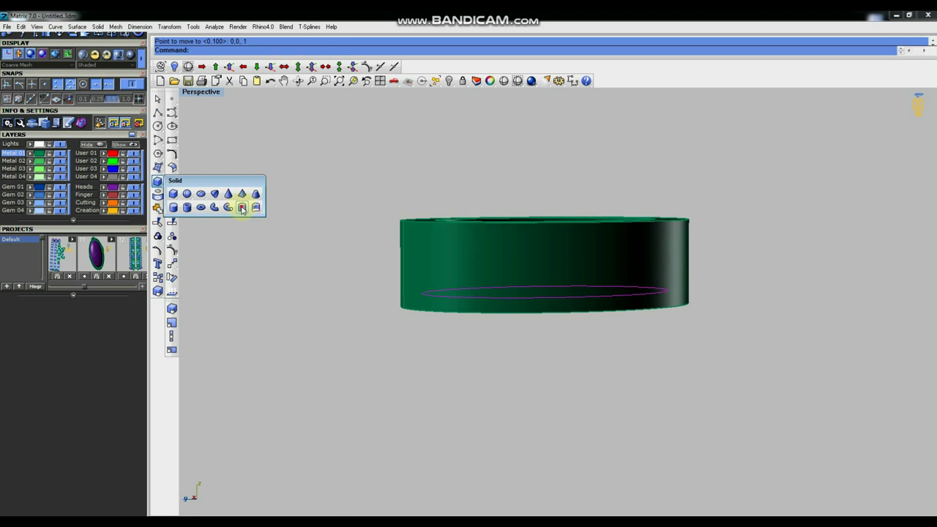
click(241, 207)
click(357, 170)
mouse_move(598, 247)
right_down()
mouse_move(588, 298)
mouse_move(621, 213)
mouse_move(623, 265)
mouse_move(648, 222)
mouse_move(653, 273)
mouse_move(651, 213)
mouse_move(593, 356)
mouse_move(677, 308)
right_up()
- Subtract the oval cutter from the ring with Boolean Difference to form the gem seat, and delete the leftover cutter
click(707, 284)
right_drag(523, 261, 593, 244)
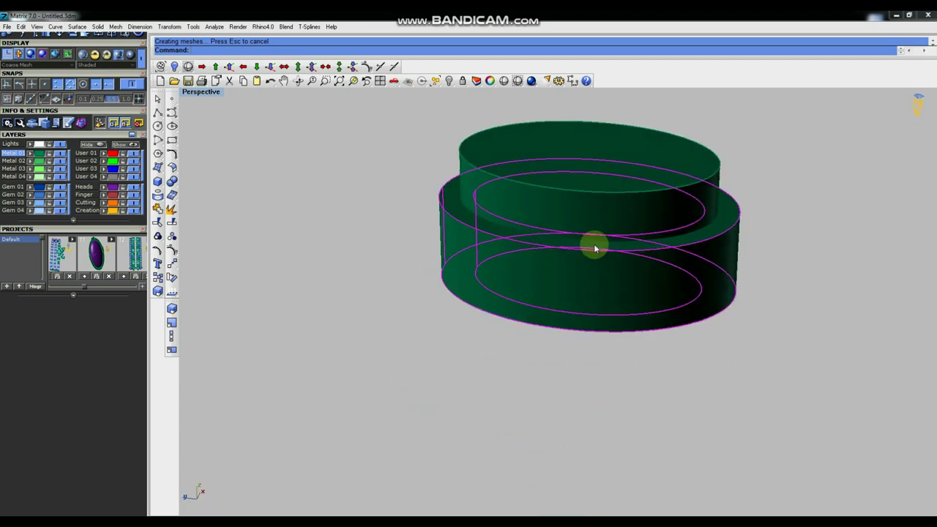
click(172, 181)
click(197, 192)
click(527, 143)
key(Return)
click(525, 149)
- Examine the bezel's inner ledge and outer wall from above, from the side and from below
mouse_move(641, 244)
right_down()
mouse_move(652, 264)
mouse_move(623, 280)
mouse_move(597, 254)
mouse_move(559, 245)
mouse_move(627, 244)
right_up()
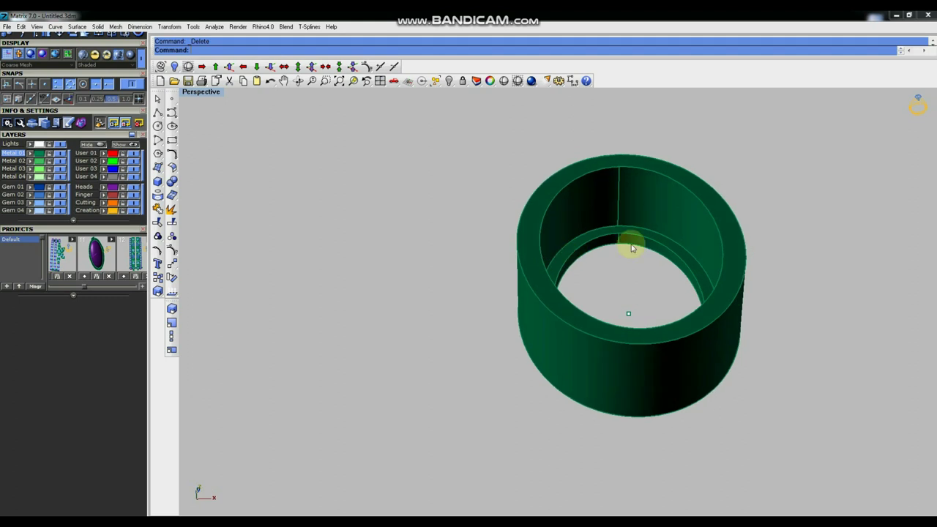
scroll(650, 238, up, 5)
scroll(606, 216, down, 5)
right_drag(633, 218, 671, 263)
right_drag(635, 337, 625, 214)
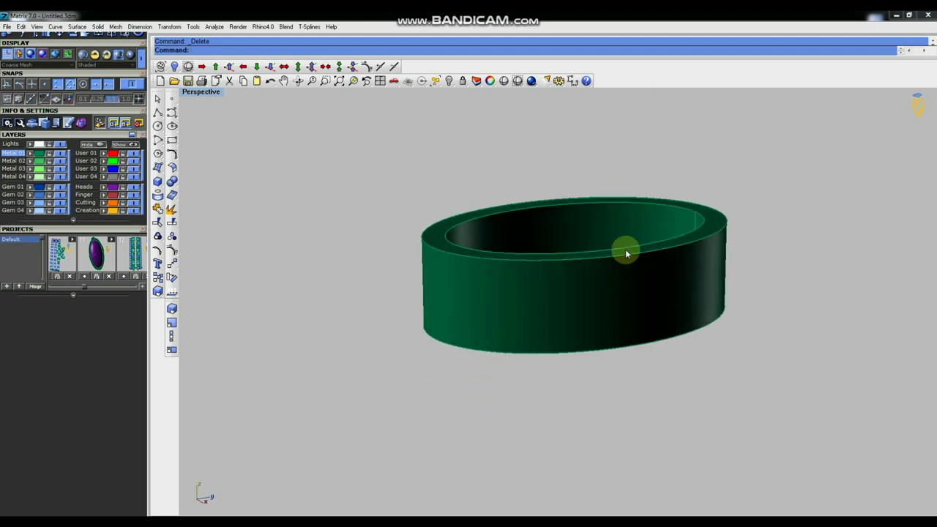
right_drag(619, 161, 648, 288)
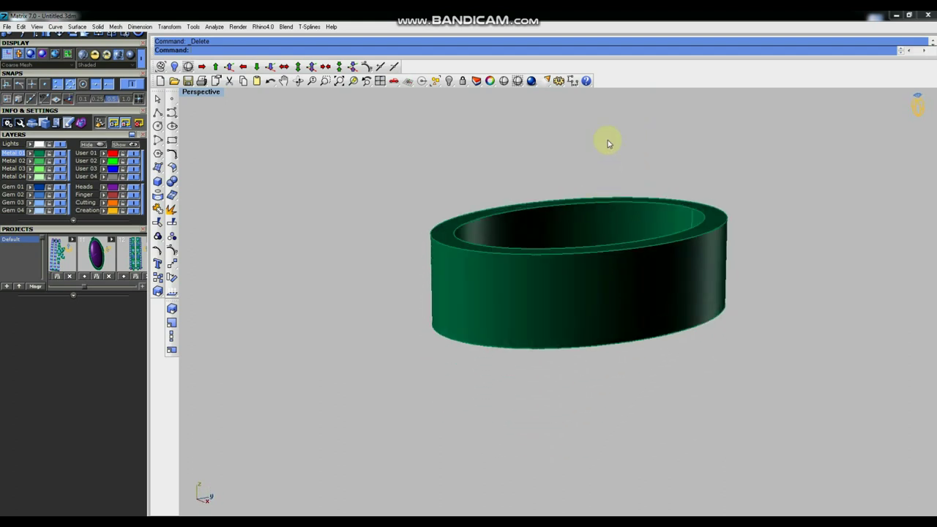
right_drag(610, 155, 626, 255)
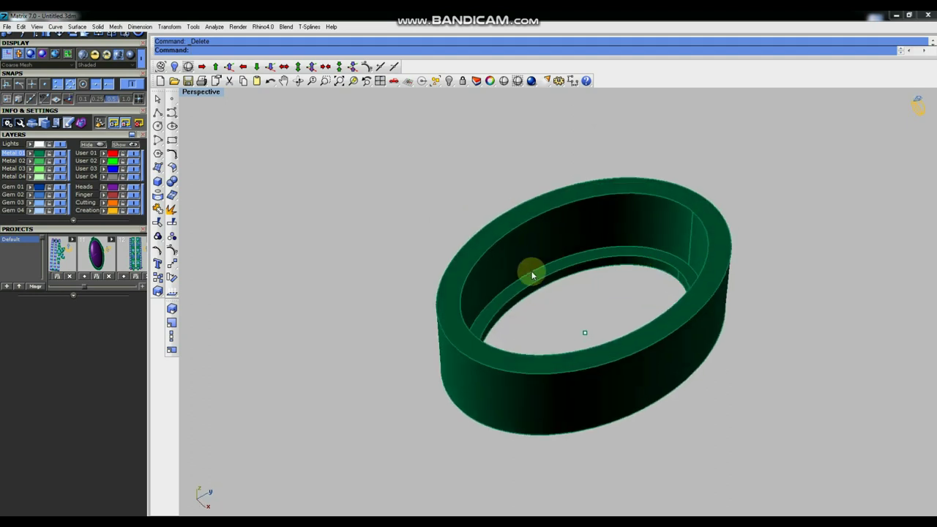
right_drag(665, 241, 636, 266)
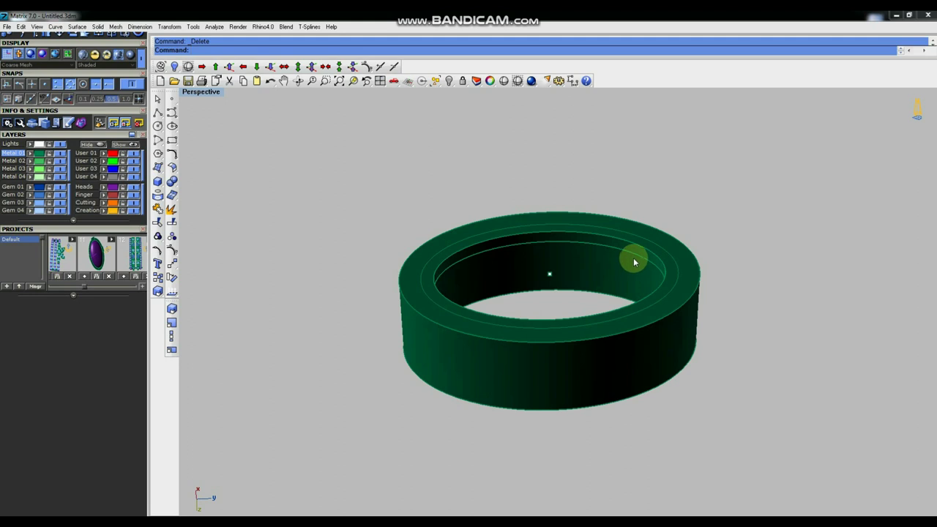
- Draw a straight line across the bezel's seat-side rim, from the inner edge to the outer edge at one end of the oval
right_drag(634, 320, 649, 315)
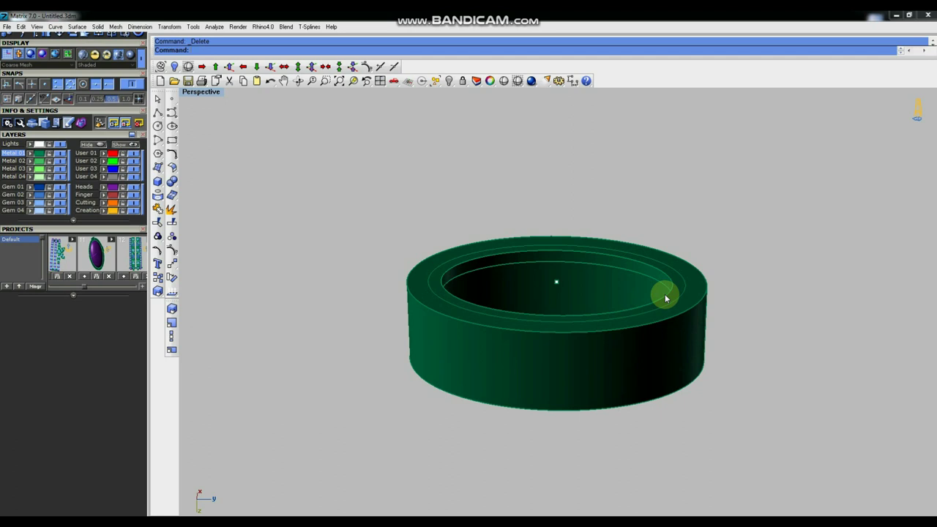
right_drag(606, 310, 646, 290)
scroll(631, 269, up, 7)
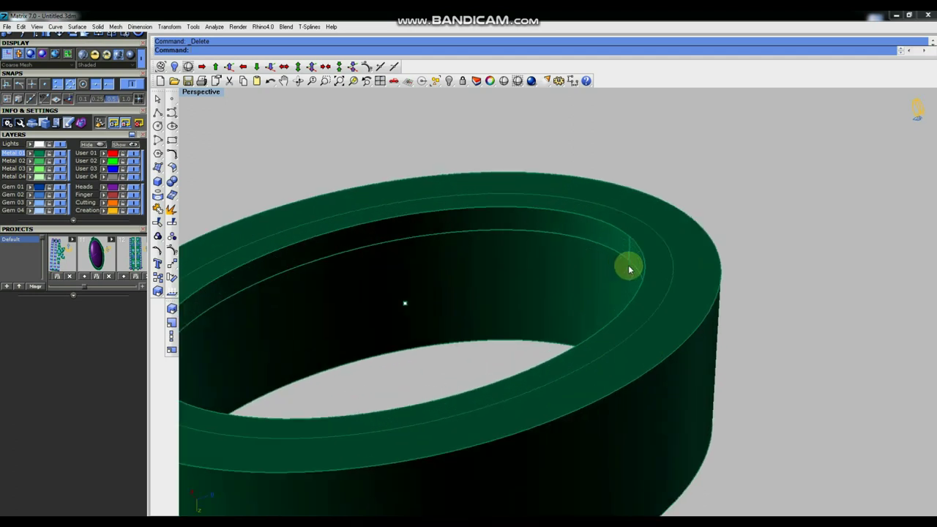
scroll(706, 275, down, 5)
mouse_move(694, 298)
right_down()
mouse_move(691, 289)
mouse_move(717, 278)
mouse_move(702, 305)
right_up()
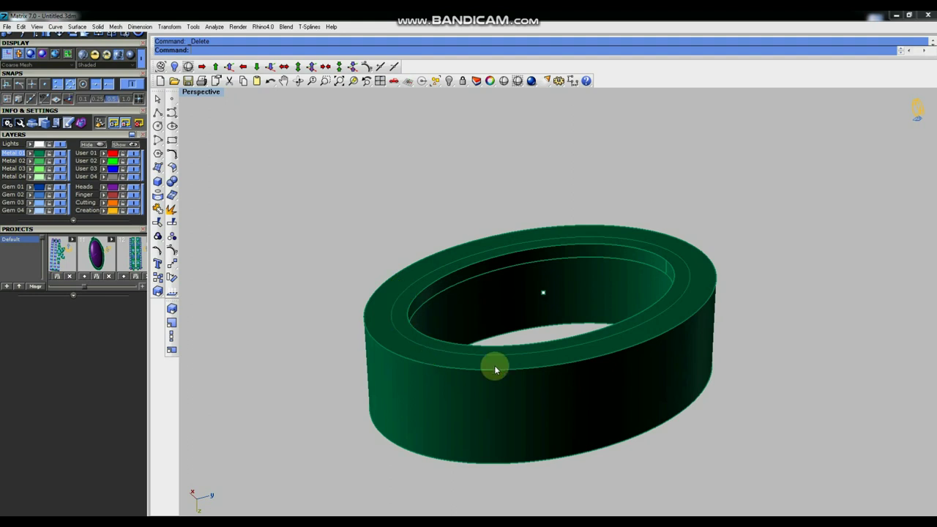
right_drag(667, 319, 689, 355)
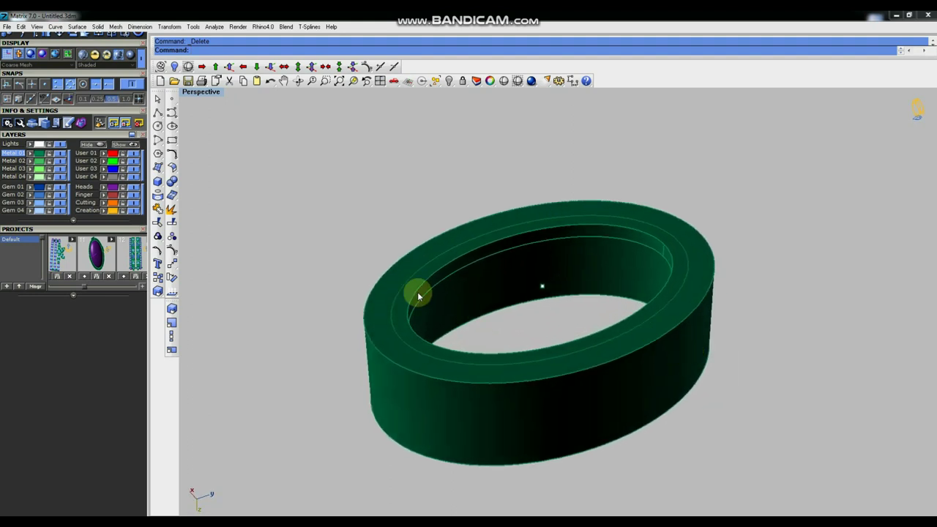
click(158, 113)
click(663, 244)
click(693, 234)
right_click(695, 235)
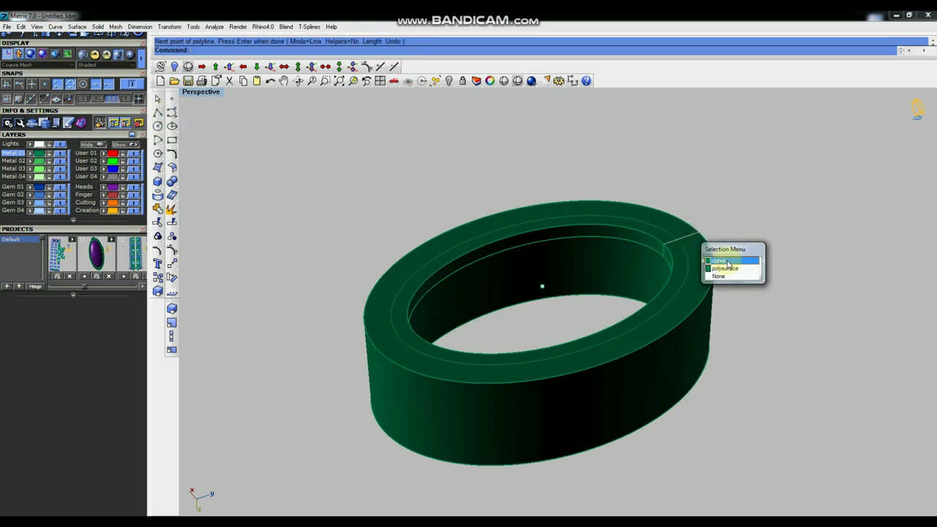
- Rebuild the rim line and nudge its middle control point in 0.1 mm increments along negative Z to bow it outward
click(173, 155)
click(251, 178)
click(512, 310)
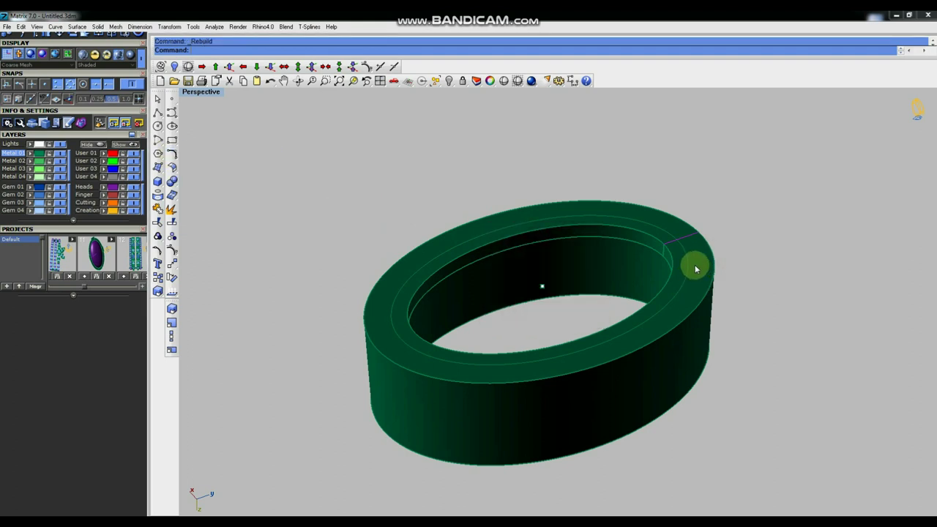
click(682, 239)
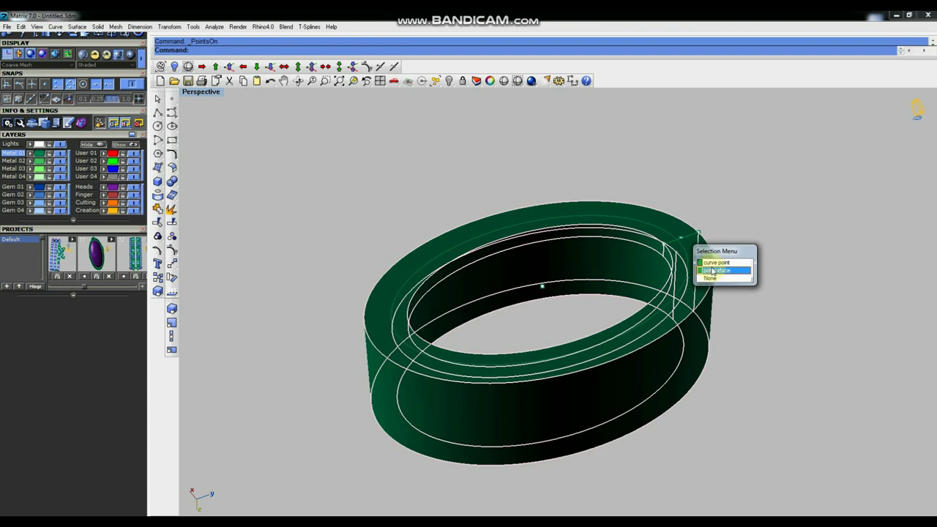
click(701, 273)
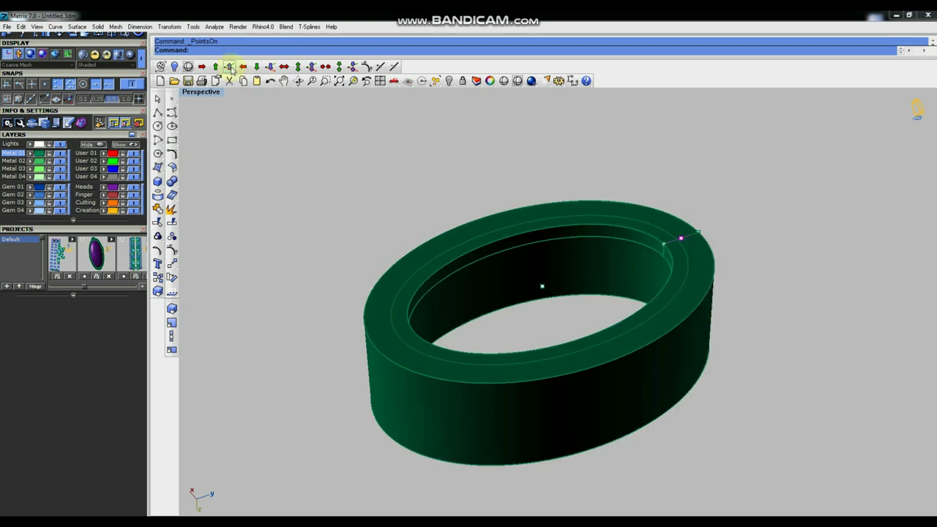
key(ctrl+z)
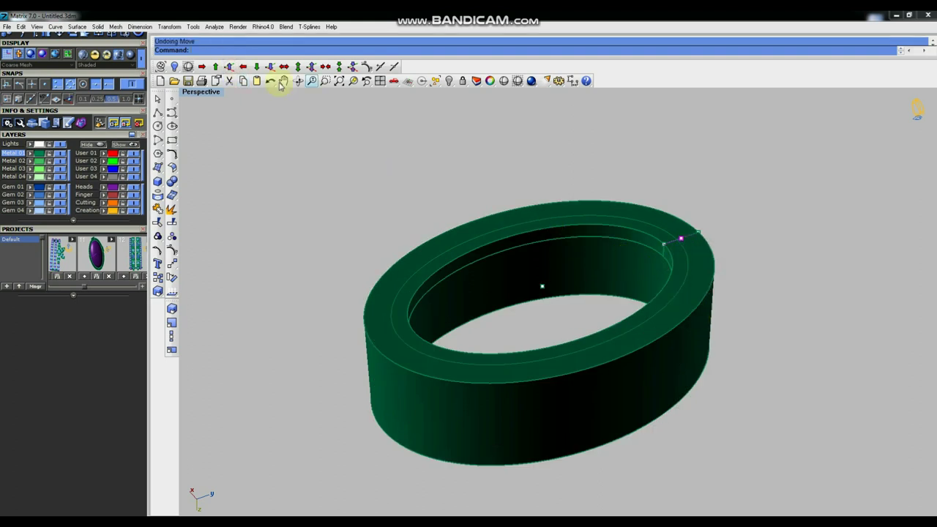
click(268, 68)
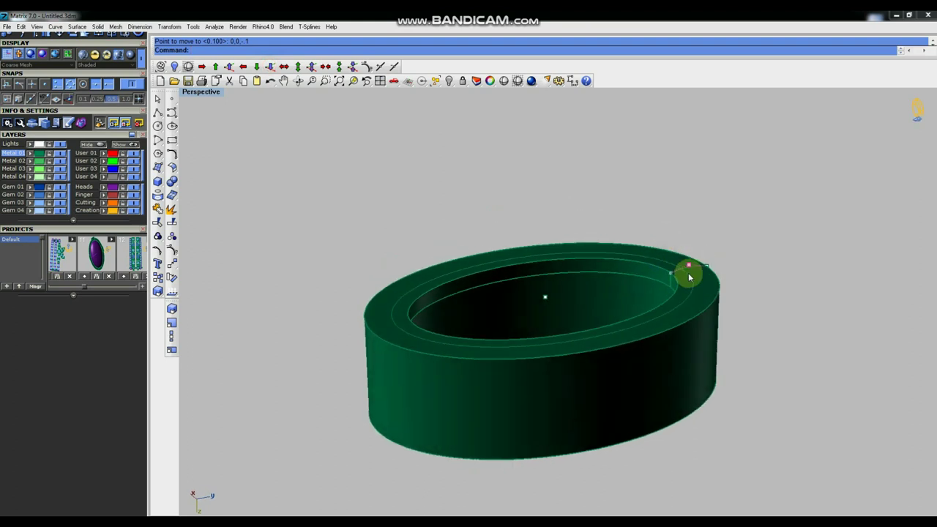
scroll(688, 275, up, 3)
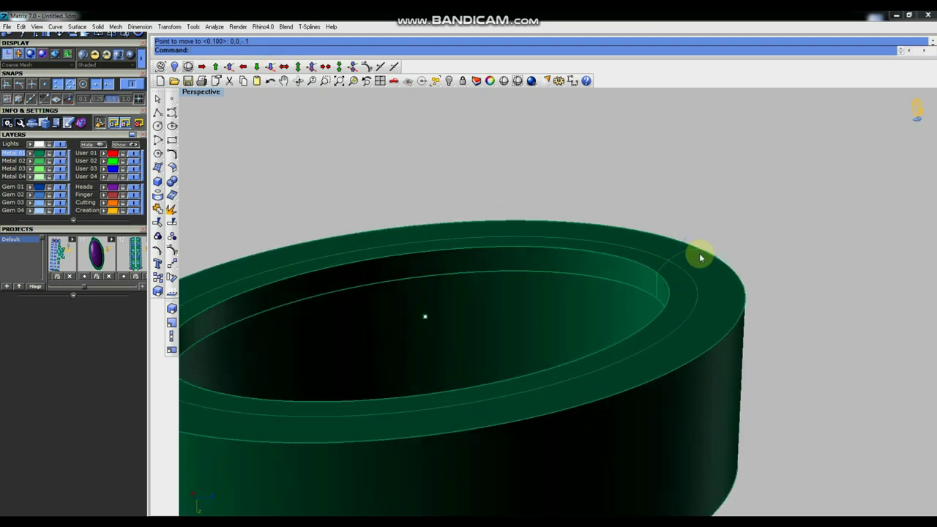
- Replace the bowed curve with a start-point arc drawn across the rim from the inner edge to the outer edge
click(700, 253)
right_click(743, 280)
click(742, 278)
right_drag(729, 331, 535, 283)
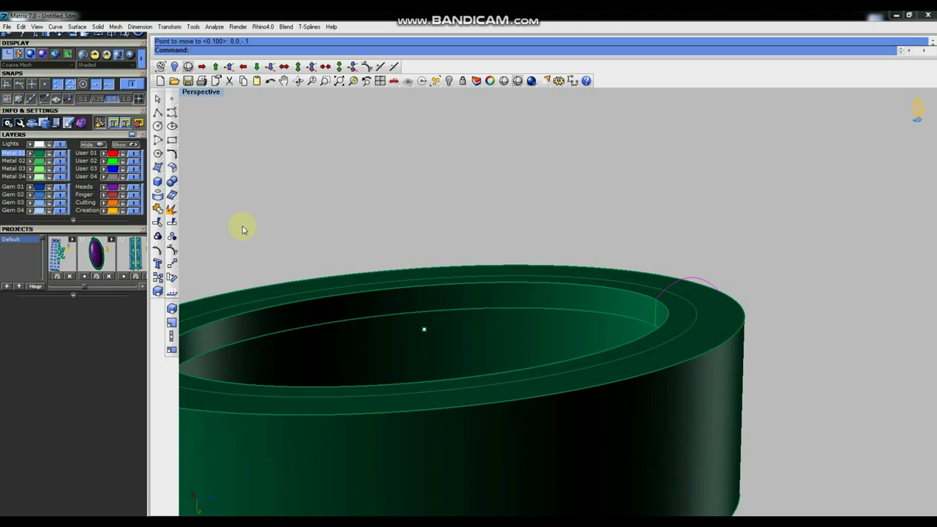
click(158, 141)
click(248, 41)
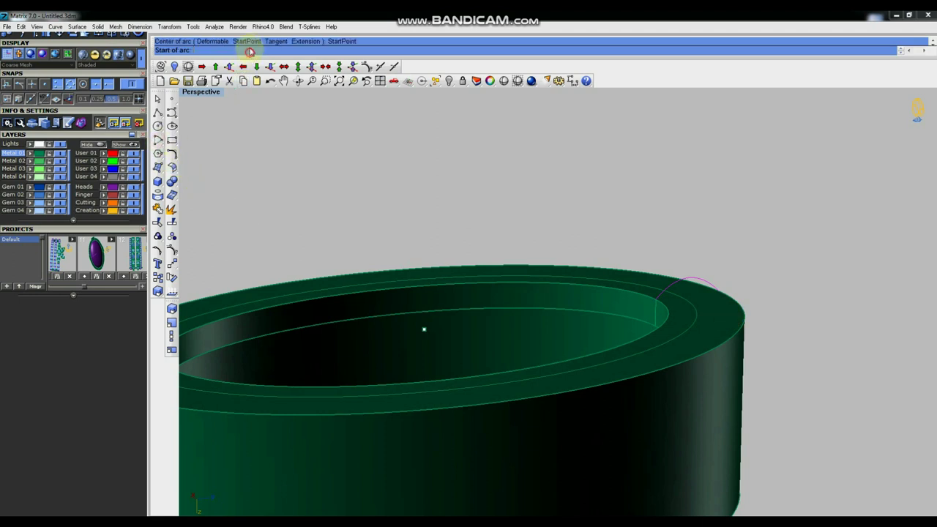
click(654, 305)
click(720, 293)
key(Delete)
- Sweep the arc profile along the inner oval rail with Sweep 1 Rail, Freeform style, to dome the rim
click(702, 277)
scroll(668, 310, up, 2)
click(685, 316)
scroll(703, 314, down, 2)
right_drag(759, 287, 763, 301)
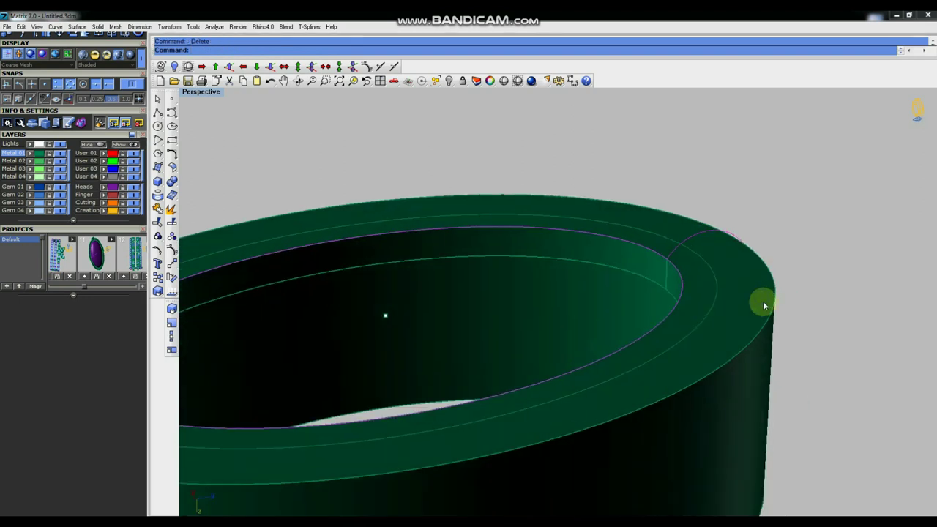
scroll(762, 301, down, 4)
click(158, 169)
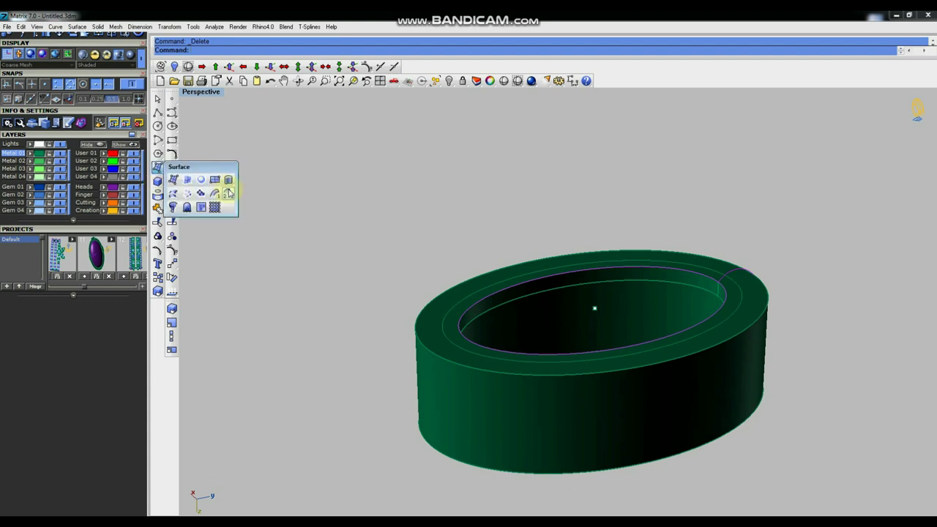
click(216, 193)
click(510, 332)
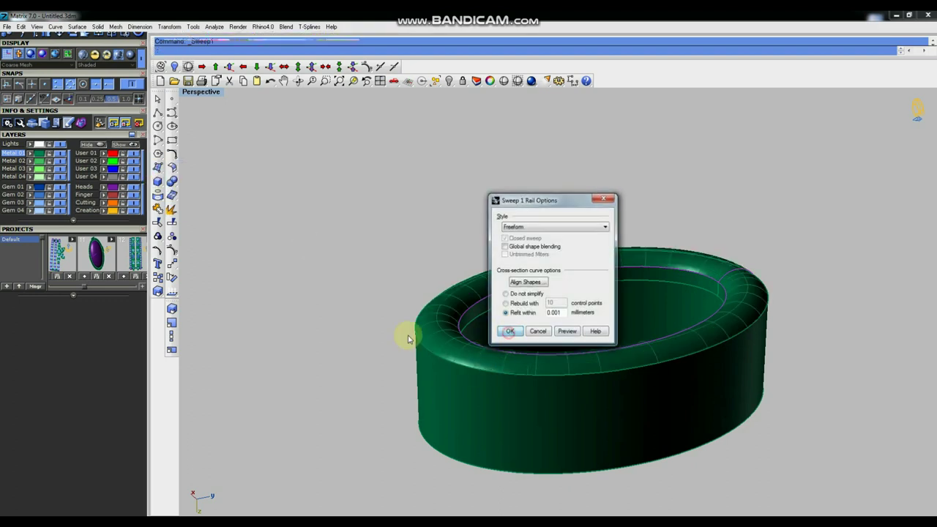
click(410, 324)
- Group the domed rim surface, the bezel body and the oval curves
right_drag(443, 340, 627, 255)
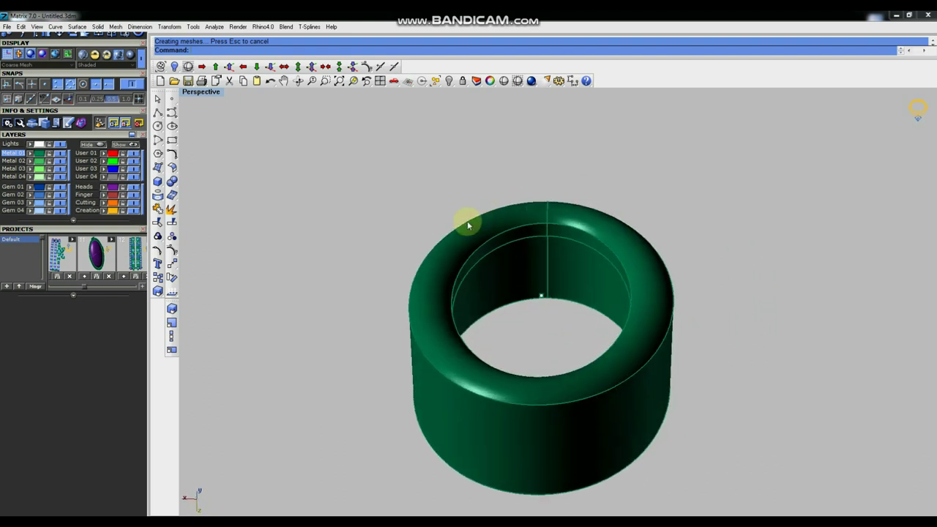
drag(786, 315, 602, 305)
right_drag(602, 305, 729, 397)
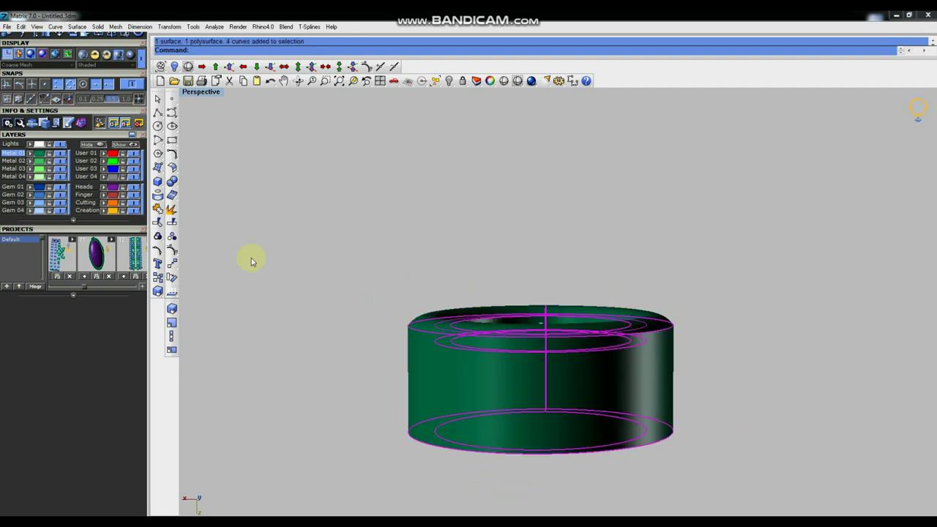
right_drag(716, 322, 661, 376)
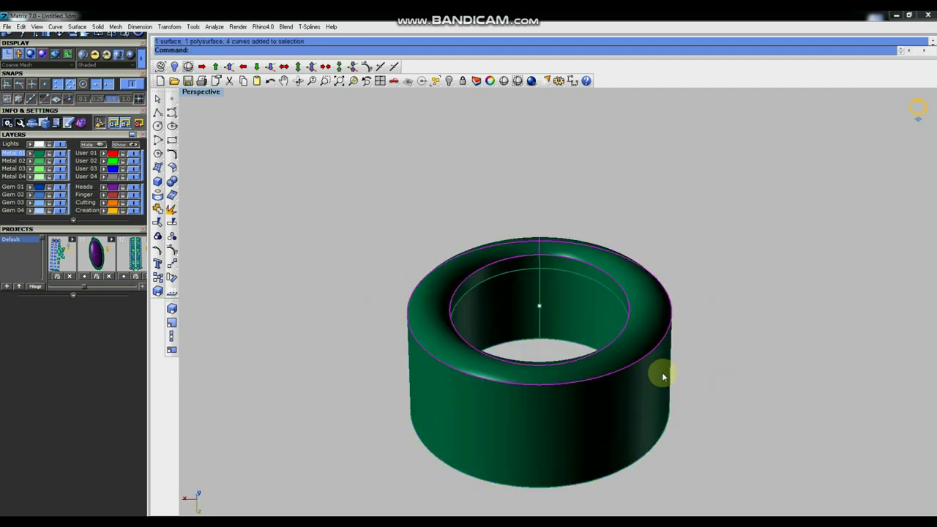
click(158, 236)
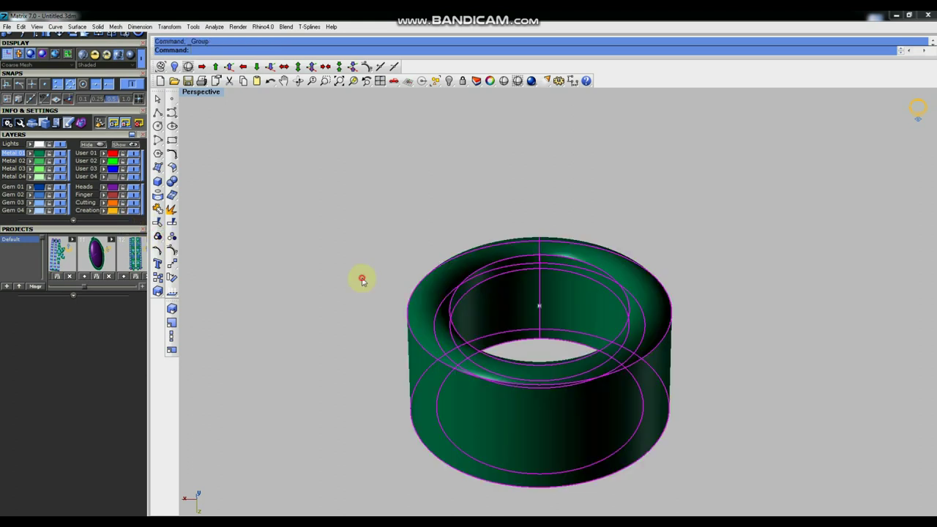
right_drag(649, 373, 681, 259)
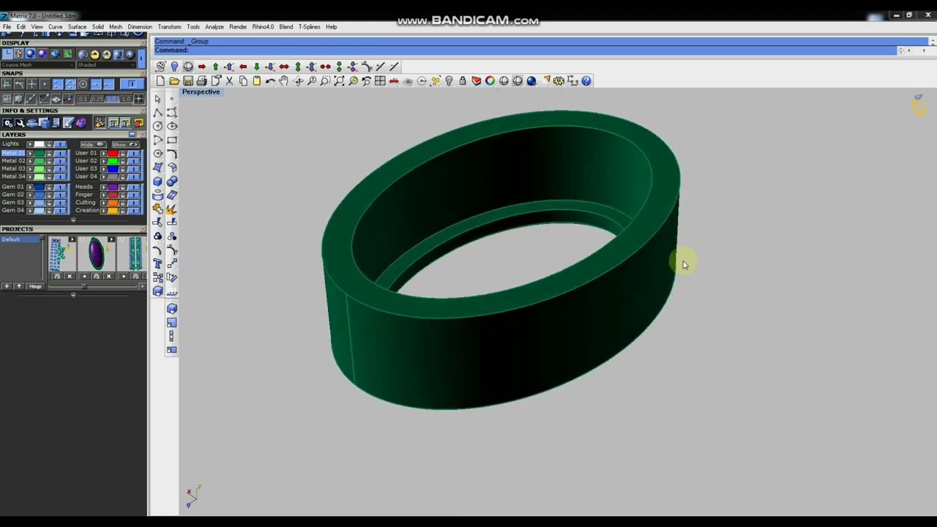
- Try duplicating the inner oval edge on the bezel's open underside with DupEdge, and undo the changes
right_drag(593, 376, 593, 240)
scroll(708, 391, down, 3)
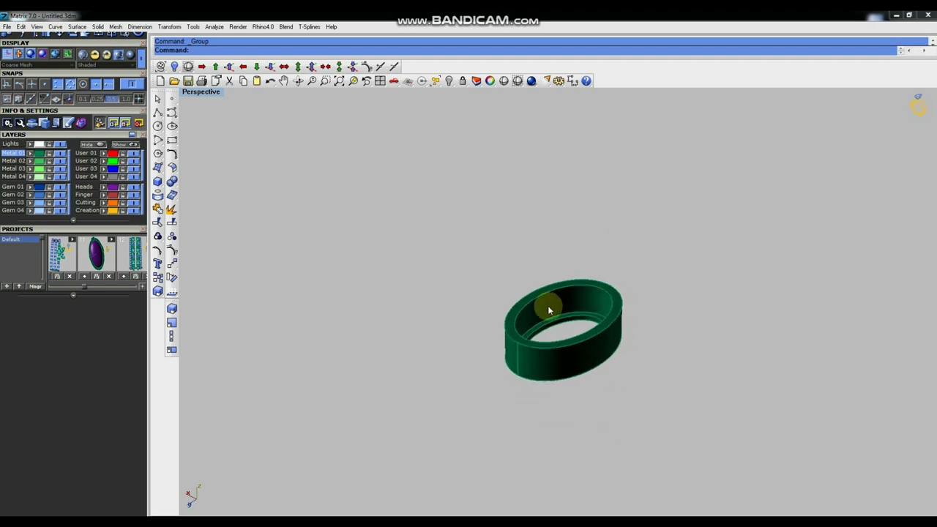
text(Ddddu)
text(upBorder)
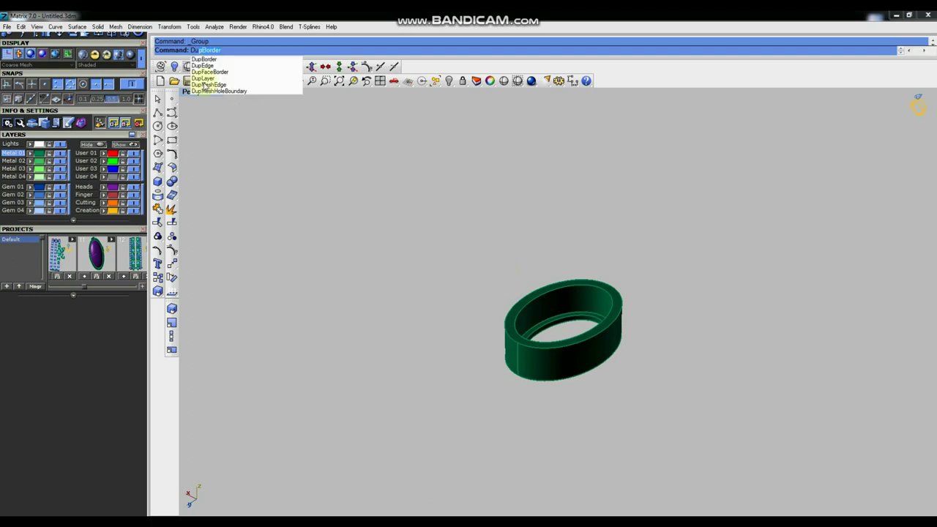
click(203, 65)
scroll(590, 296, up, 5)
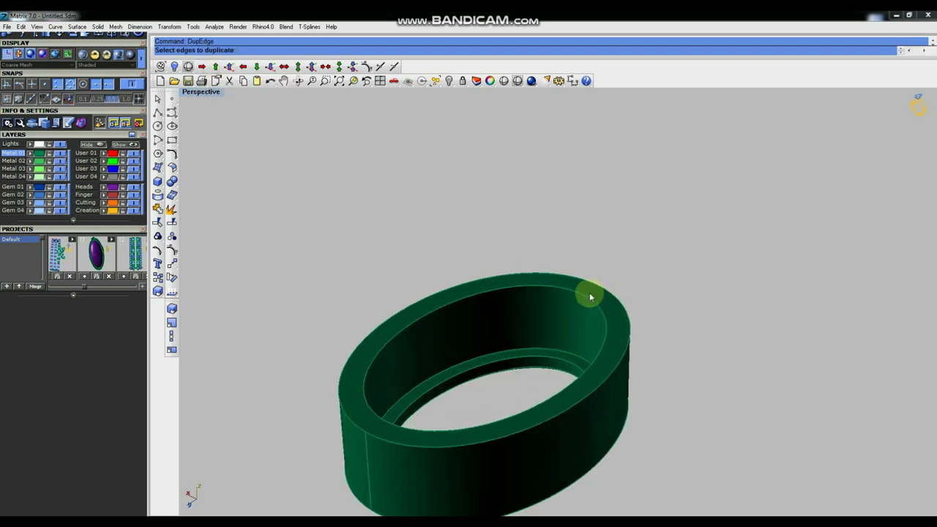
click(588, 296)
key(Return)
scroll(617, 317, down, 3)
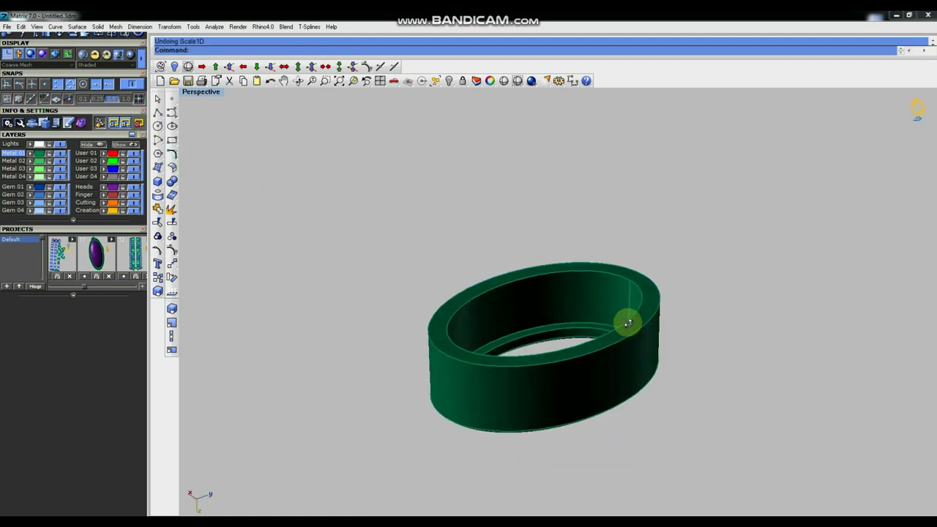
key(ctrl+z)
- Examine the grouped bezel's domed rim, inner seat and open underside from above and in perspective
key(ctrl+F1)
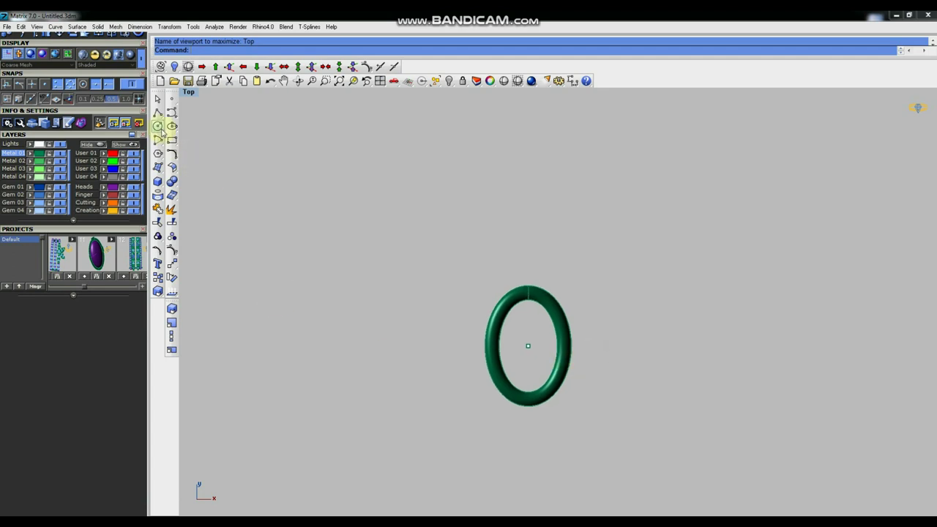
key(ctrl+F4)
right_drag(558, 342, 658, 272)
right_drag(600, 276, 560, 330)
scroll(542, 324, up, 3)
scroll(542, 326, down, 3)
right_drag(600, 354, 634, 355)
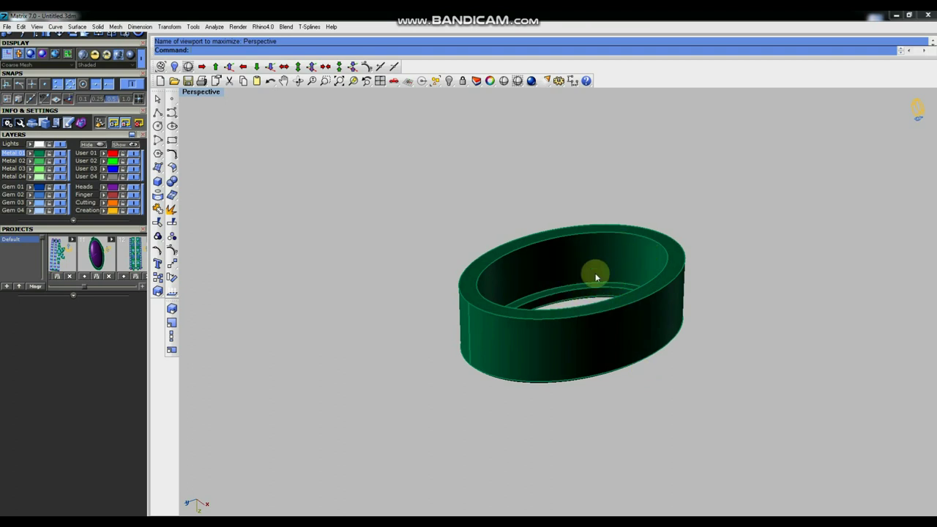
mouse_move(578, 351)
right_down()
mouse_move(571, 330)
mouse_move(563, 350)
right_up()
- Draw a vertical and a horizontal centre line through the origin in the Top view, both extending beyond the oval bezel
key(ctrl+F1)
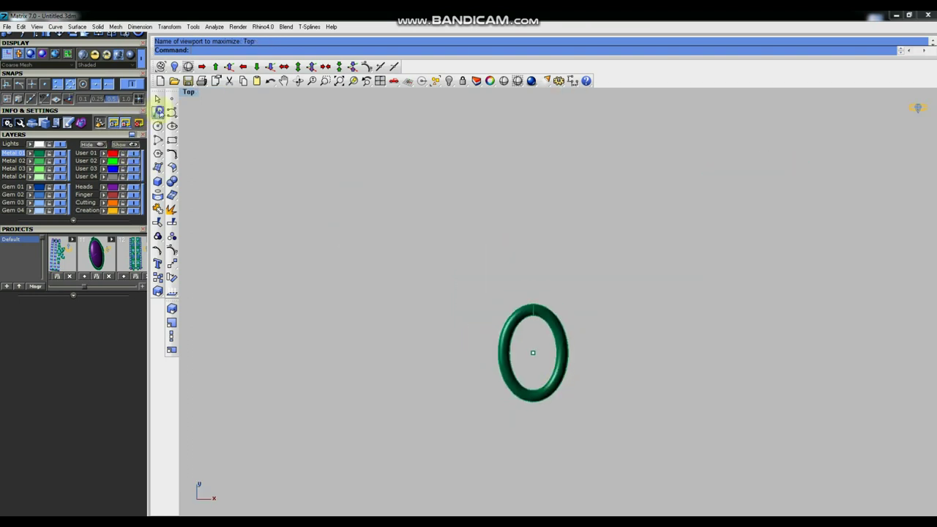
click(159, 111)
click(206, 128)
text(0)
key(Return)
click(530, 221)
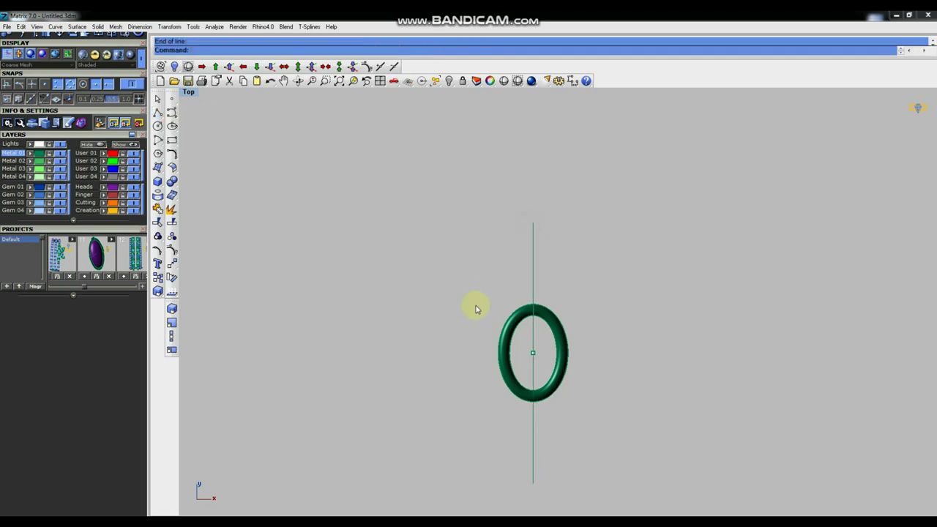
key(Return)
click(425, 359)
- Offset the vertical centre line to both sides
drag(556, 279, 502, 284)
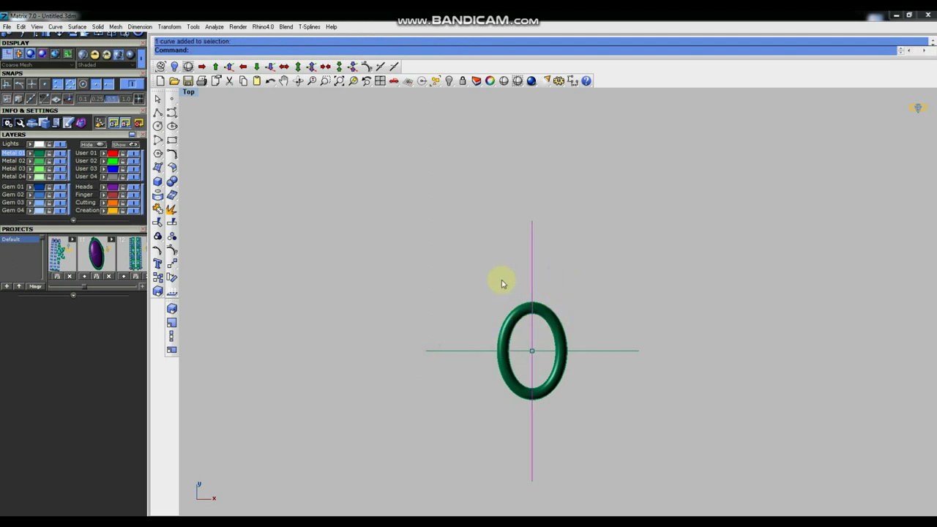
text(Offset)
key(Return)
text(b)
key(Return)
click(505, 282)
- Offset the horizontal centre line to both sides and delete the original centre lines
click(454, 351)
key(Return)
text(b)
key(Return)
click(448, 323)
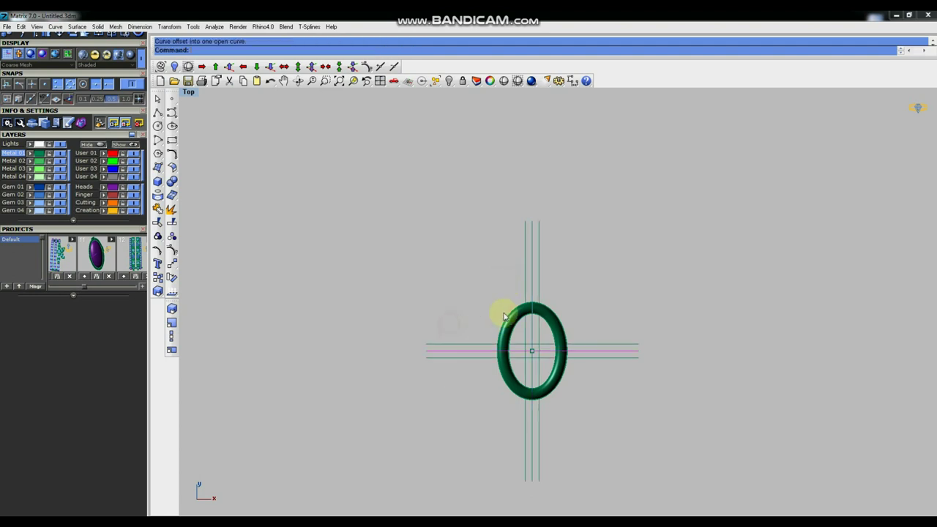
key(Delete)
- Move the four offset lines 2 mm straight down in the Front view, to the bezel's open underside
right_drag(583, 289, 584, 270)
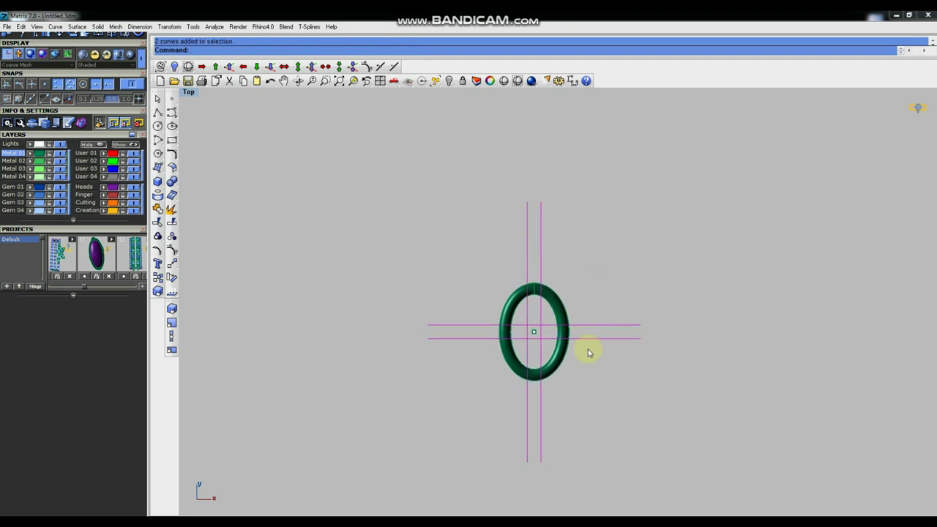
key(ctrl+F2)
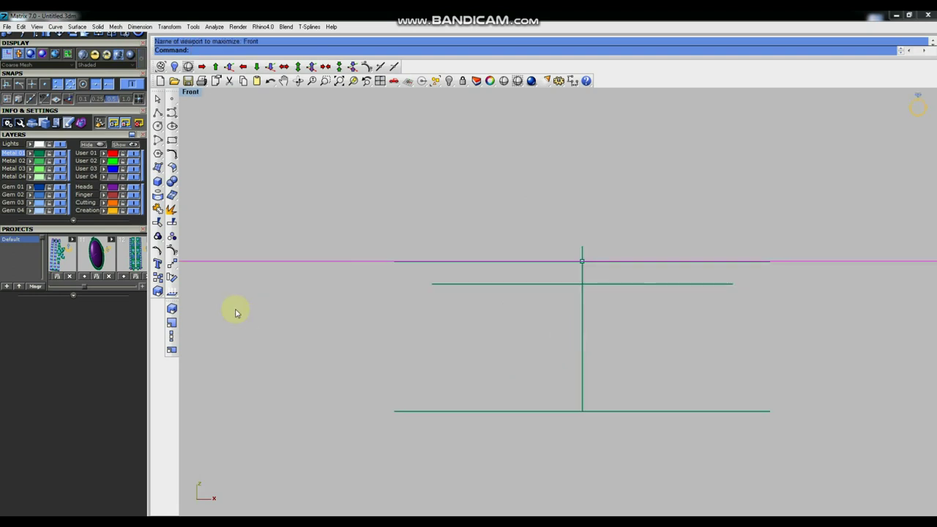
click(175, 266)
scroll(413, 301, down, 3)
click(300, 315)
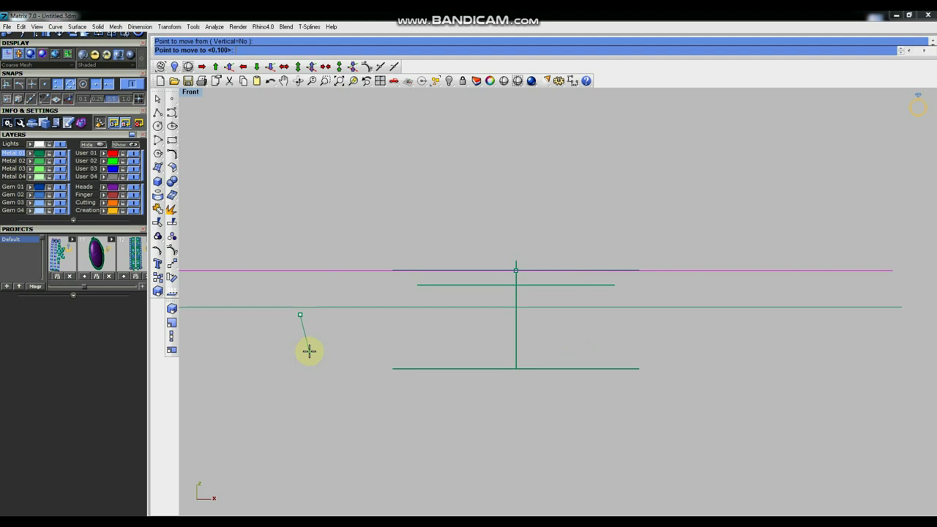
text(2)
shift+click(310, 354)
key(ctrl+F4)
scroll(522, 312, down, 5)
mouse_move(568, 347)
right_down()
mouse_move(575, 357)
mouse_move(582, 236)
mouse_move(567, 339)
mouse_move(596, 292)
mouse_move(622, 301)
right_up()
scroll(588, 310, up, 7)
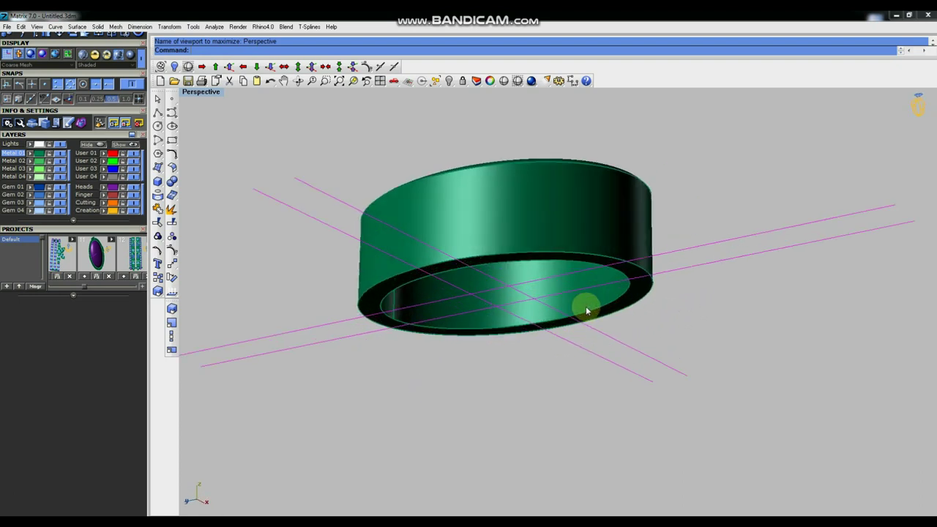
- Hide the bezel wall so the underside ovals and crossing guide lines are accessible
scroll(575, 349, down, 4)
right_drag(575, 349, 617, 278)
click(518, 248)
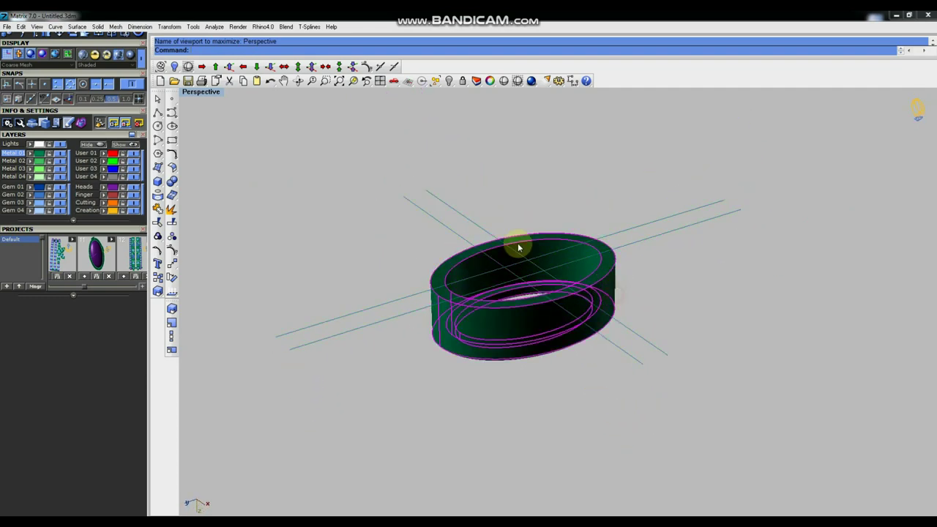
click(449, 81)
right_drag(581, 247, 599, 267)
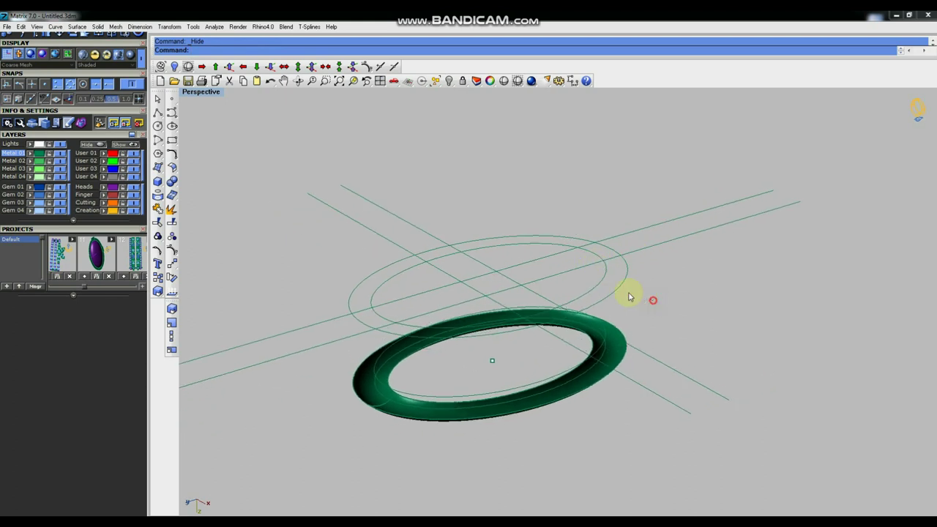
- Trim the two underside ovals with the four guide lines, keeping only the short arc pairs between each pair of lines
drag(599, 284, 599, 282)
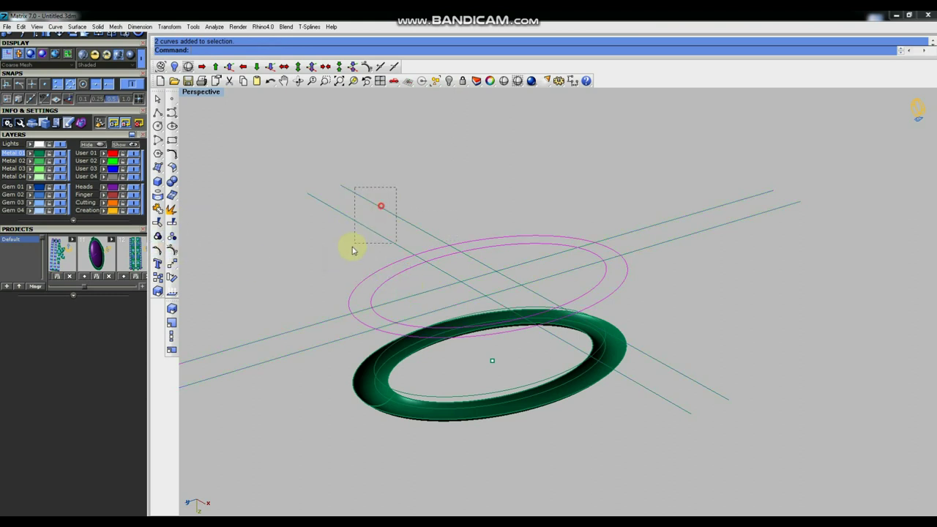
click(158, 222)
click(361, 271)
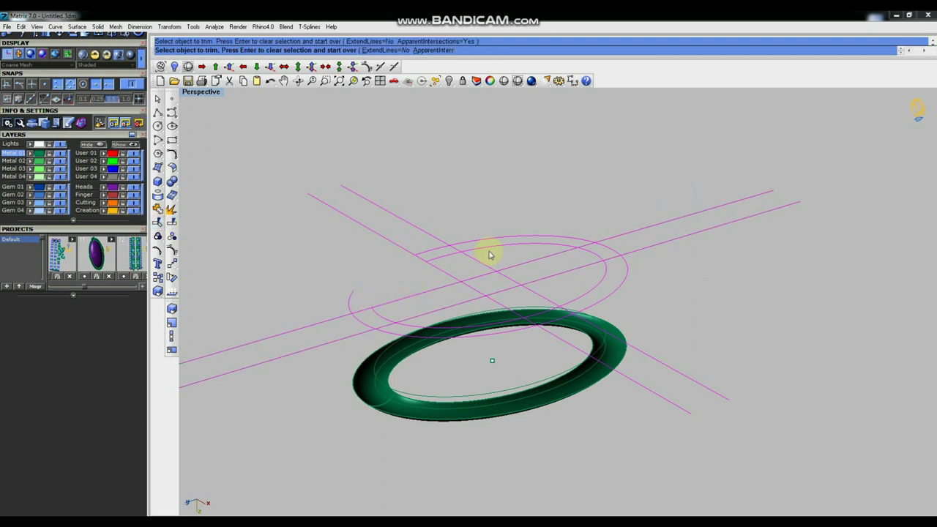
click(495, 251)
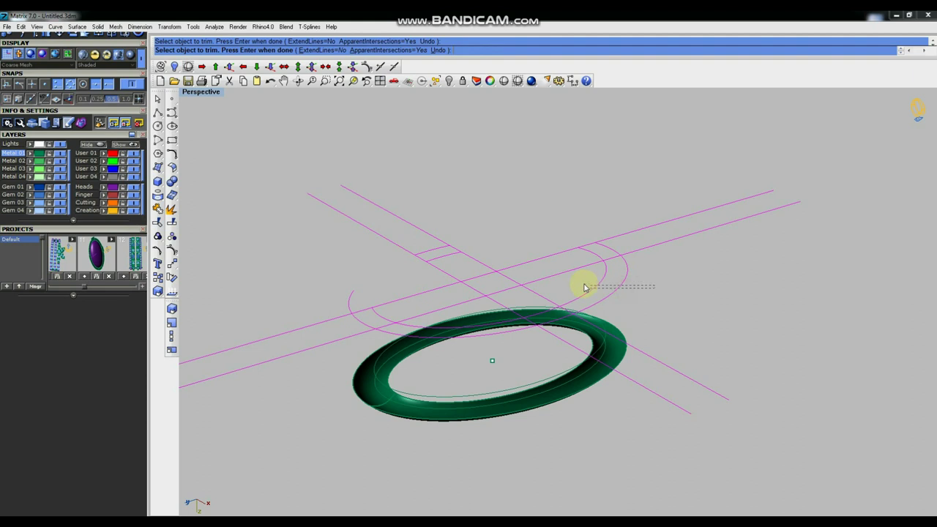
right_drag(595, 276, 602, 317)
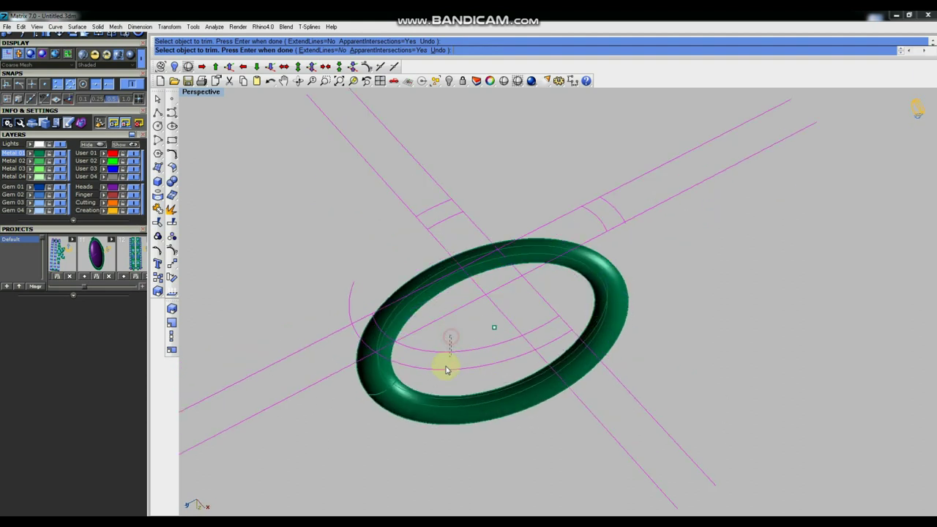
drag(451, 336, 444, 382)
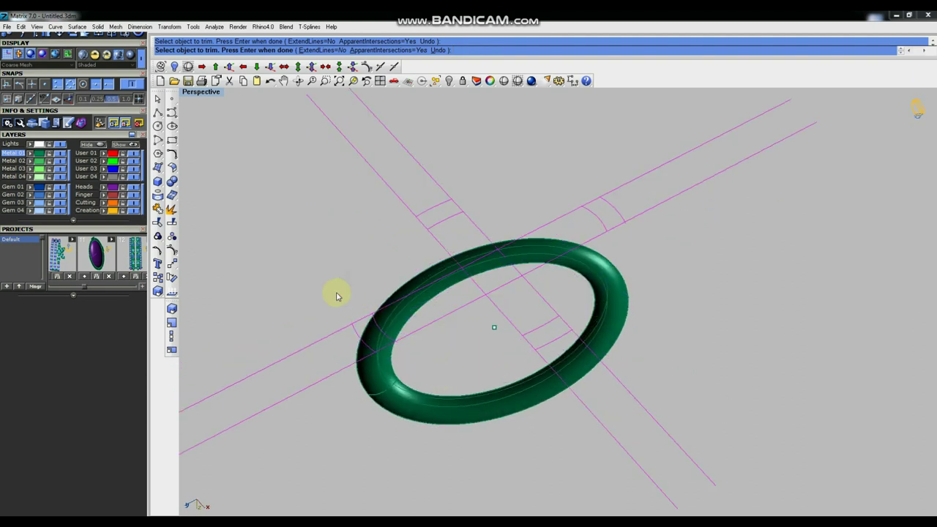
key(Return)
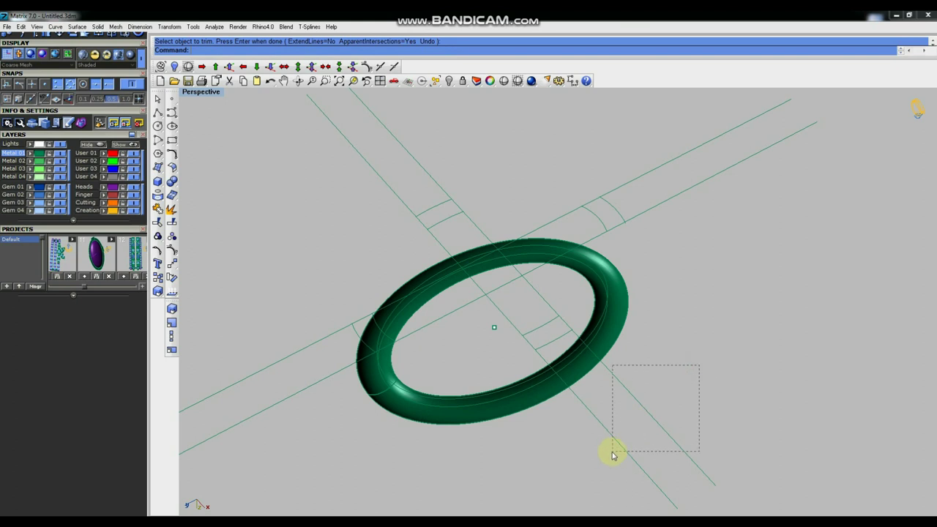
- Delete the four guide lines, leaving the short arc pairs
drag(613, 453, 605, 461)
key(Delete)
right_drag(488, 365, 485, 329)
right_drag(674, 322, 662, 353)
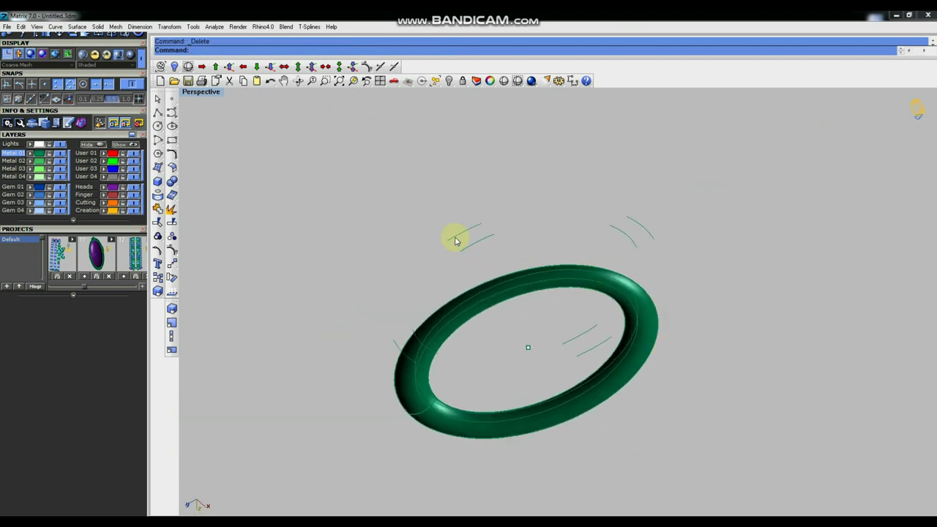
- Loft two of the four arc pairs into flat patches with the Normal style and no simplification
right_drag(456, 324, 680, 269)
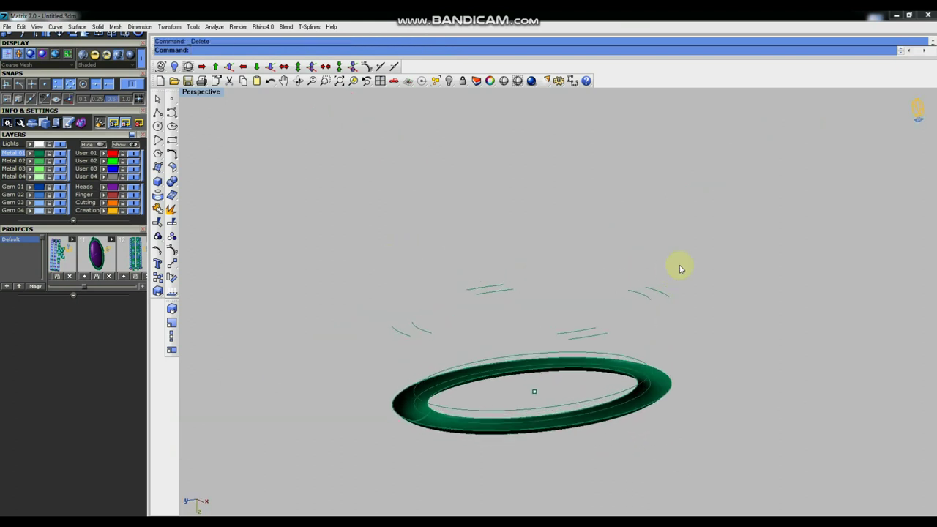
drag(644, 306, 643, 307)
right_drag(644, 307, 668, 315)
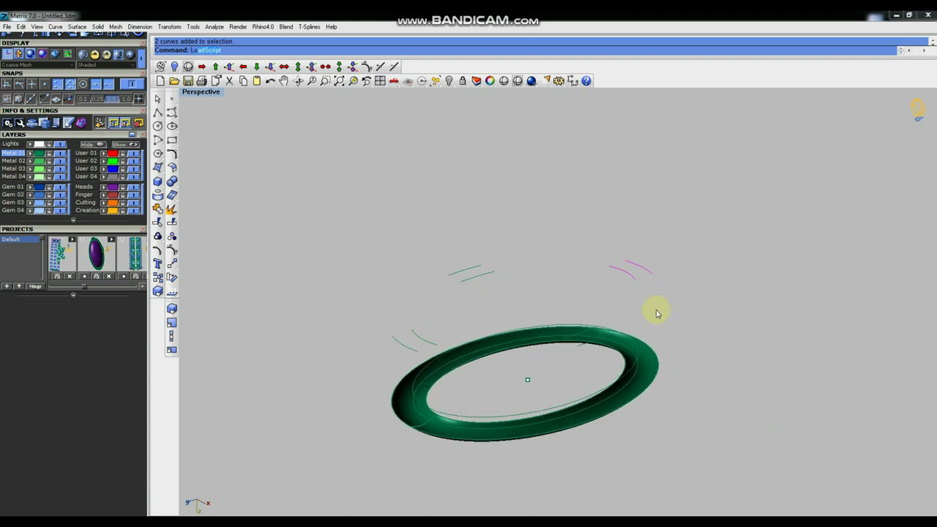
text(t)
key(Return)
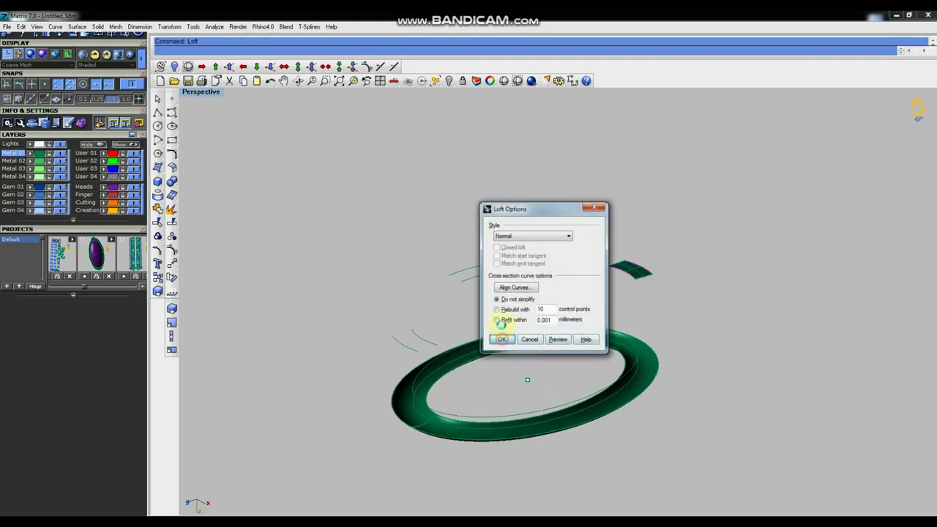
click(502, 341)
drag(492, 290, 427, 264)
key(Return)
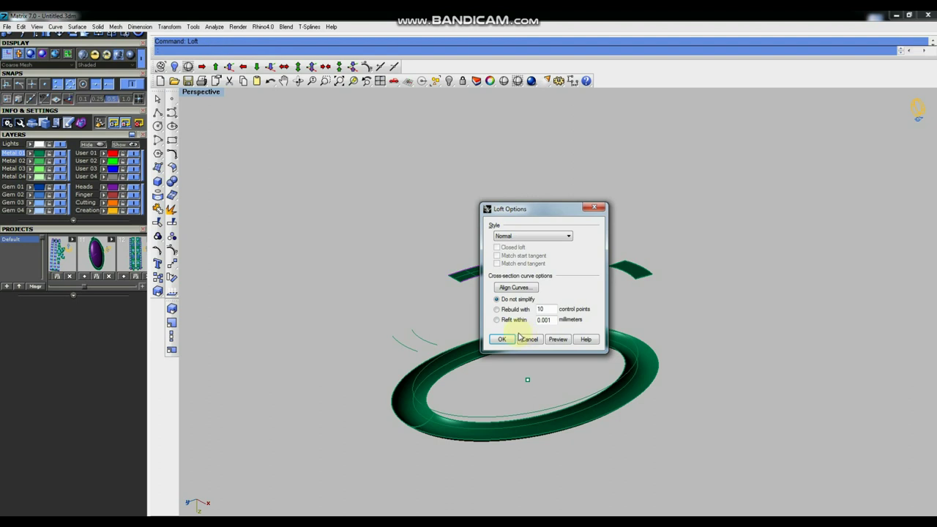
click(505, 338)
- Loft the remaining two arc pairs into matching flat patches
scroll(580, 344, up, 3)
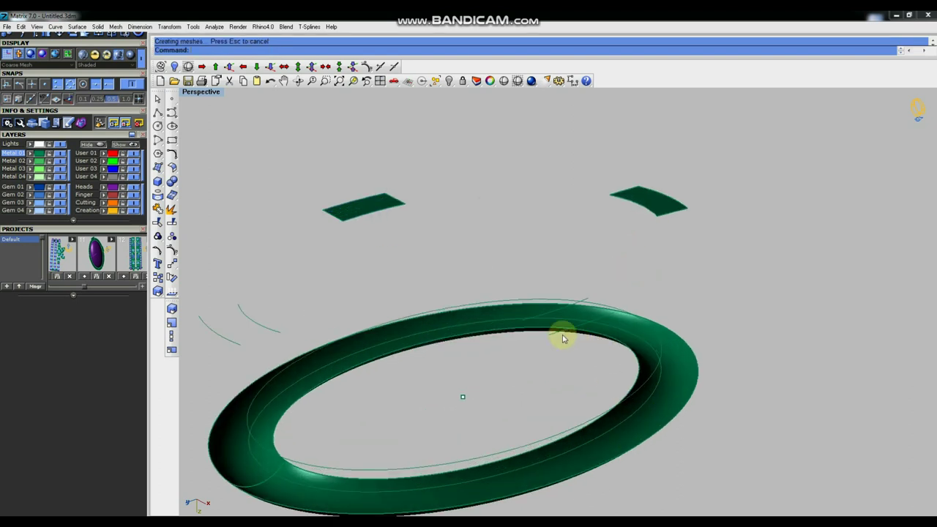
scroll(722, 388, down, 2)
right_drag(723, 388, 613, 318)
scroll(639, 343, up, 3)
shift+click(661, 377)
right_click(600, 363)
click(501, 340)
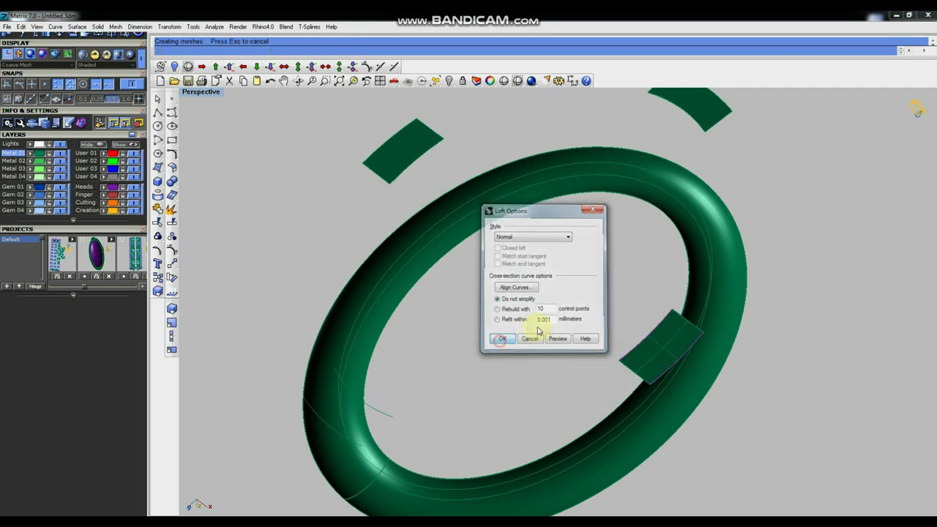
scroll(536, 329, down, 4)
click(442, 387)
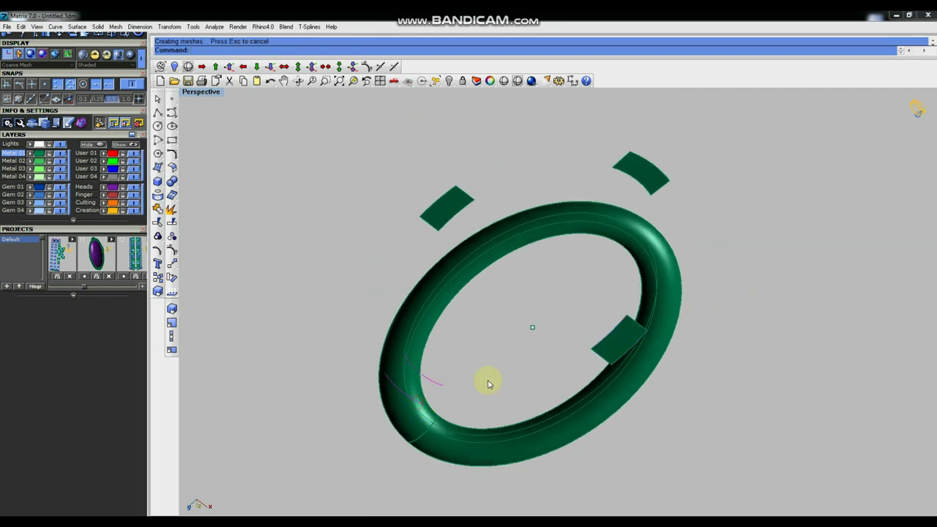
right_click(481, 399)
click(500, 339)
- Select all four lofted patches and show the hidden bezel wall
right_drag(667, 397, 682, 355)
click(394, 352)
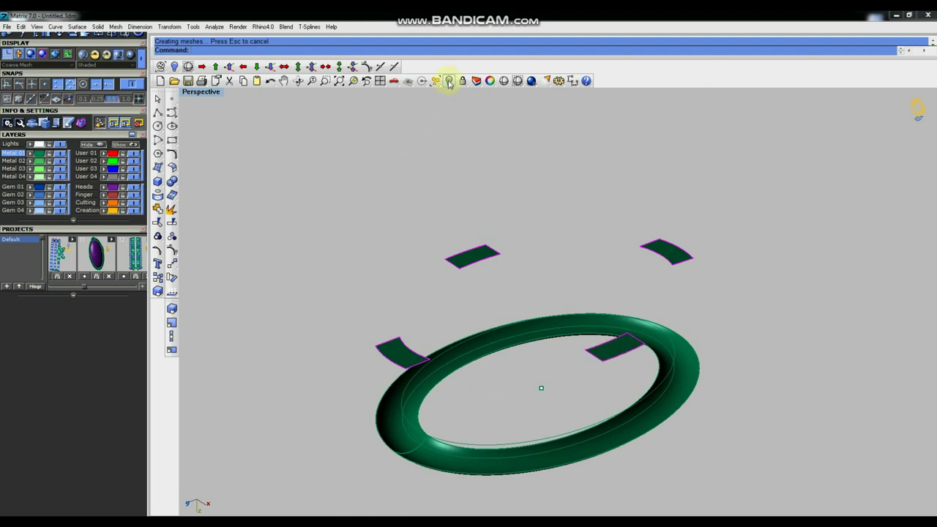
right_drag(525, 314, 501, 347)
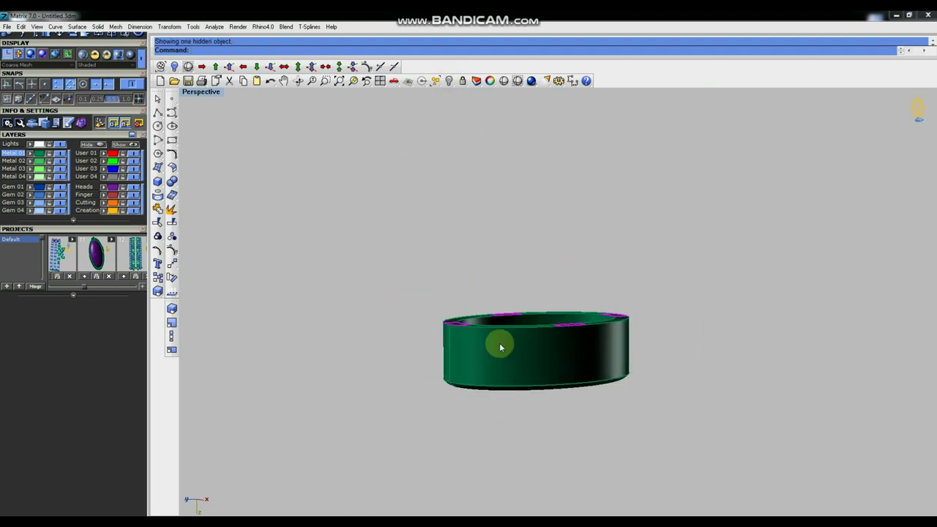
right_drag(562, 313, 612, 320)
right_drag(501, 355, 532, 308)
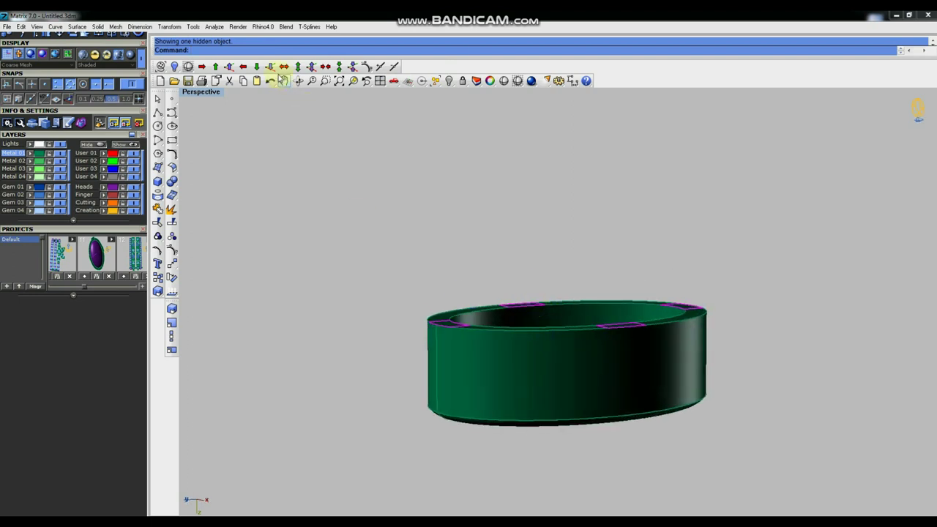
- Move the four patches 0.1 mm in the positive Z direction, into the bezel's underside
click(270, 65)
click(230, 66)
mouse_move(571, 334)
right_down()
mouse_move(581, 320)
mouse_move(585, 334)
mouse_move(615, 341)
right_up()
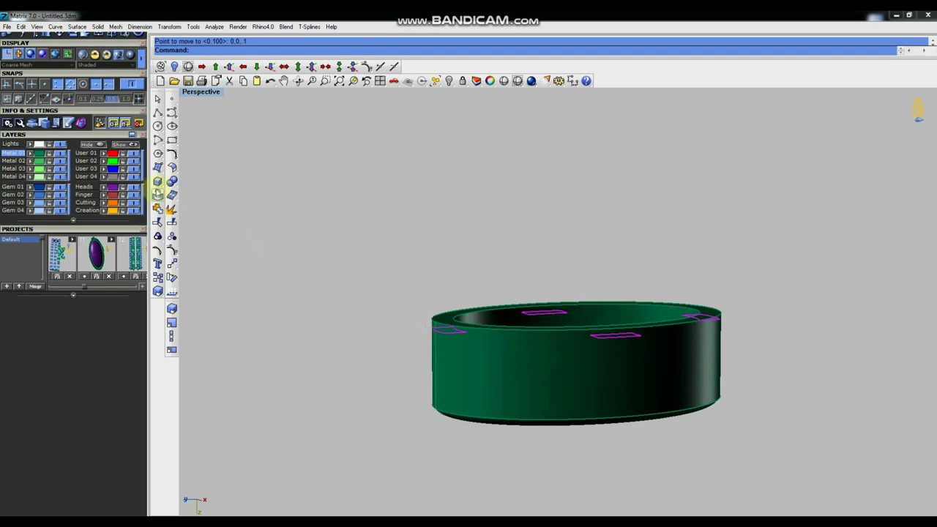
- Try to extrude the four patches 1.5 mm
click(157, 182)
click(257, 208)
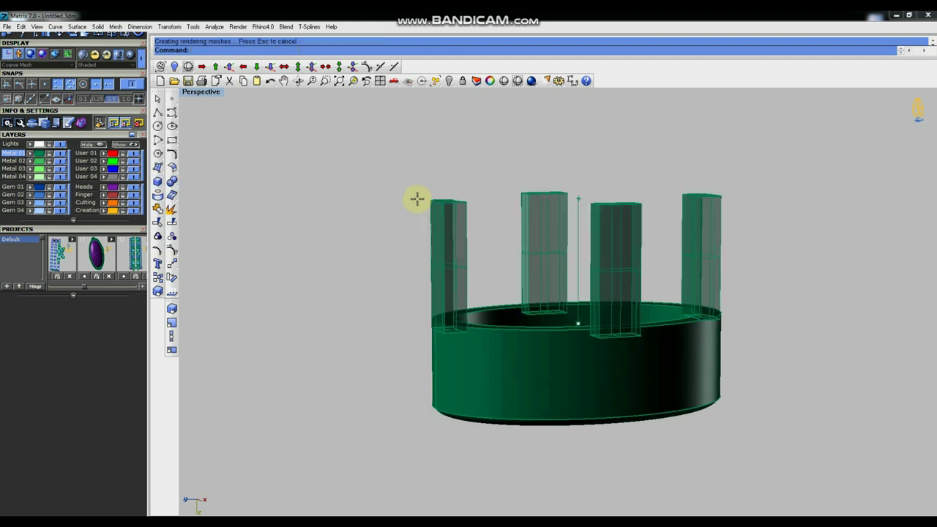
text(1.5)
key(Return)
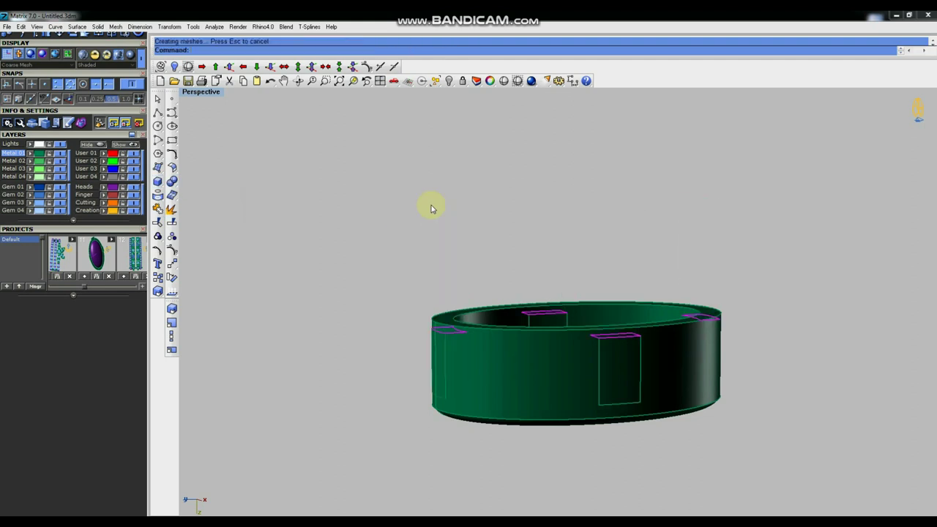
key(ctrl+z)
- Extrude the four patches in the negative direction as capped solids, forming four legs projecting from the bezel's underside
right_click(427, 206)
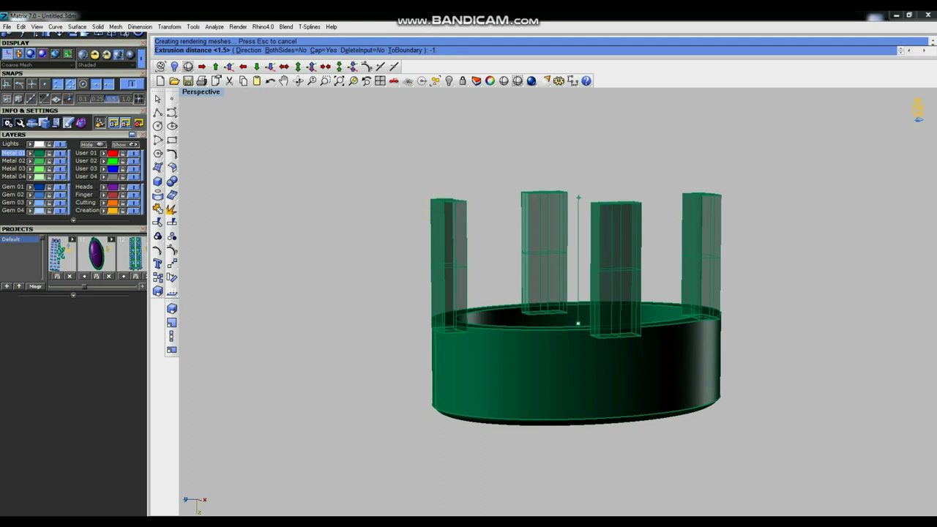
key(Return)
click(427, 198)
right_drag(560, 294, 450, 263)
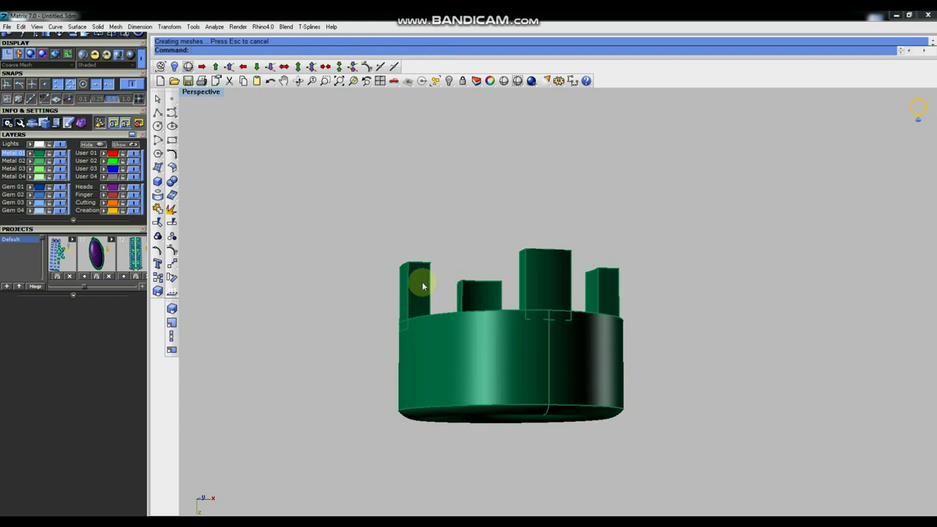
- Delete the leftover flat patches and arcs at the base of the legs
drag(320, 303, 688, 326)
right_drag(688, 326, 688, 341)
key(Delete)
- Examine the bezel and its four legs from several angles
right_drag(576, 318, 575, 300)
right_drag(623, 320, 607, 277)
scroll(601, 291, up, 6)
right_drag(665, 342, 541, 316)
scroll(543, 321, down, 5)
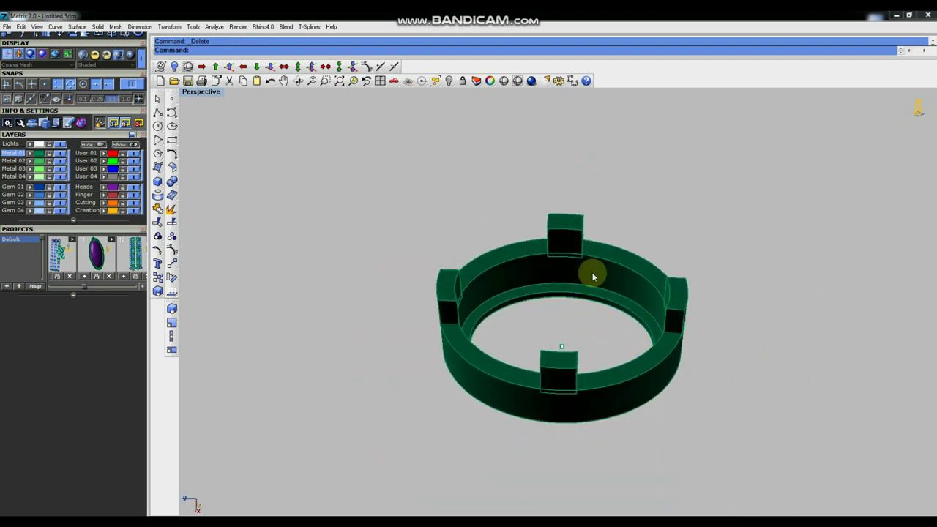
right_drag(621, 376, 552, 375)
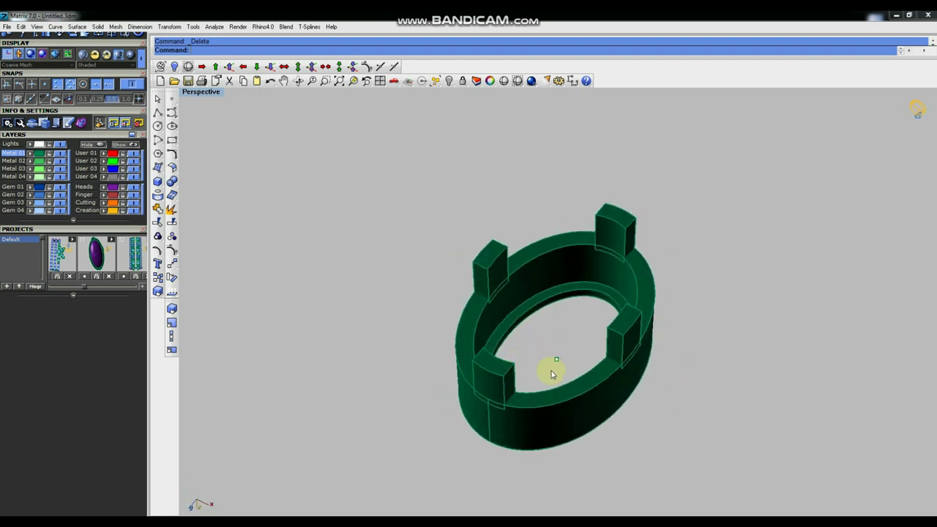
key(ctrl+F1)
key(ctrl+F4)
right_drag(617, 386, 608, 360)
- Group the bezel wall, its inner parts and the four legs together
click(554, 306)
click(583, 336)
click(550, 300)
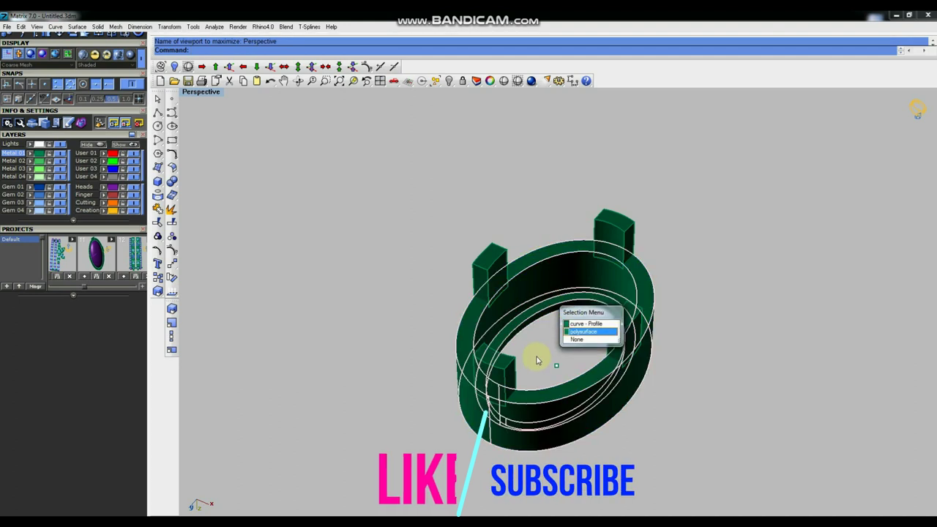
click(349, 280)
click(507, 284)
shift+click(621, 243)
shift+click(589, 275)
shift+click(623, 324)
shift+click(492, 375)
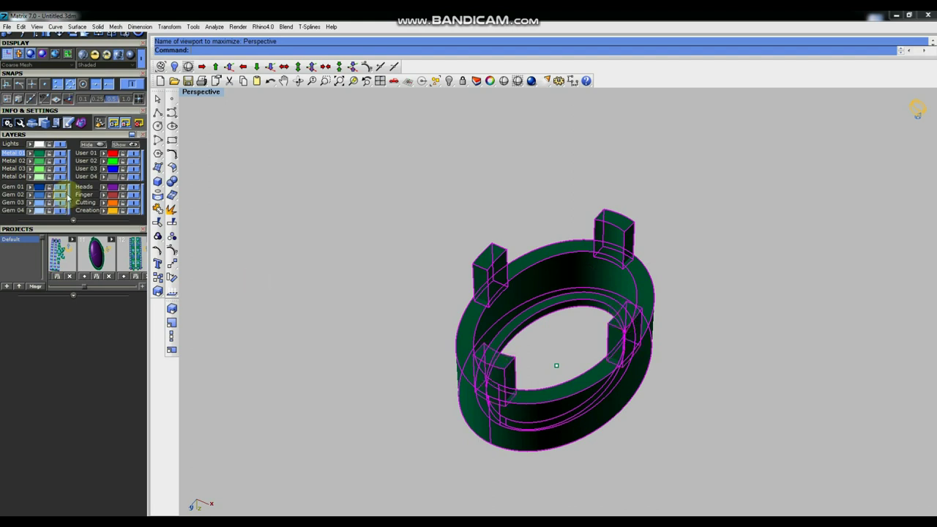
click(157, 236)
click(493, 397)
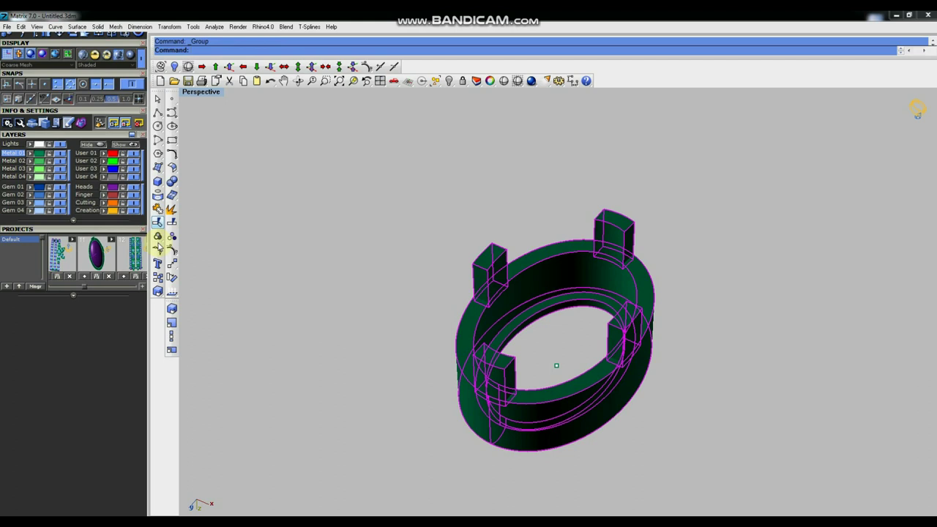
click(156, 236)
- Hide the grouped bezel and the leftover construction curves, keeping only one oval outline
right_click(448, 82)
click(447, 81)
right_drag(644, 403, 661, 365)
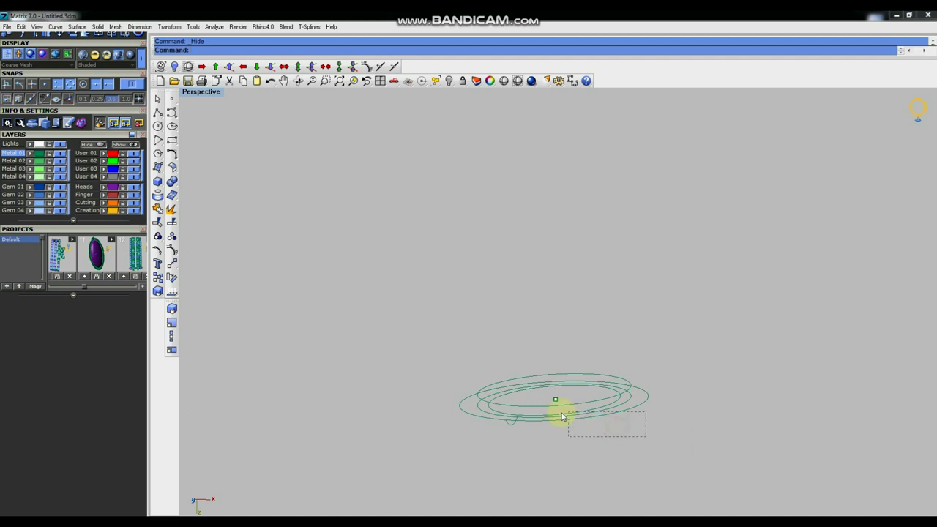
click(448, 81)
- Draw a sphere in the Top view, centred on the oval outline and with its radius reaching the oval's narrow side
key(ctrl+F1)
scroll(623, 362, down, 4)
right_drag(479, 345, 530, 342)
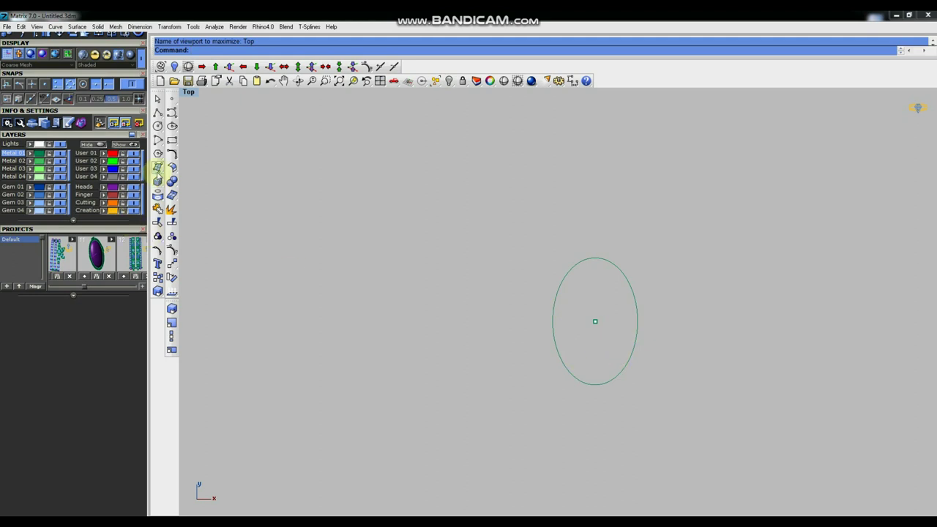
click(158, 182)
click(187, 193)
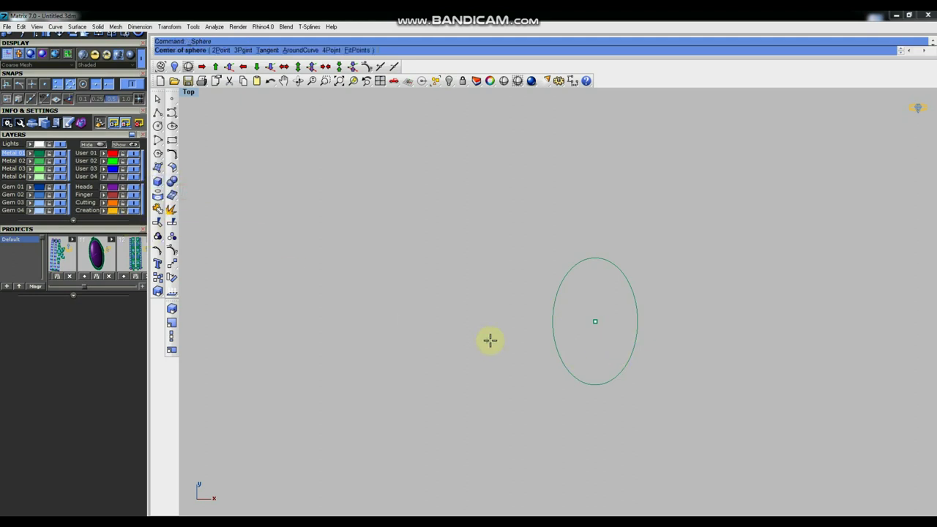
click(595, 321)
click(554, 322)
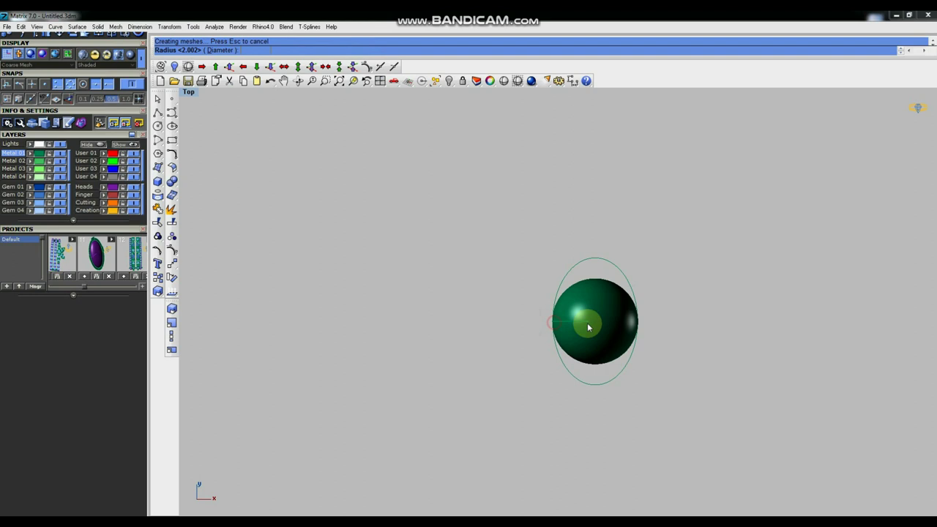
- Stretch the sphere with Scale1D from the origin along the oval's long axis, to nearly the oval's length
click(172, 335)
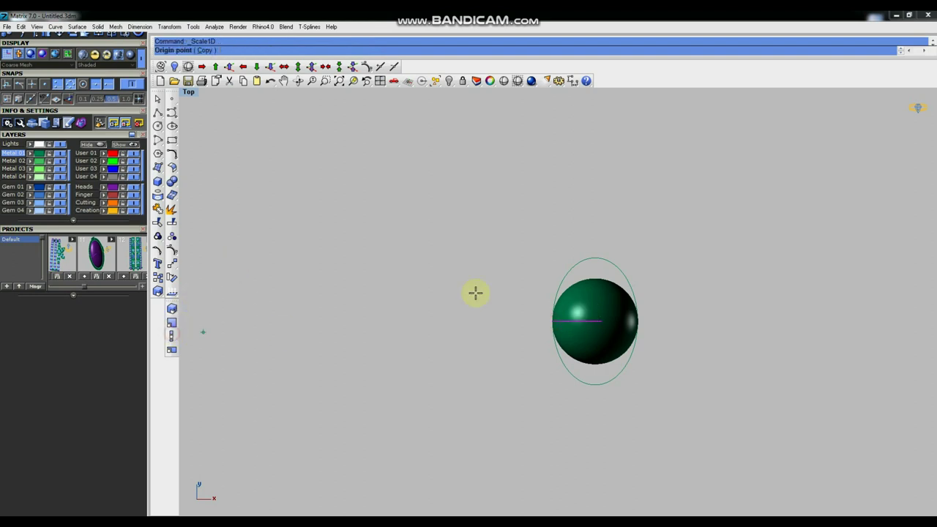
text(0)
key(Return)
click(593, 218)
click(591, 181)
scroll(606, 271, up, 2)
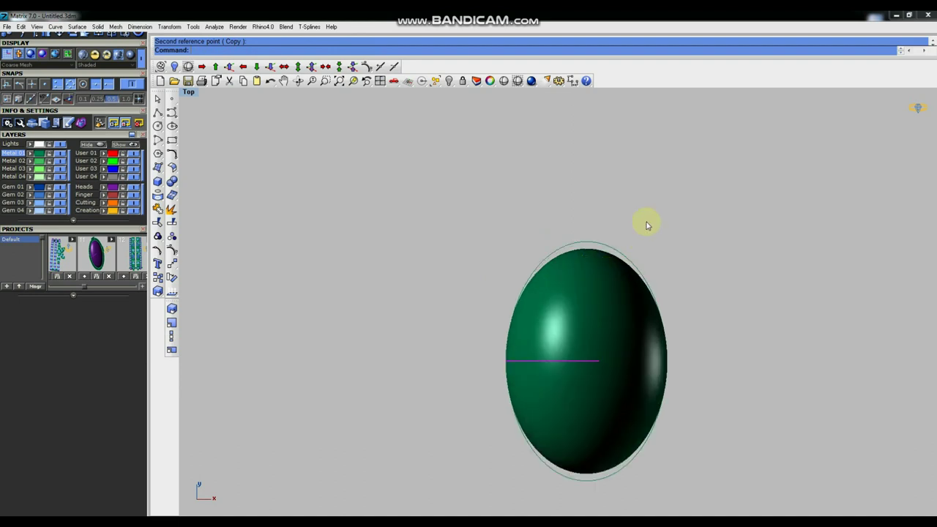
- Stretch the ellipsoid with Scale1D from the origin (0) along the oval's long axis until its ends meet the oval outline
click(624, 168)
click(622, 158)
text(0)
key(Return)
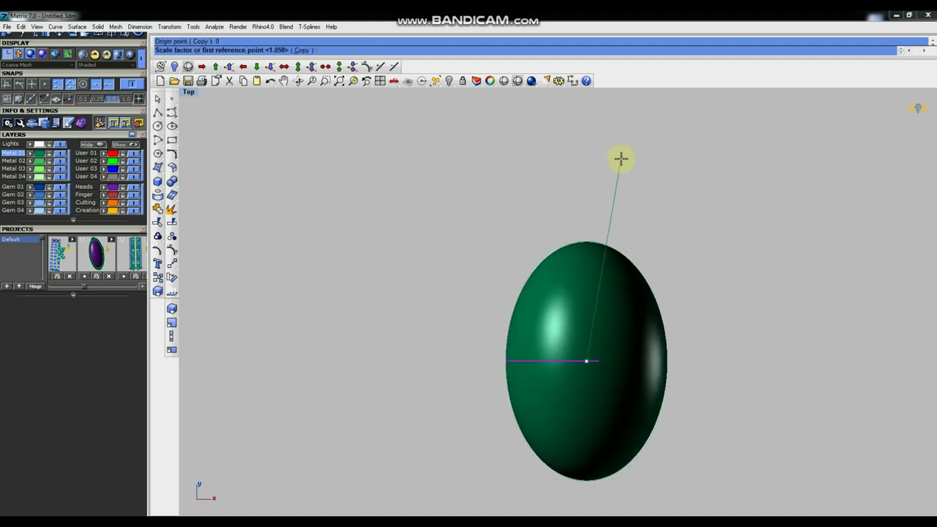
click(620, 158)
right_click(619, 160)
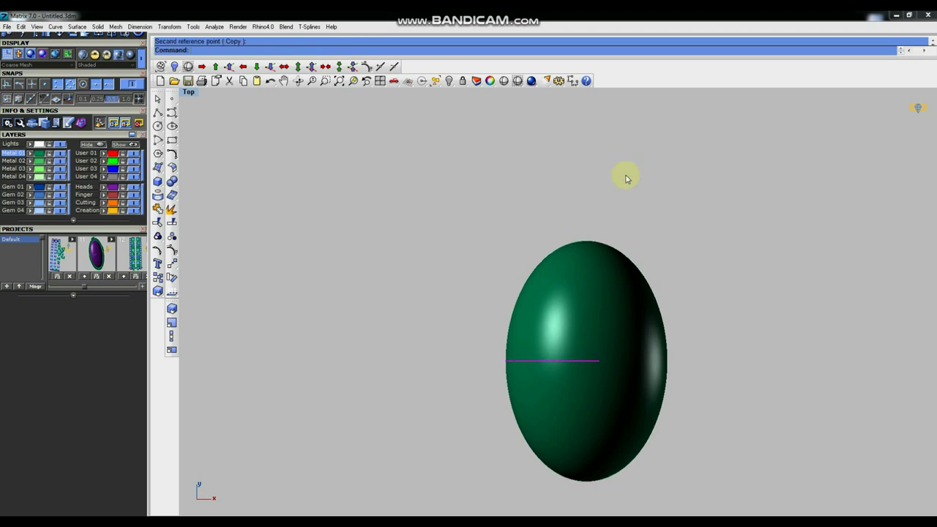
click(518, 80)
scroll(570, 307, down, 4)
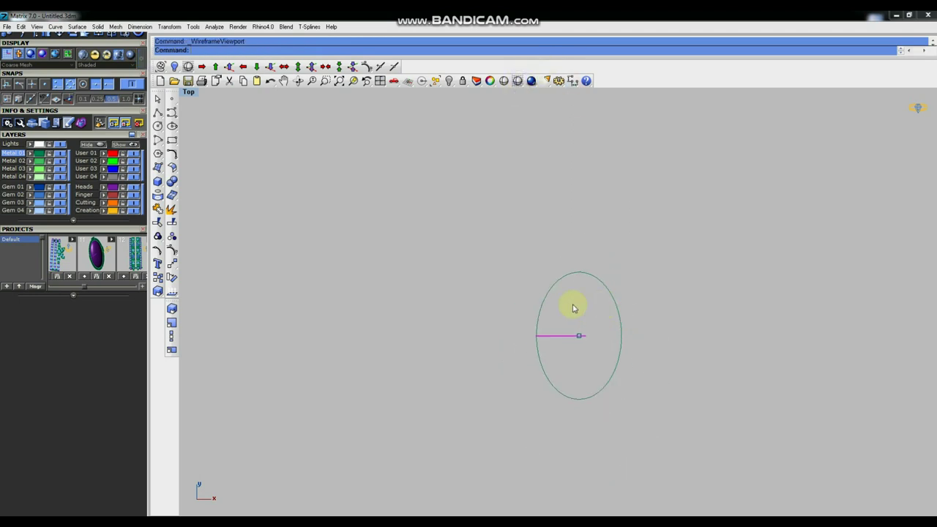
click(517, 82)
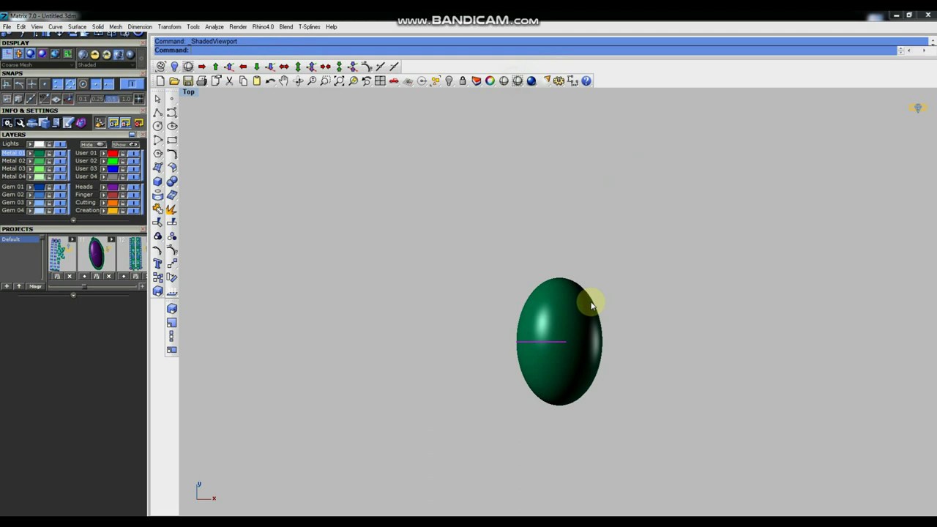
key(ctrl+F4)
right_drag(585, 414, 487, 347)
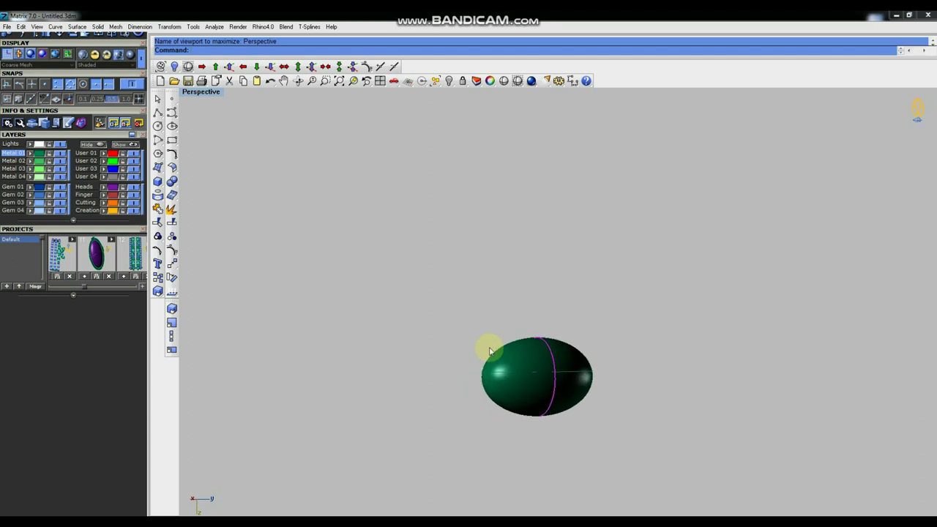
- Draw a rectangular plane surface in the Top view that extends past the ellipsoid on all sides
key(ctrl+F1)
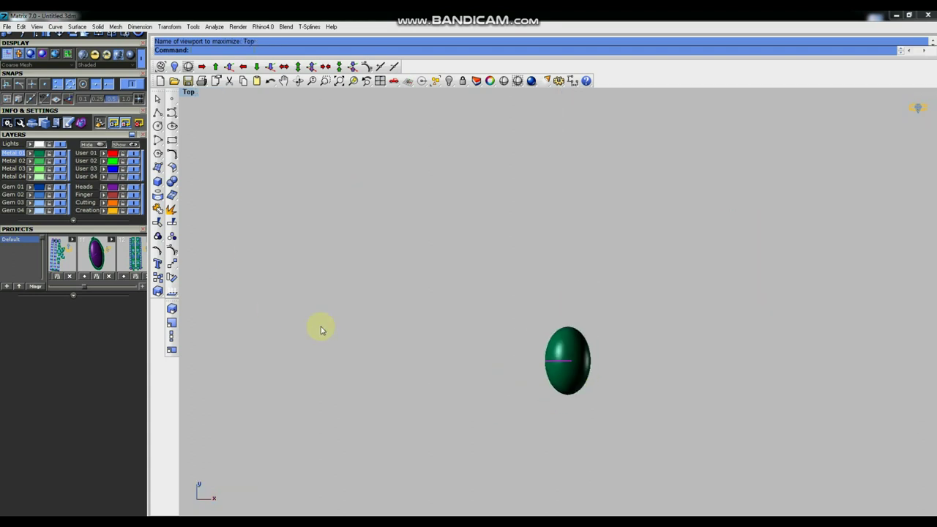
drag(120, 316, 118, 392)
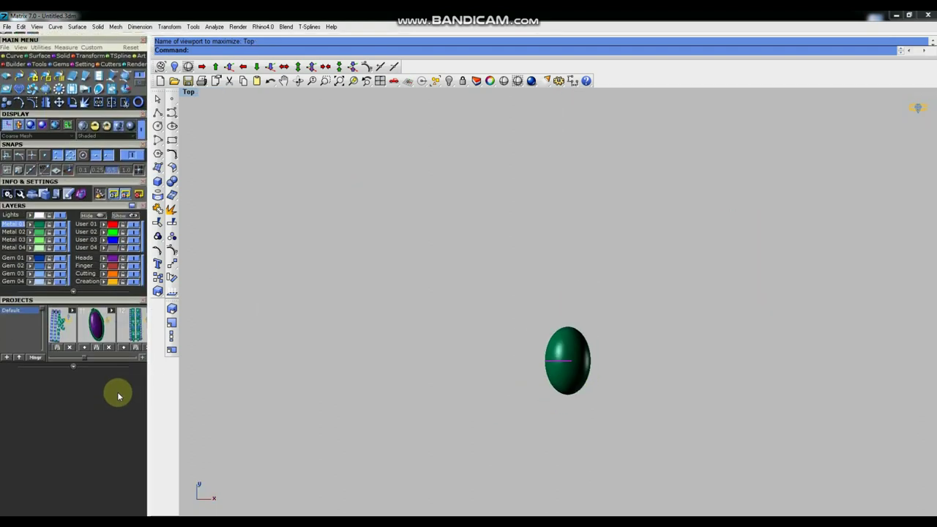
click(41, 51)
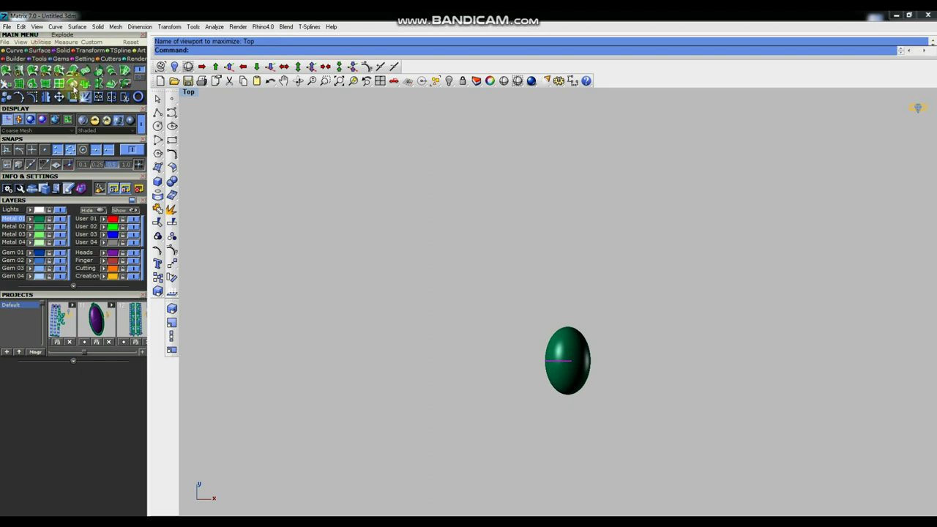
click(73, 97)
click(507, 303)
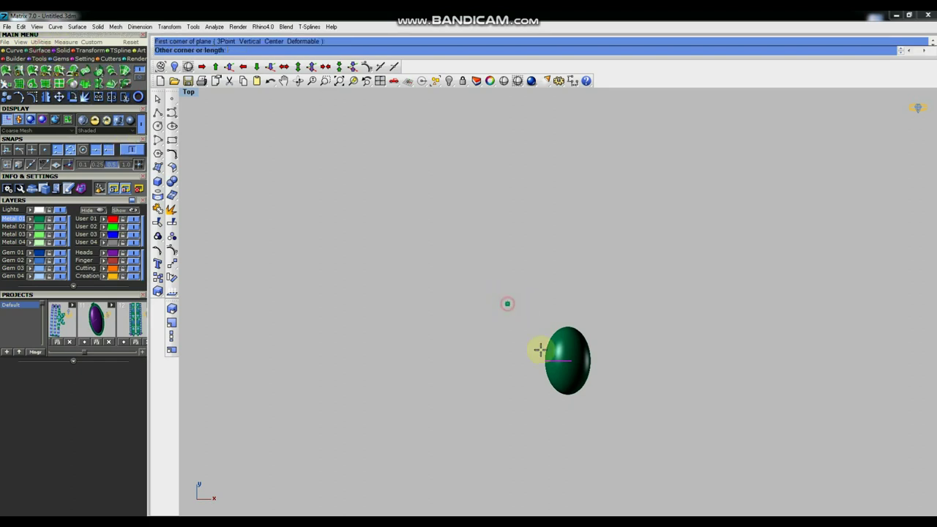
click(620, 428)
- Boolean-split the ellipsoid with the plane surface as the cutter
key(ctrl+F4)
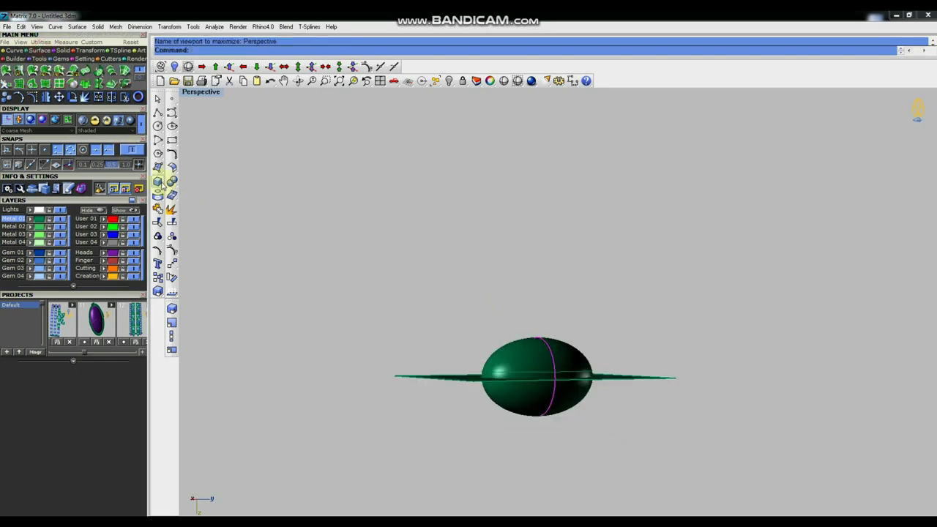
click(172, 181)
click(230, 195)
click(446, 379)
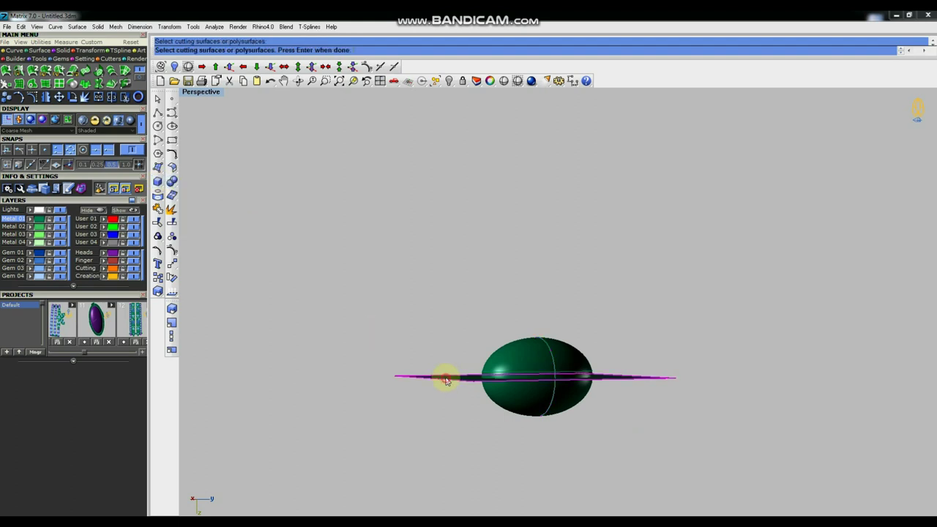
key(Return)
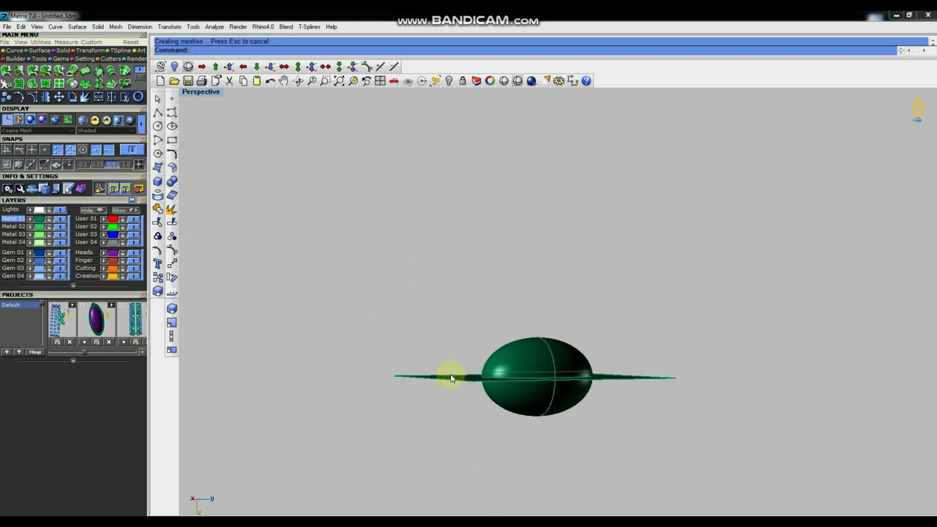
- Delete the half of the ellipsoid below the plane, and the cutting plane itself
click(525, 355)
key(Delete)
right_drag(591, 387, 628, 392)
click(629, 390)
key(Delete)
right_drag(570, 420, 548, 397)
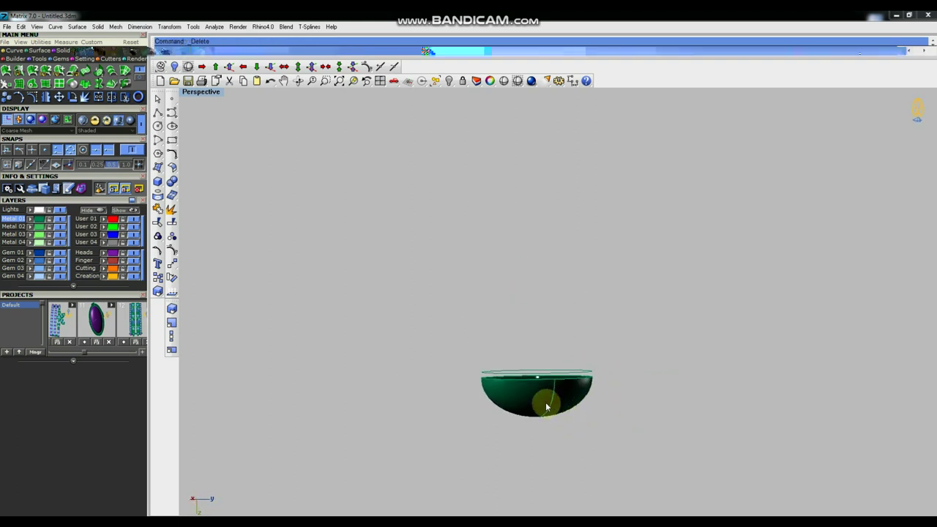
- Explode the remaining half ellipsoid and delete its flat oval face, leaving only the curved dome
click(550, 397)
right_drag(625, 401, 594, 417)
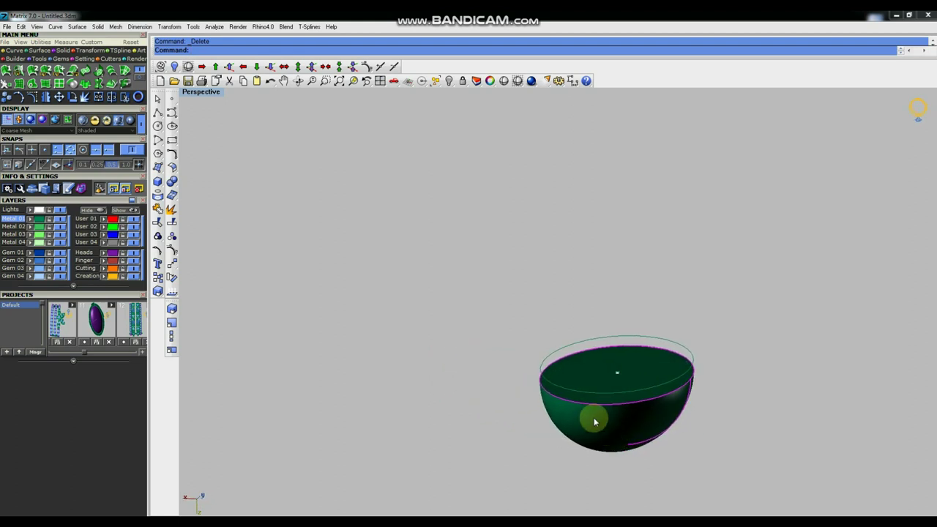
click(174, 211)
click(649, 374)
key(Delete)
scroll(649, 374, up, 3)
right_drag(649, 373, 647, 397)
scroll(605, 388, down, 4)
- Flatten the dome vertically in the Front view with Scale1D from its base centre to roughly three quarters of its height
key(ctrl+F2)
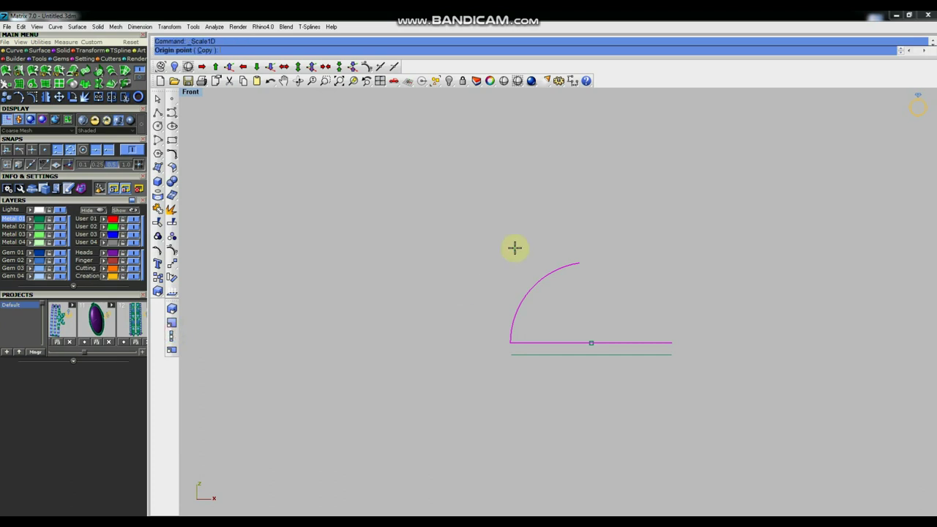
click(591, 343)
click(595, 174)
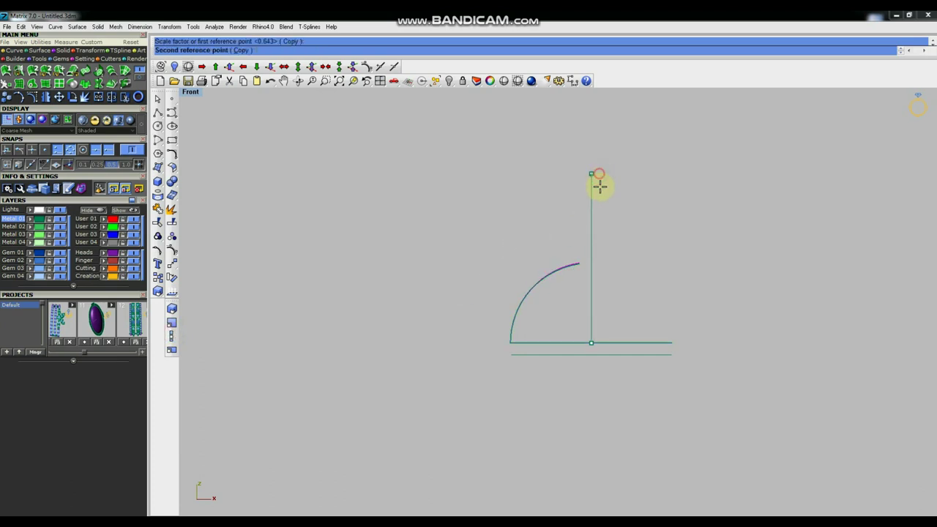
click(600, 220)
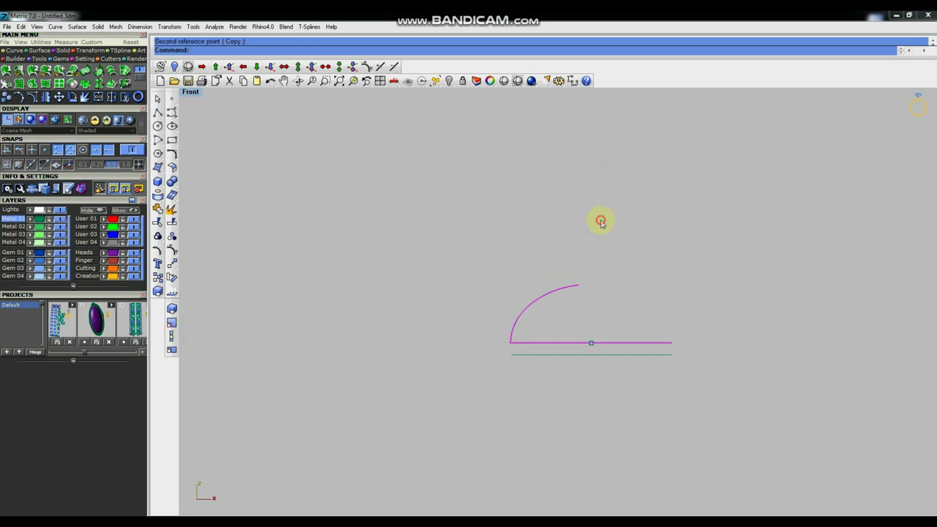
- Offset the dome surface inward with OffsetSrf by 0.3, with all directions flipped and the Solid option on
key(F4)
right_drag(700, 448, 617, 330)
scroll(551, 278, up, 6)
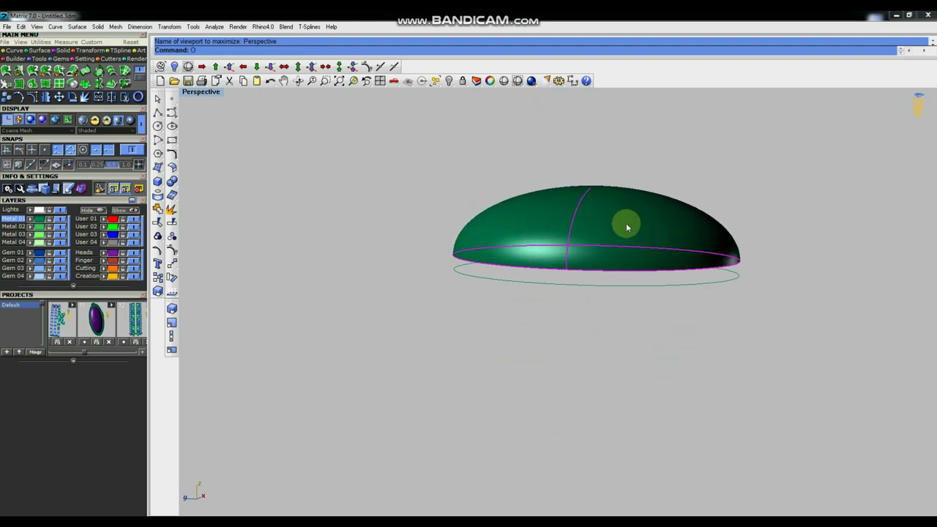
key(Return)
click(510, 253)
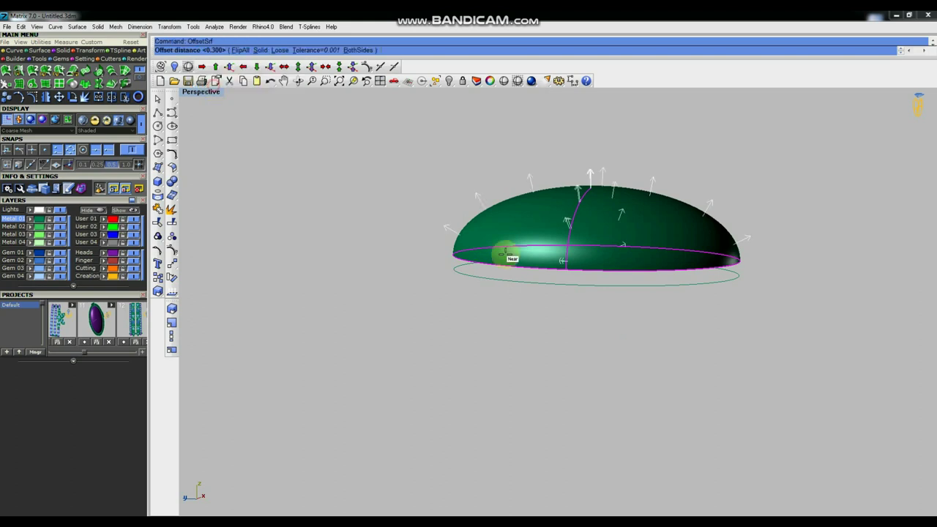
text(f)
key(Return)
text(s)
key(Return)
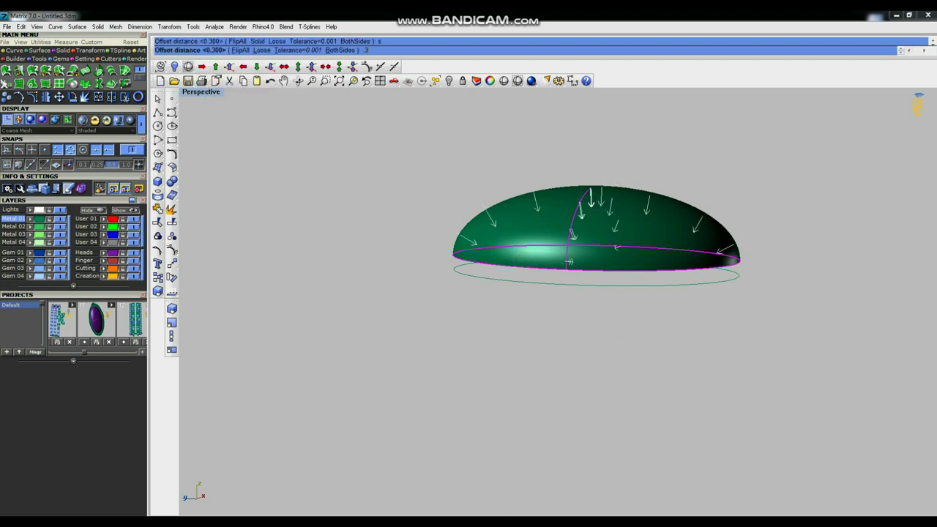
text(3)
key(Return)
- Show all hidden objects again and select the solid domed shell inside the bezel
right_drag(667, 405, 600, 266)
scroll(639, 264, up, 3)
click(650, 292)
click(676, 422)
right_drag(502, 351, 529, 273)
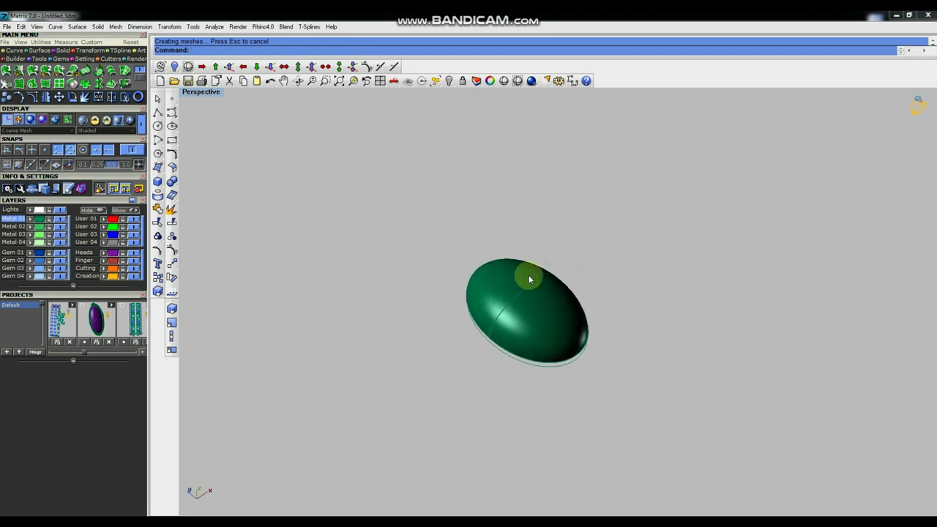
click(448, 81)
click(532, 322)
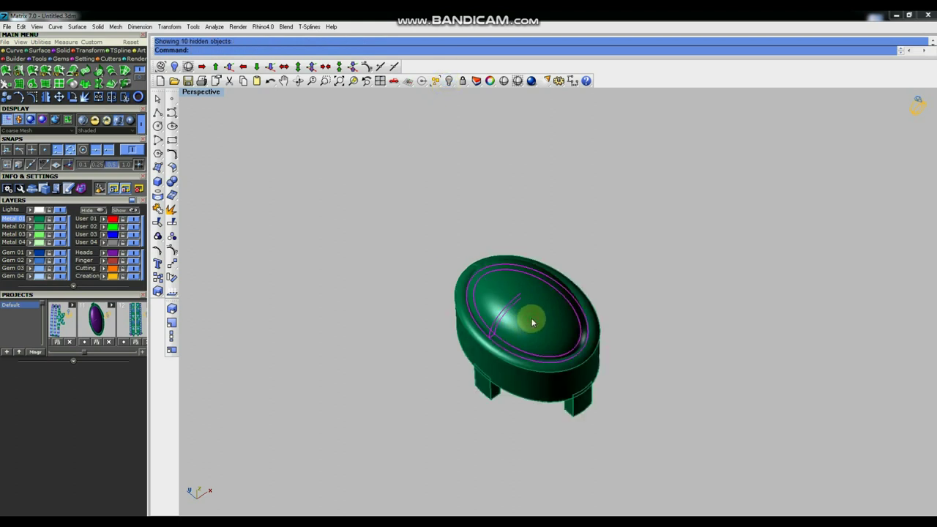
- Rotate the domed shell 180° about the origin (0) in the Front view and move it down to just beyond the leg ends
key(ctrl+F2)
click(172, 278)
text(0)
key(Return)
click(385, 376)
click(806, 344)
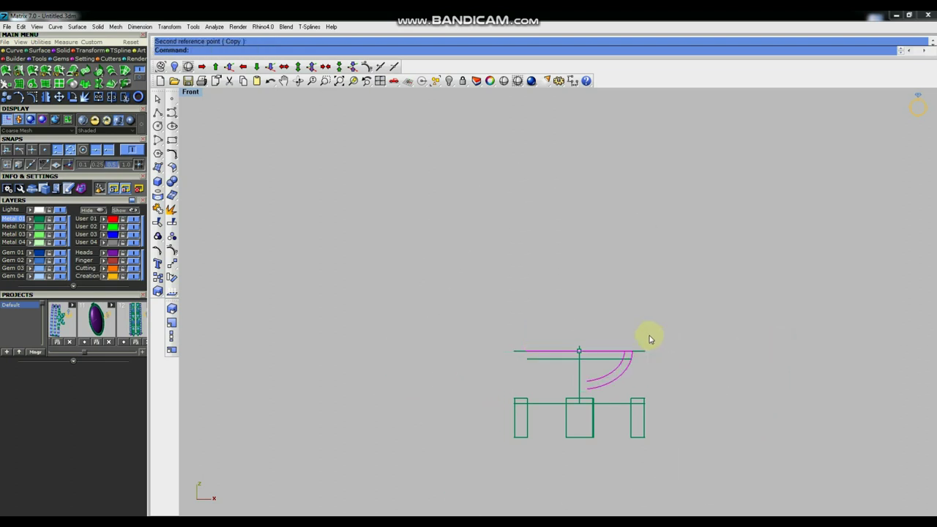
click(173, 269)
click(385, 211)
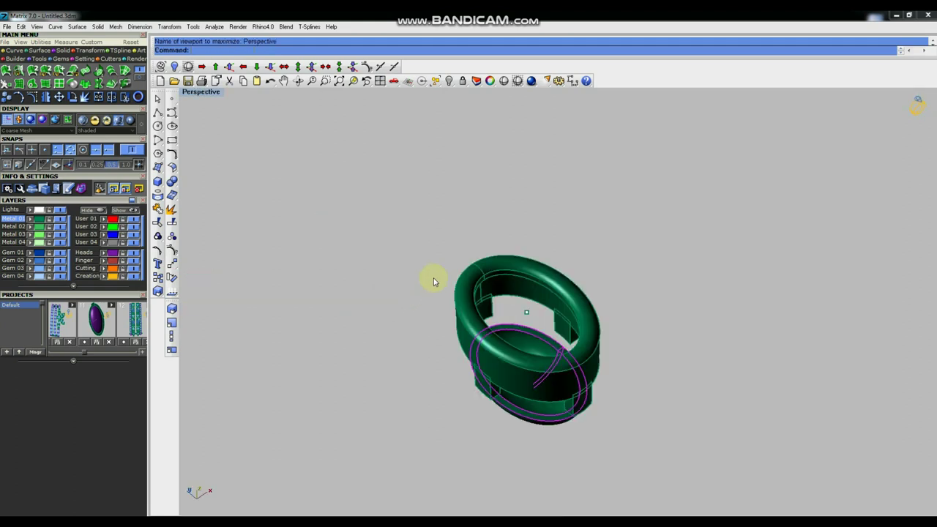
- Examine from several angles how the domed shell sits relative to the four legs and the bezel opening
right_drag(399, 272, 423, 249)
scroll(634, 317, down, 8)
mouse_move(667, 396)
right_down()
mouse_move(669, 369)
mouse_move(677, 403)
right_up()
scroll(580, 359, up, 2)
scroll(580, 358, up, 3)
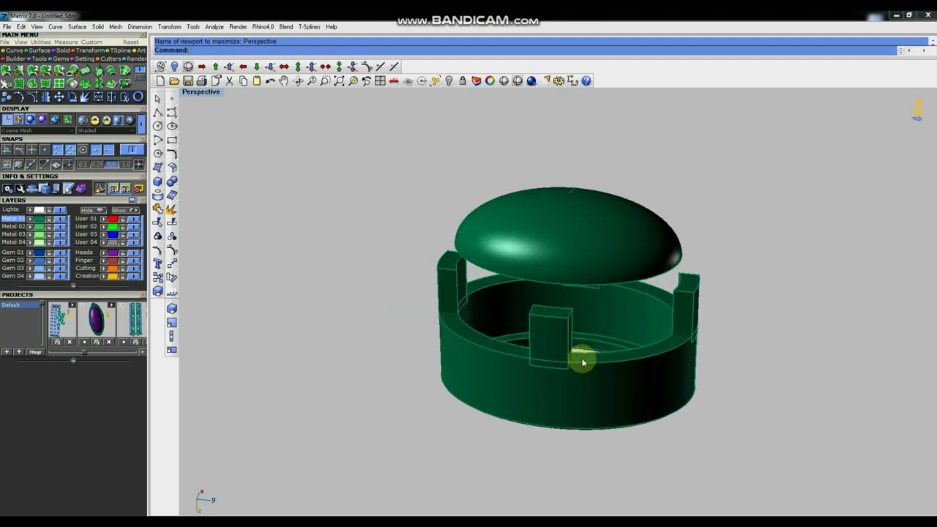
right_drag(582, 382, 430, 369)
right_drag(748, 296, 594, 184)
click(594, 184)
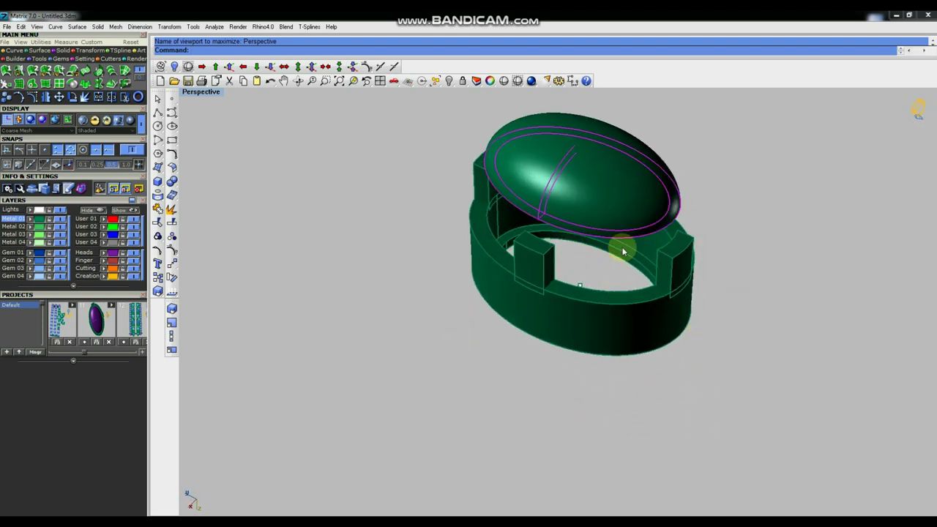
click(374, 237)
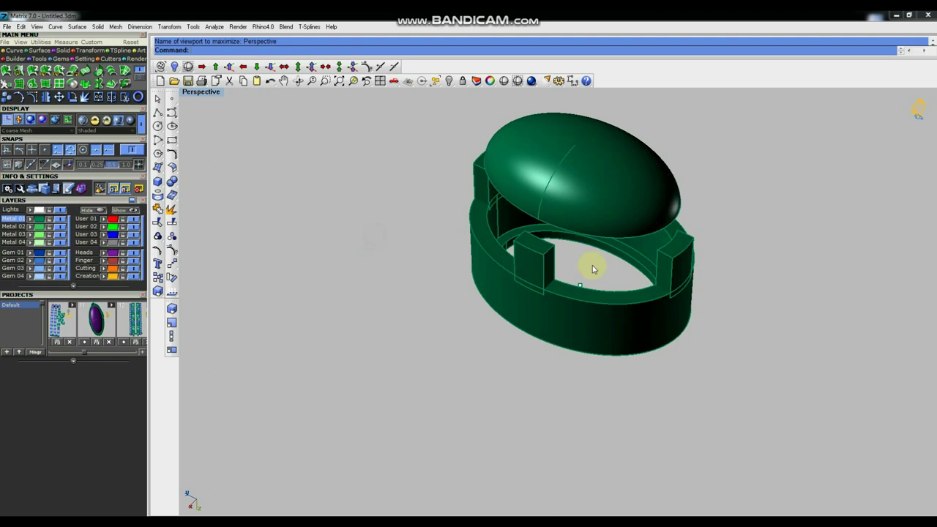
scroll(637, 268, up, 3)
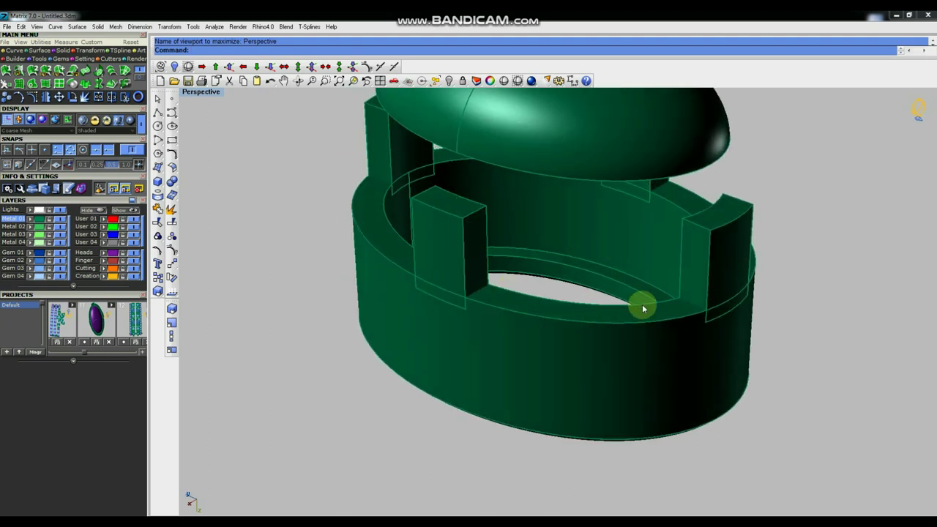
scroll(573, 286, down, 2)
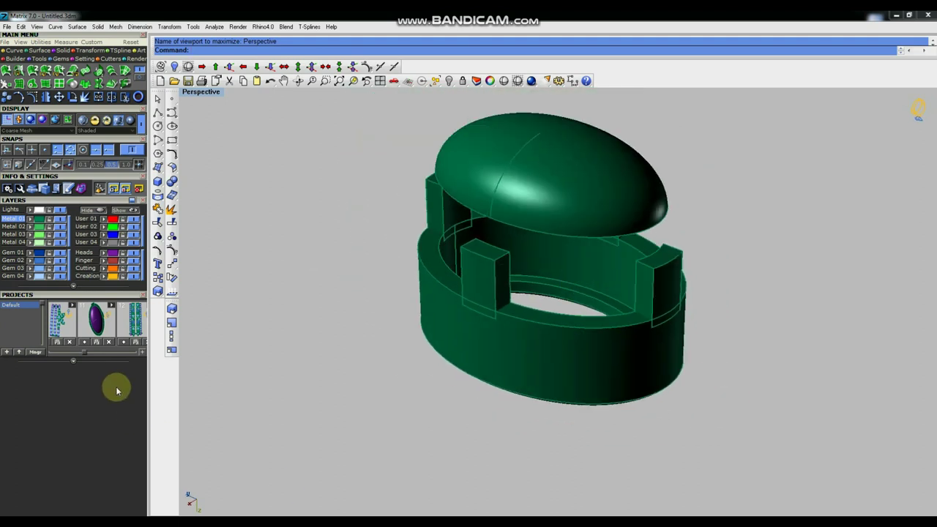
- Load a 6.00 × 4.00 mm oval diamond into the bezel with the Gem Loader and nudge it down along Z in 0.1 steps
drag(117, 388, 118, 433)
click(33, 62)
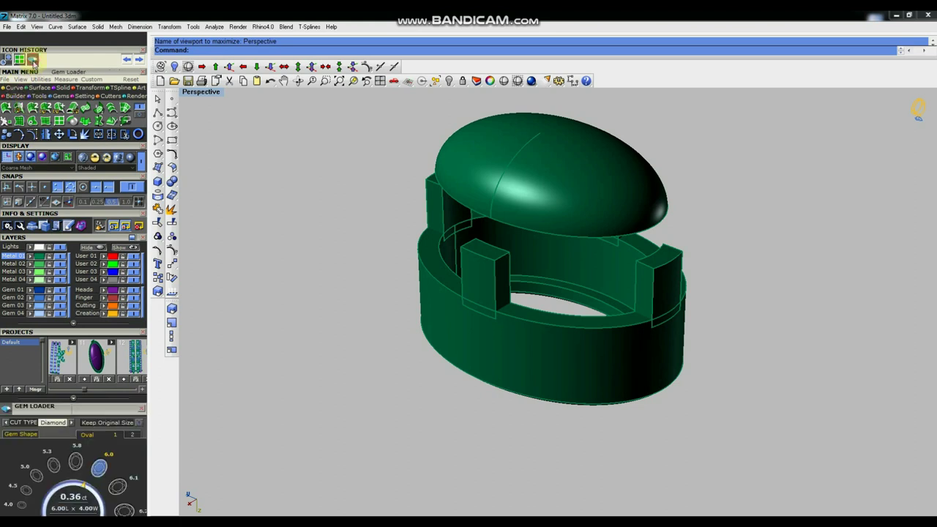
click(99, 467)
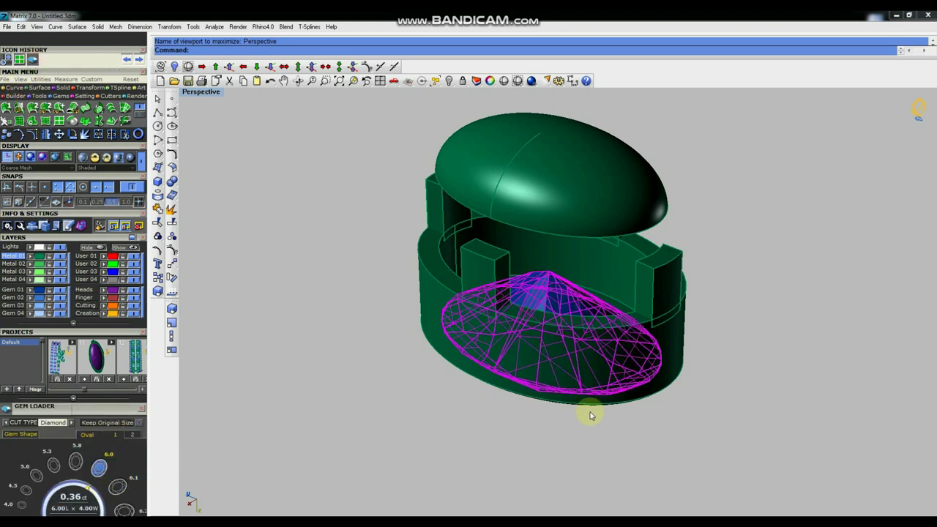
click(269, 66)
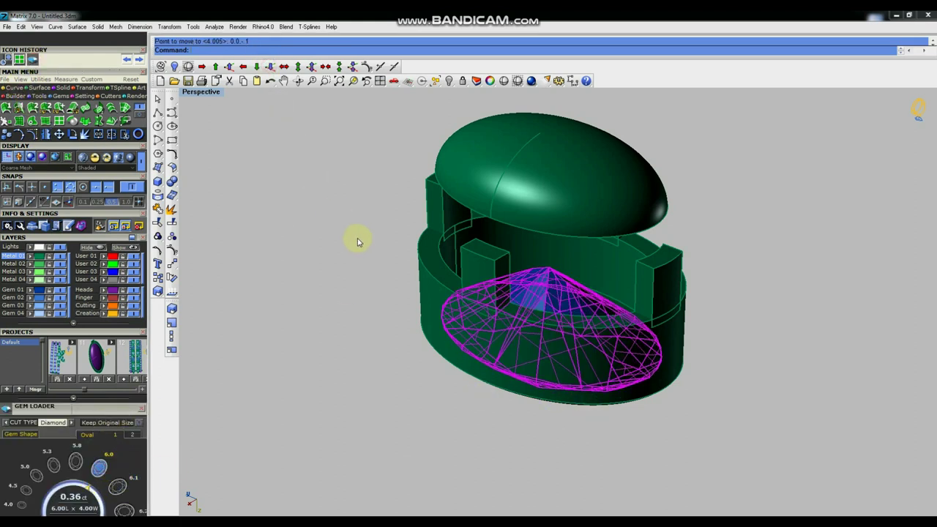
- Examine the diamond's seat in the bezel and the domed shell's position over the legs from all around
right_drag(673, 410, 526, 243)
click(521, 293)
scroll(525, 243, up, 6)
scroll(542, 326, down, 4)
right_drag(581, 368, 585, 330)
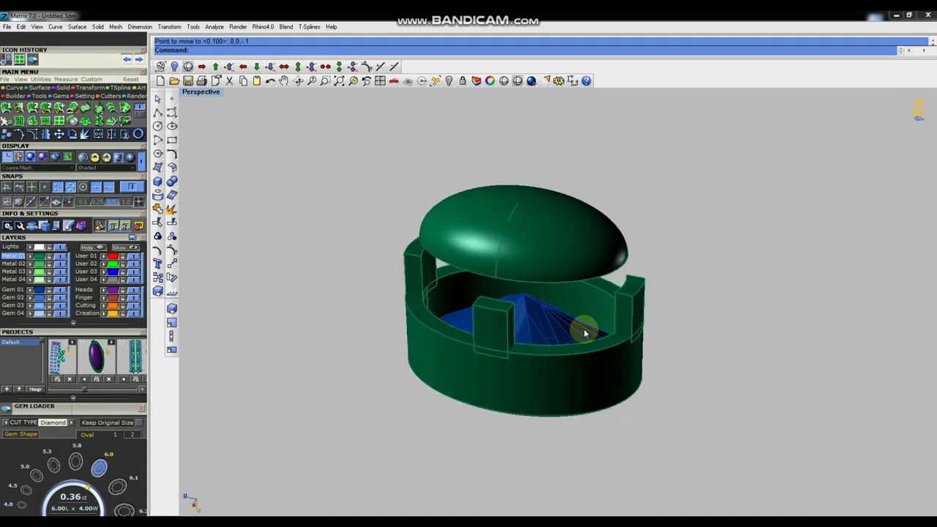
click(628, 297)
right_drag(670, 367, 677, 337)
click(698, 330)
right_drag(623, 310, 516, 341)
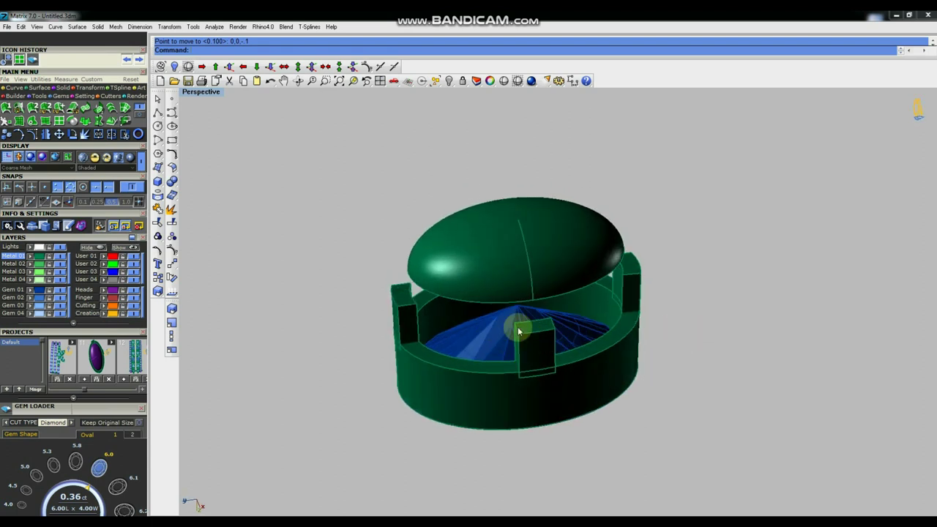
right_drag(554, 409, 460, 262)
right_drag(571, 235, 418, 268)
click(418, 268)
click(339, 333)
right_drag(558, 373, 479, 259)
right_drag(576, 279, 569, 424)
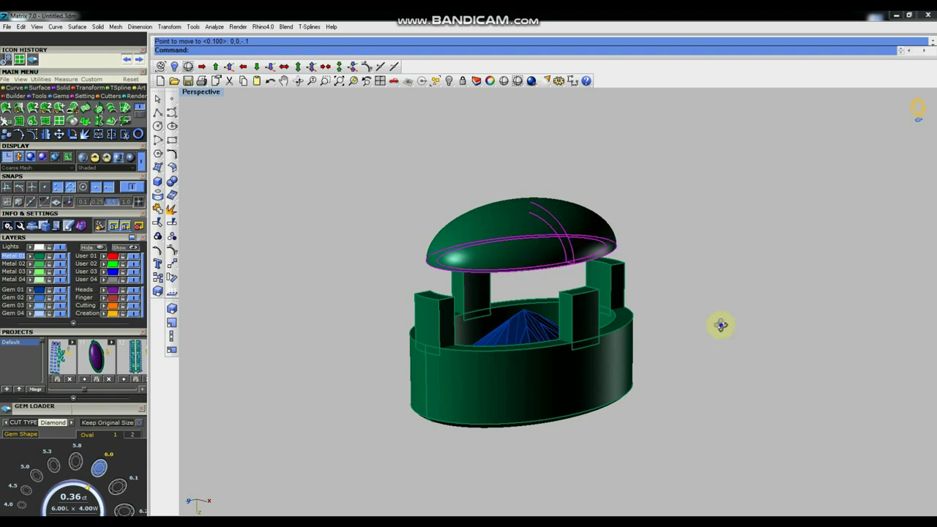
- Move the domed shell up in the Front view until it sits between the four legs
right_drag(721, 325, 584, 265)
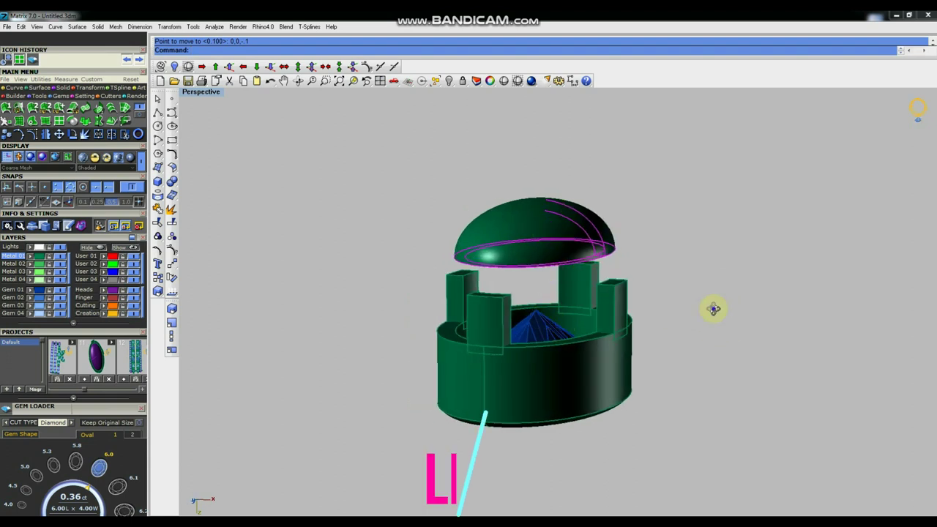
right_drag(711, 310, 676, 314)
key(ctrl+F2)
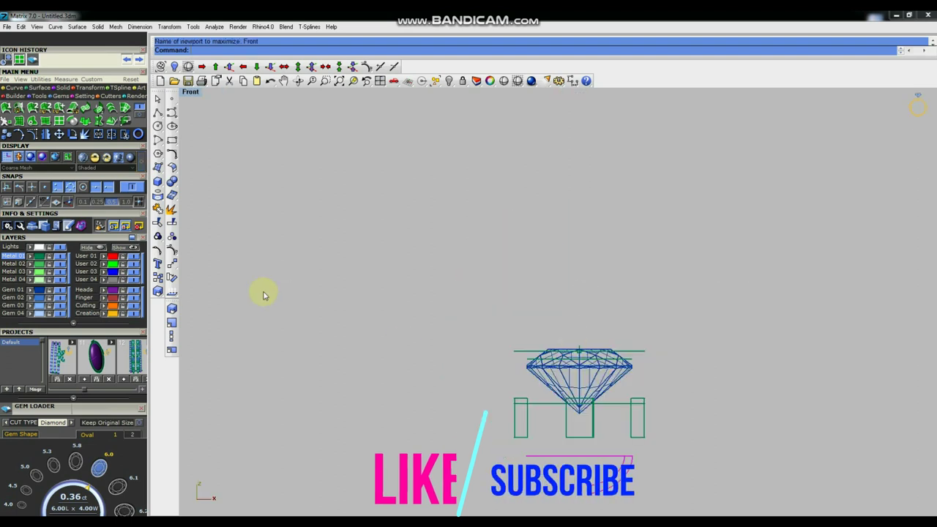
click(369, 339)
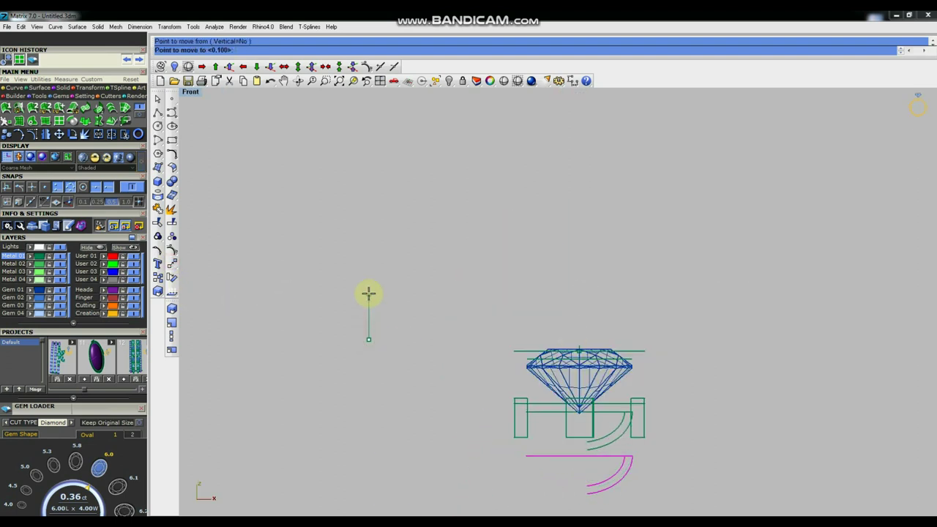
click(368, 277)
key(ctrl+F4)
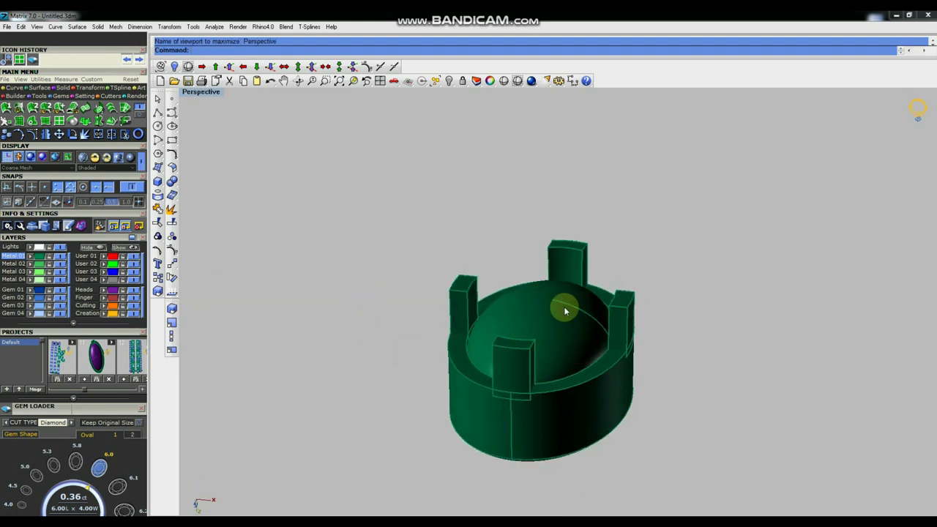
- Examine the oval diamond's fit inside the bezel rim from above
mouse_move(570, 312)
right_down()
mouse_move(563, 397)
mouse_move(578, 271)
mouse_move(593, 255)
mouse_move(597, 309)
mouse_move(600, 220)
mouse_move(590, 270)
mouse_move(631, 299)
mouse_move(600, 232)
right_up()
click(582, 258)
click(416, 248)
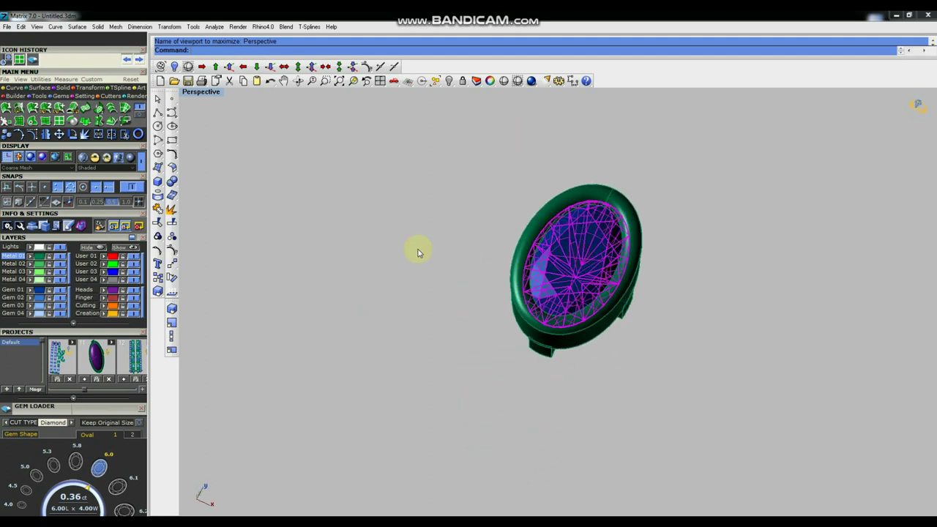
scroll(574, 292, up, 6)
scroll(560, 329, down, 8)
right_drag(600, 324, 564, 268)
scroll(570, 276, up, 6)
click(590, 299)
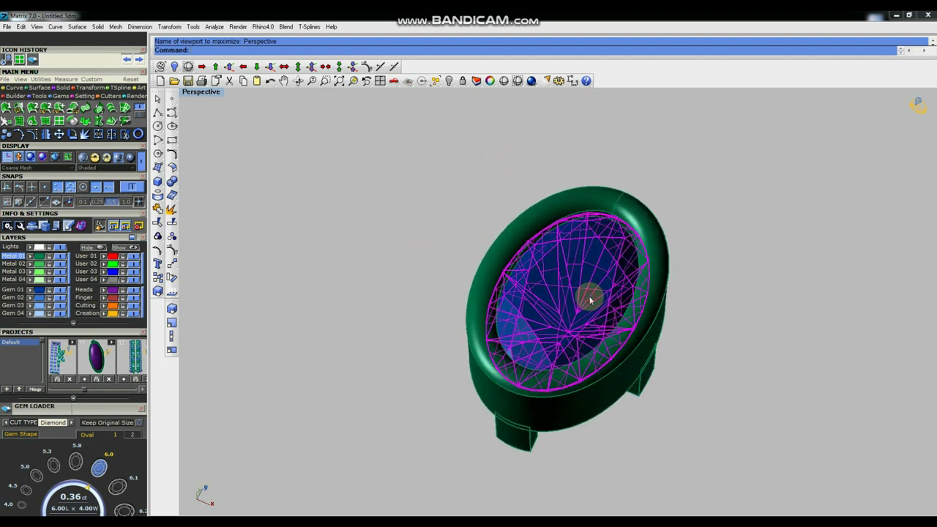
- Group all parts of the oval setting, including the diamond and the domed shell
right_drag(357, 300, 715, 378)
scroll(626, 346, down, 4)
drag(713, 199, 387, 431)
click(156, 237)
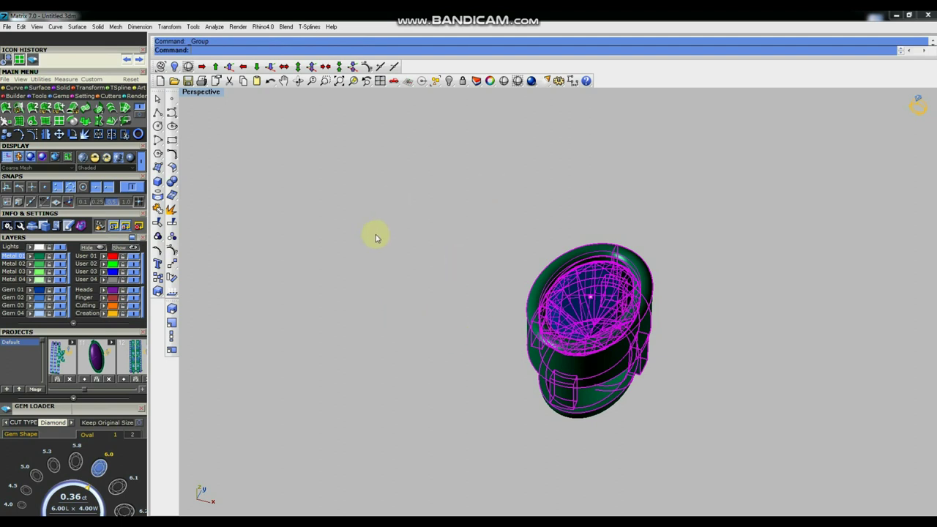
- Move the grouped oval setting aside in the Top view and hide it on the Metal 02 layer
key(ctrl+F1)
click(172, 262)
click(600, 199)
click(393, 198)
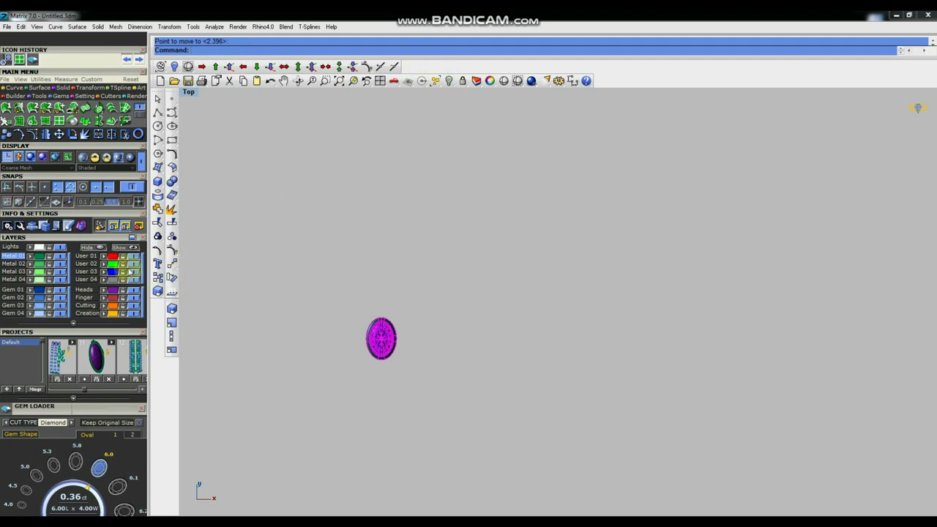
click(30, 265)
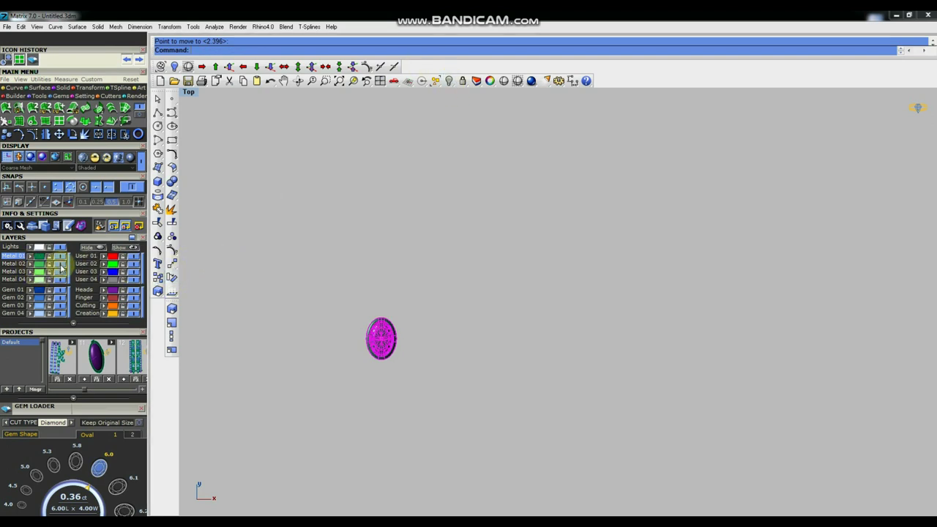
click(61, 264)
- Load an 8.00 × 4.00 mm marquise diamond with the Gem Loader
scroll(79, 334, down, 3)
click(77, 377)
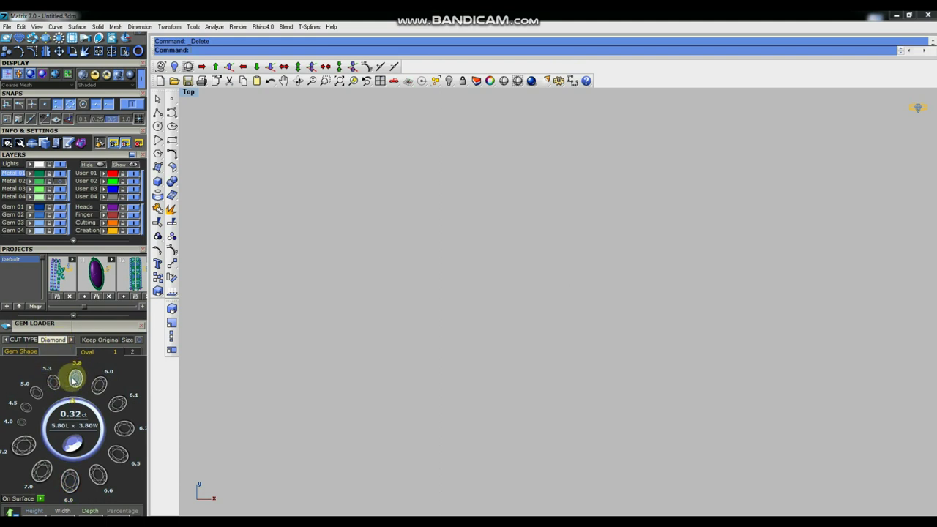
click(54, 382)
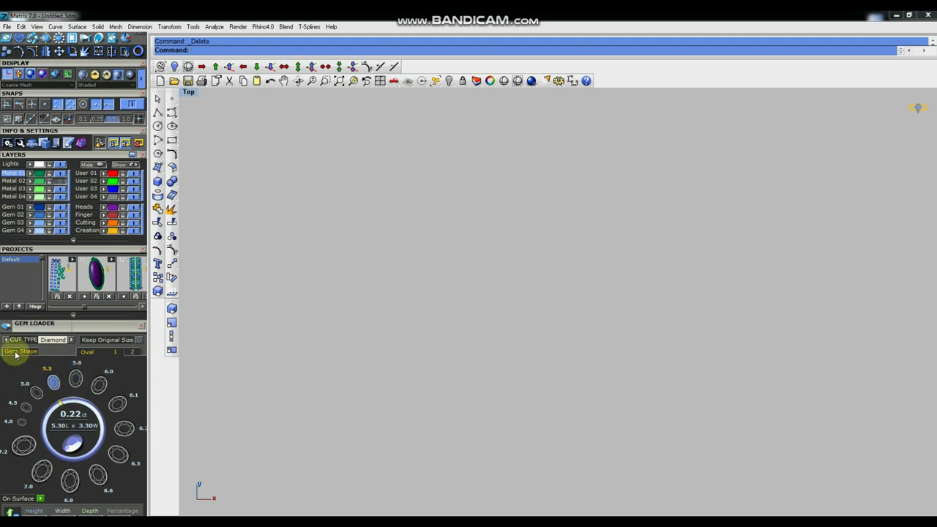
click(16, 354)
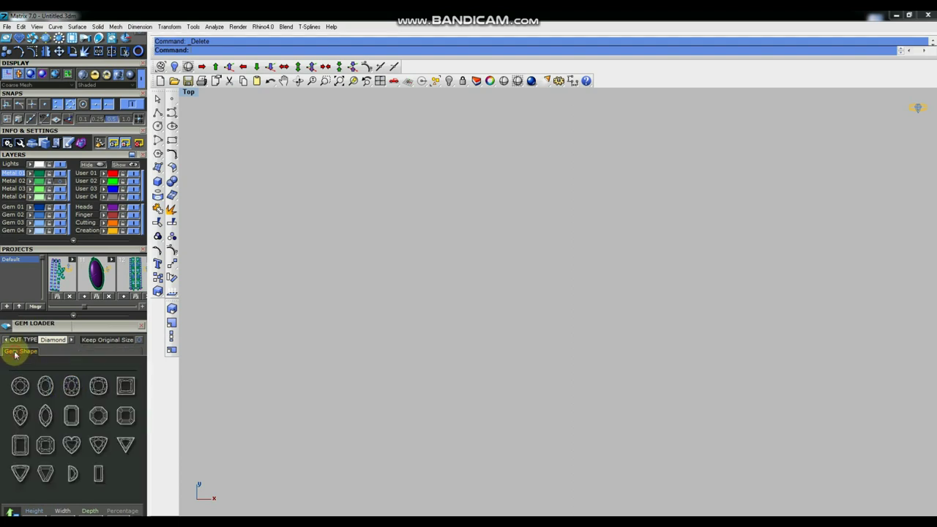
click(45, 415)
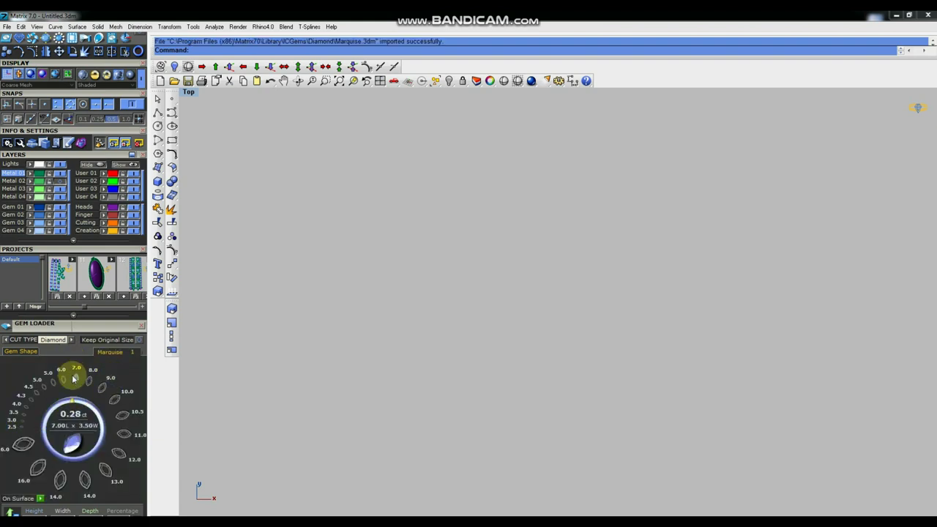
click(78, 379)
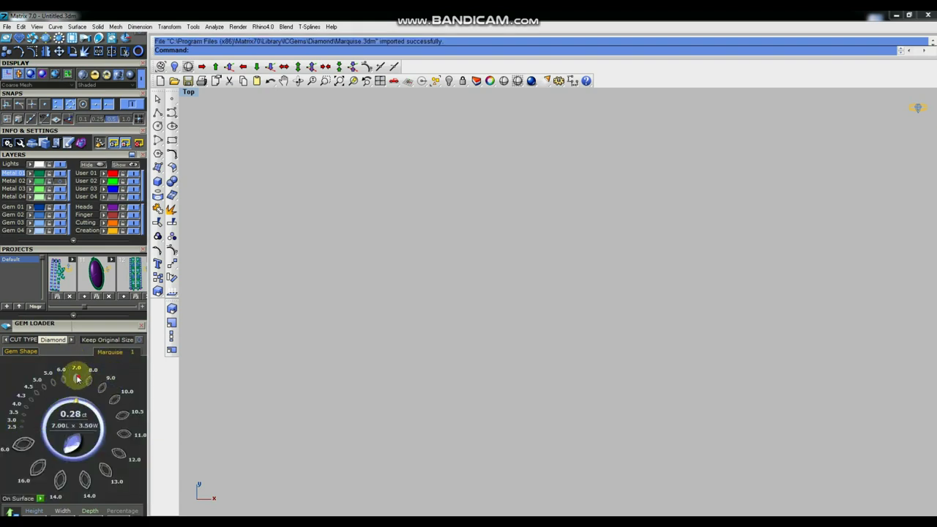
scroll(530, 296, down, 6)
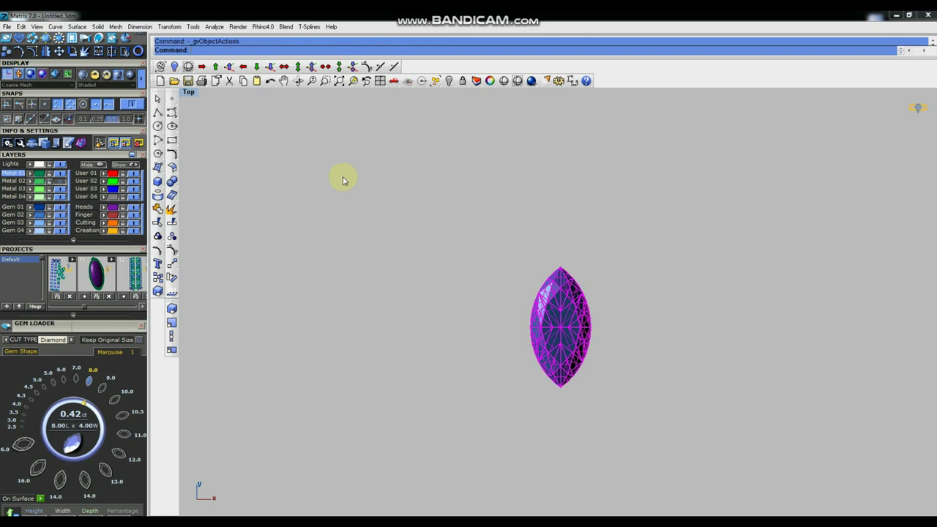
- Replace the marquise diamond with its Gem Profile outline and a point at the origin (0)
middle_click(353, 242)
click(383, 359)
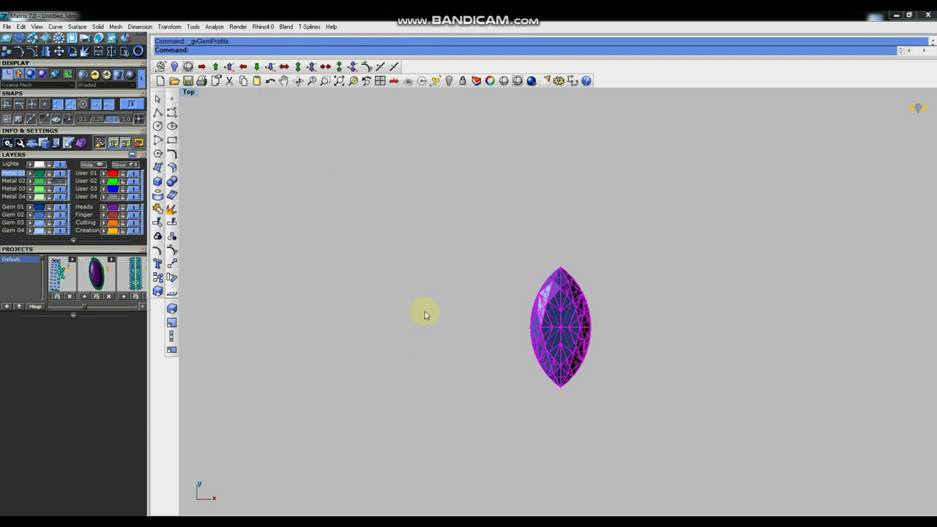
click(554, 329)
key(Delete)
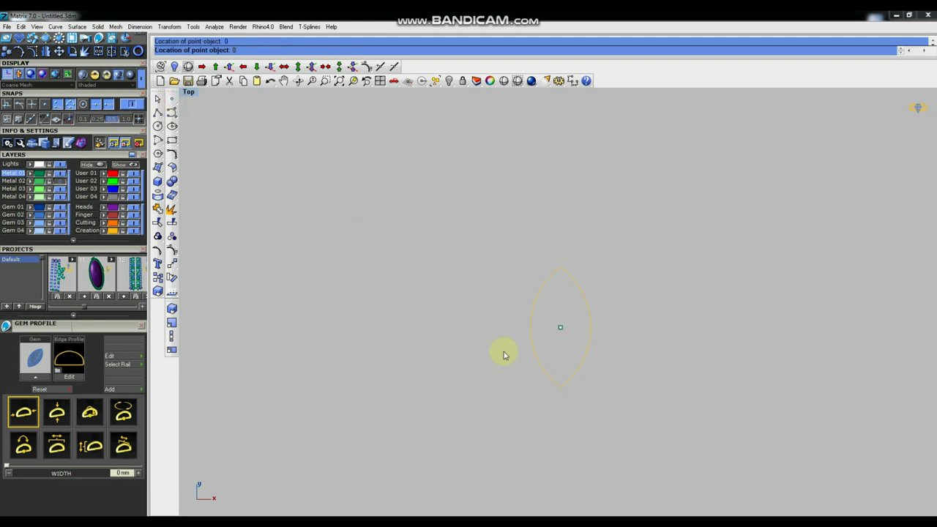
- Offset the marquise outline once outward and once inward with sharp corners
drag(585, 323, 584, 323)
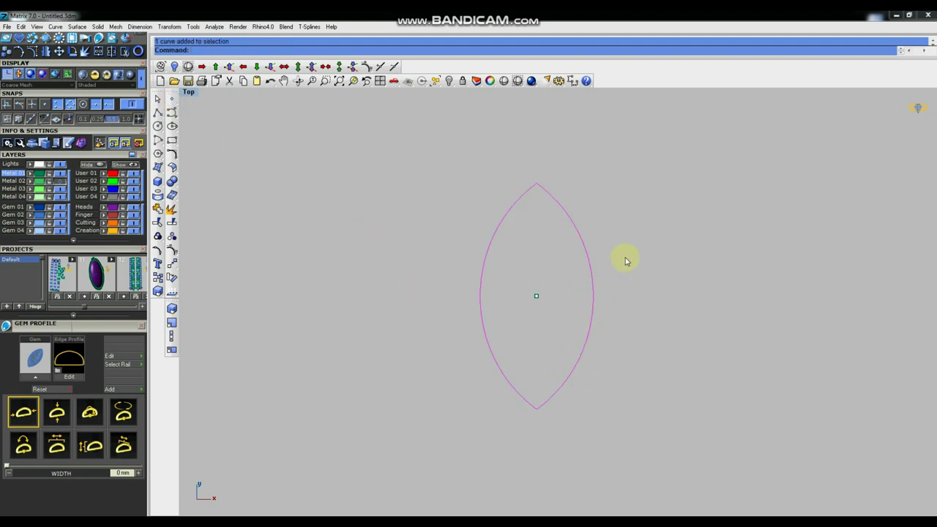
text(ffset)
key(Return)
click(635, 228)
key(Return)
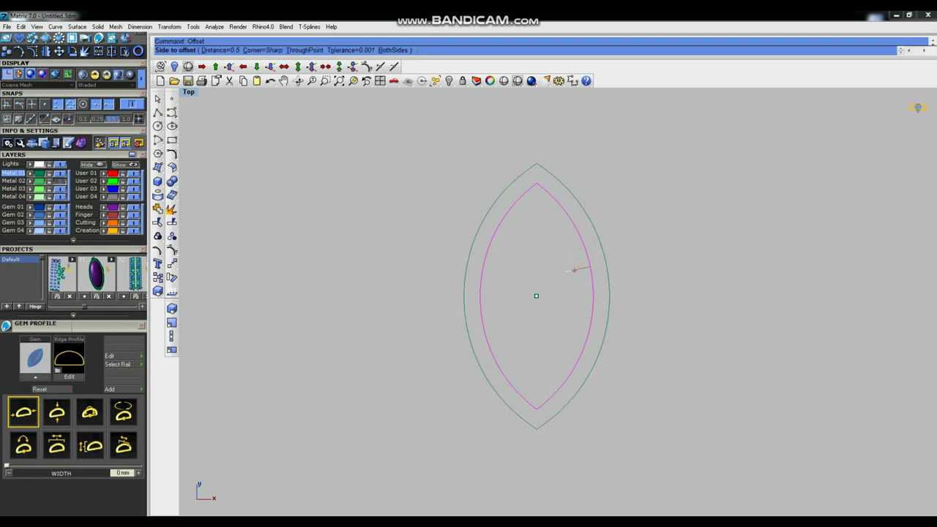
click(564, 273)
click(582, 281)
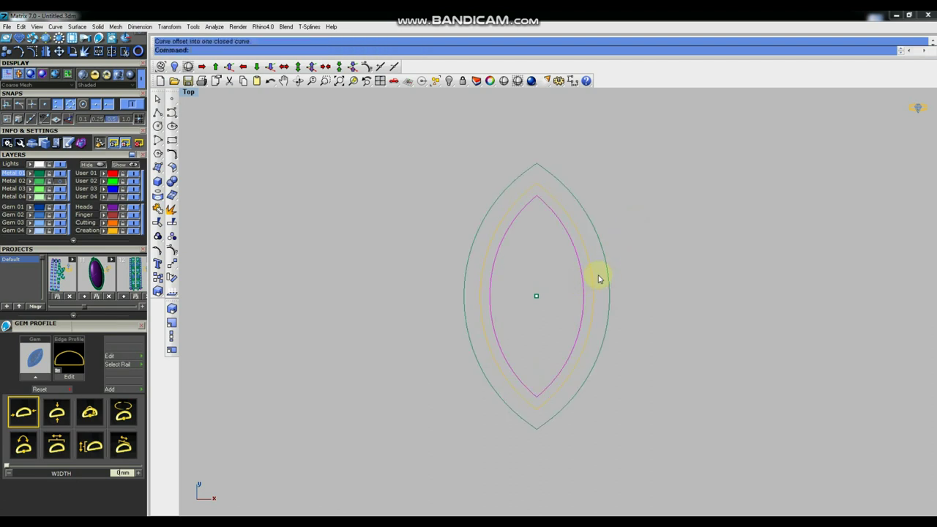
- Try to extrude the outer and inner marquise outlines into a capped solid 1.5 mm high
key(ctrl+F4)
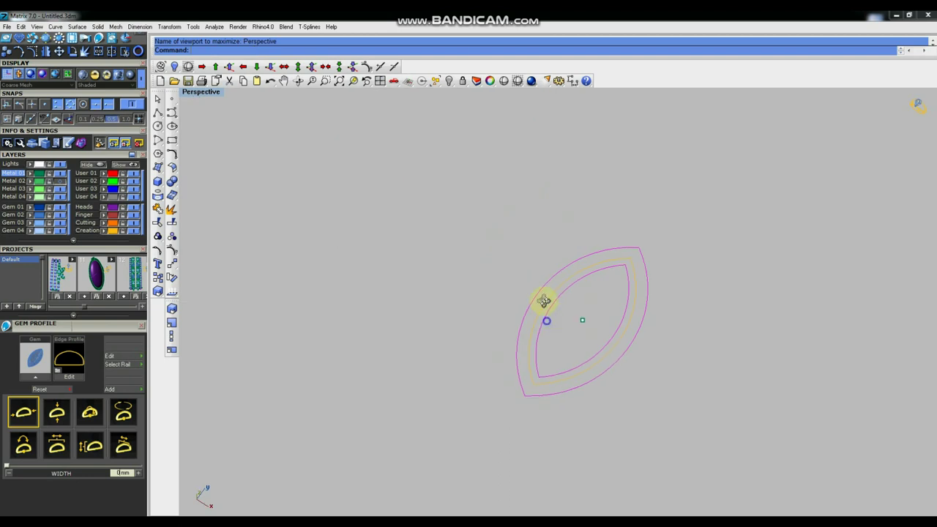
click(158, 182)
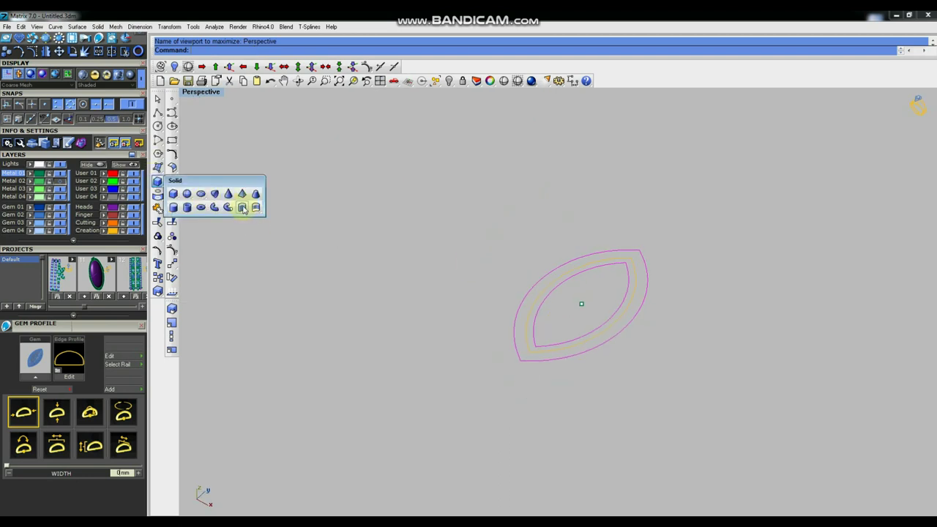
click(242, 208)
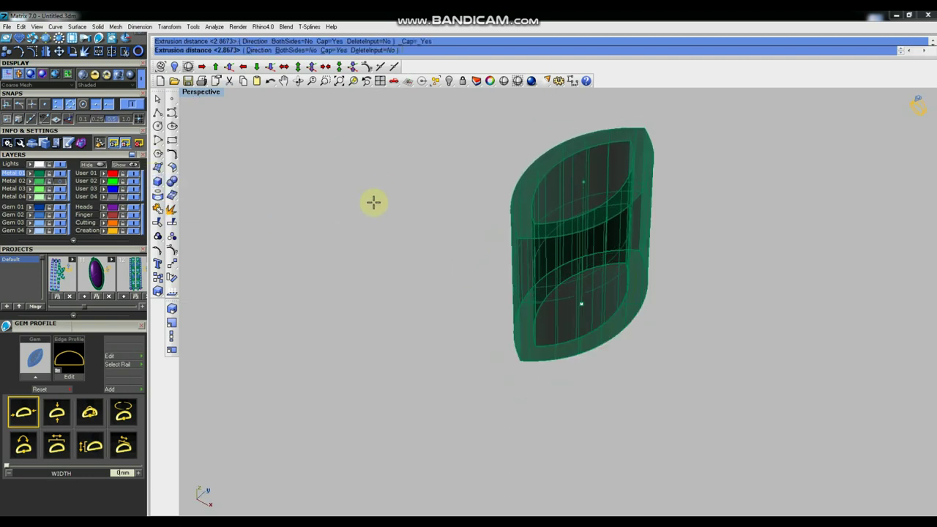
click(372, 210)
right_drag(419, 289, 555, 310)
key(ctrl+z)
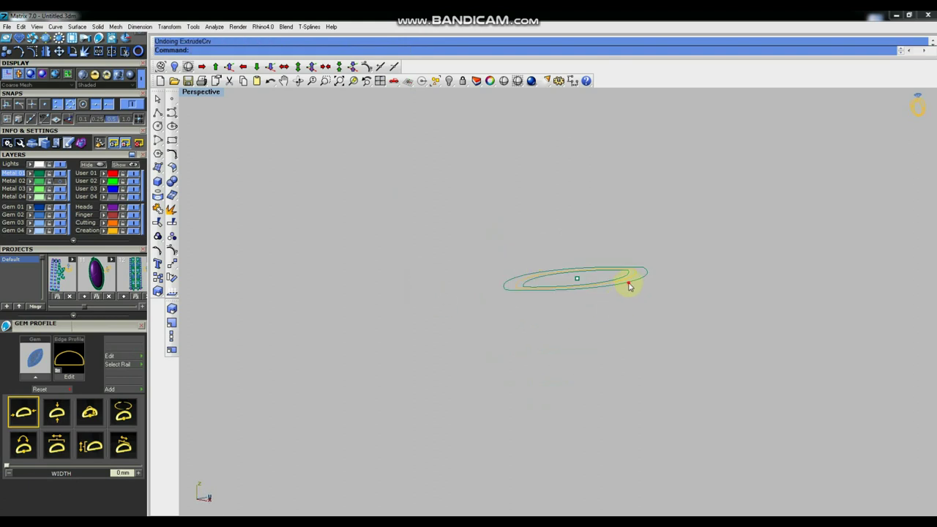
- Extrude the outer and inner marquise outlines 2 mm into a capped bezel wall
key(Return)
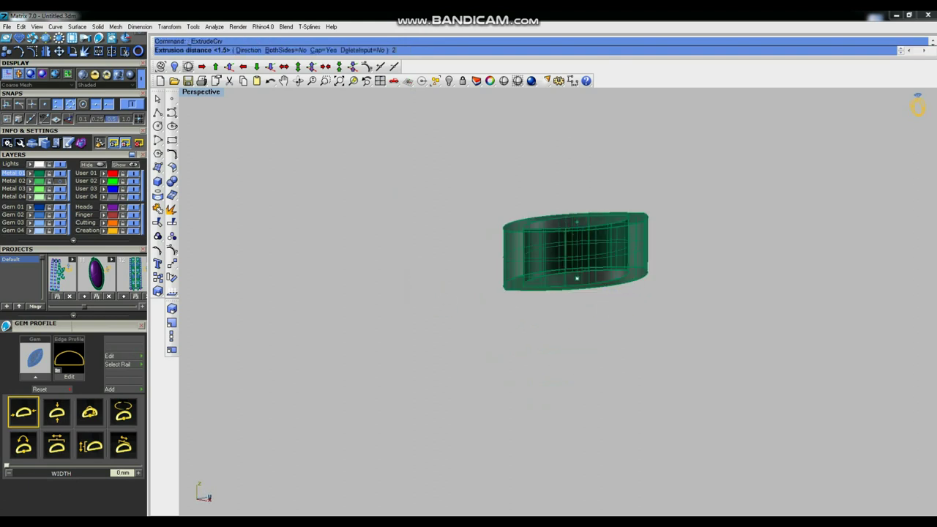
key(Return)
mouse_move(598, 314)
right_down()
mouse_move(585, 356)
mouse_move(625, 311)
mouse_move(571, 265)
mouse_move(619, 247)
mouse_move(657, 251)
right_up()
- Raise a copy of the original marquise gem outline inside the bezel wall along Z in 0.1 steps
scroll(626, 253, up, 5)
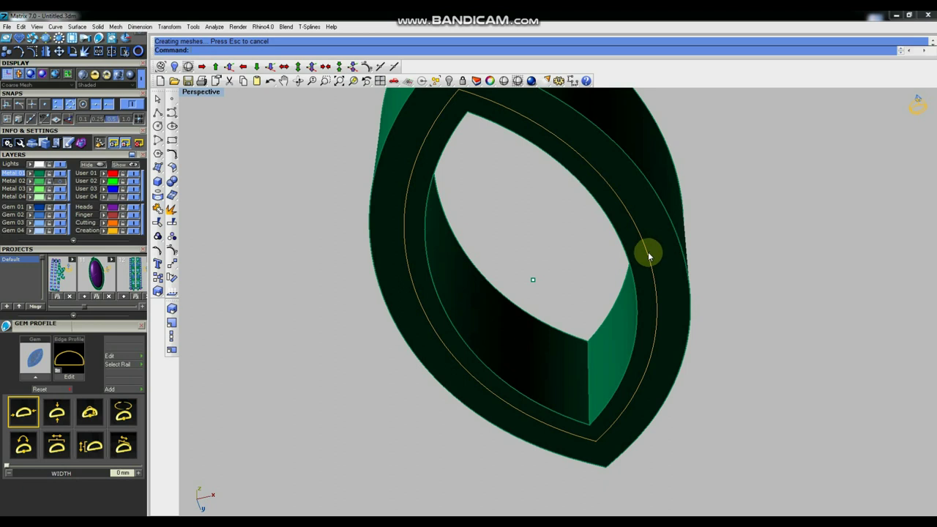
click(648, 255)
click(678, 277)
scroll(679, 262, down, 5)
right_drag(680, 262, 668, 293)
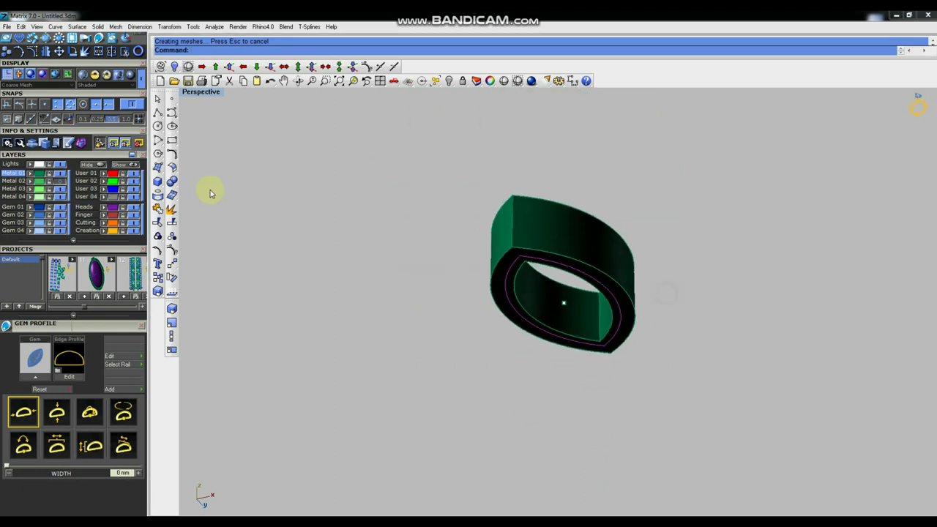
right_drag(517, 208, 506, 239)
click(231, 66)
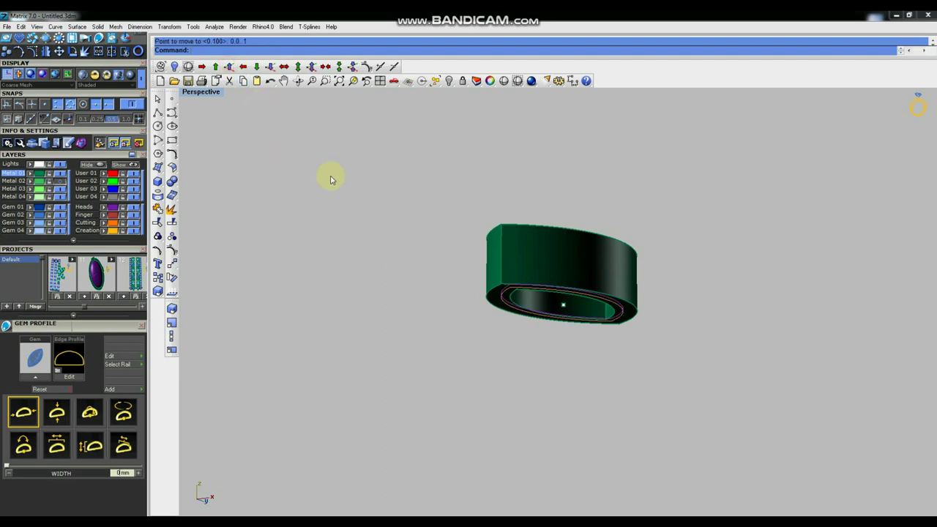
mouse_move(627, 262)
right_down()
mouse_move(607, 293)
mouse_move(636, 271)
right_up()
- Extrude the raised marquise outline upward past the bezel's upper edge as a solid cutter
click(157, 182)
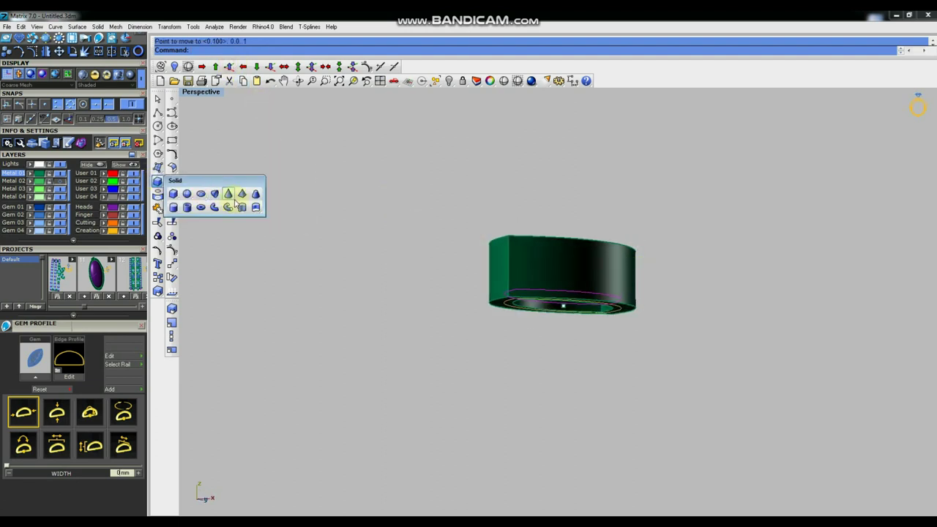
click(240, 208)
mouse_move(646, 330)
right_down()
mouse_move(648, 310)
mouse_move(639, 335)
right_up()
- Subtract the marquise cutter from the bezel with Boolean Difference to form the gem seat, and delete the cutter
click(592, 273)
click(173, 182)
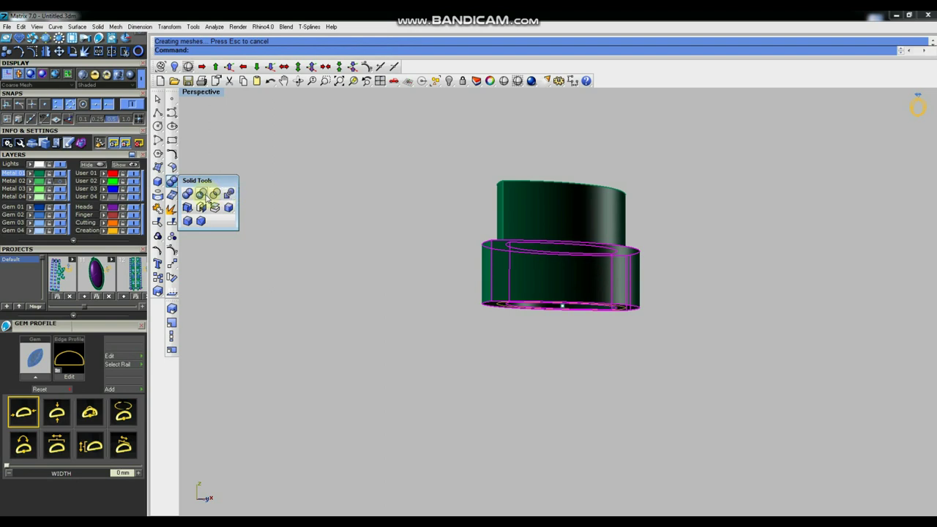
click(204, 197)
click(551, 216)
right_click(543, 210)
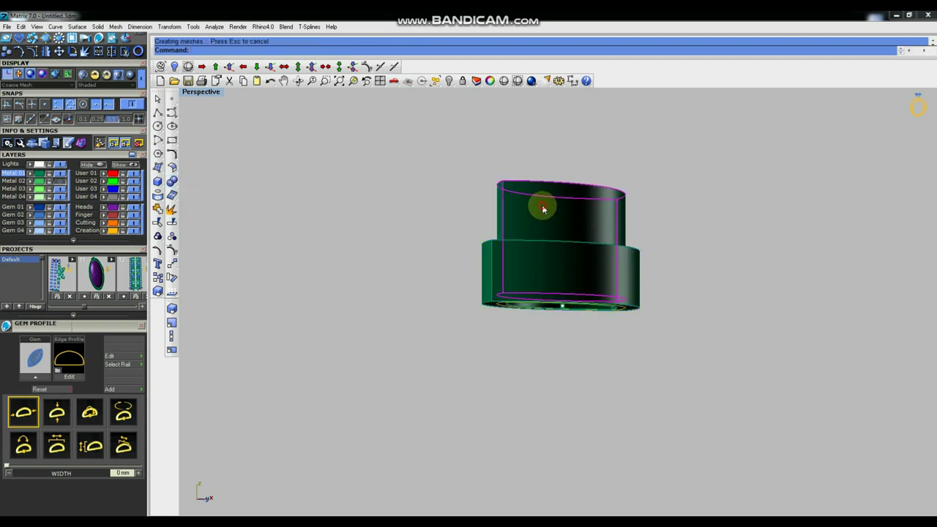
key(Delete)
- Draw a line across the bezel's flat rim at one pointed tip, from the outer corner to the inner corner
right_drag(539, 204, 676, 355)
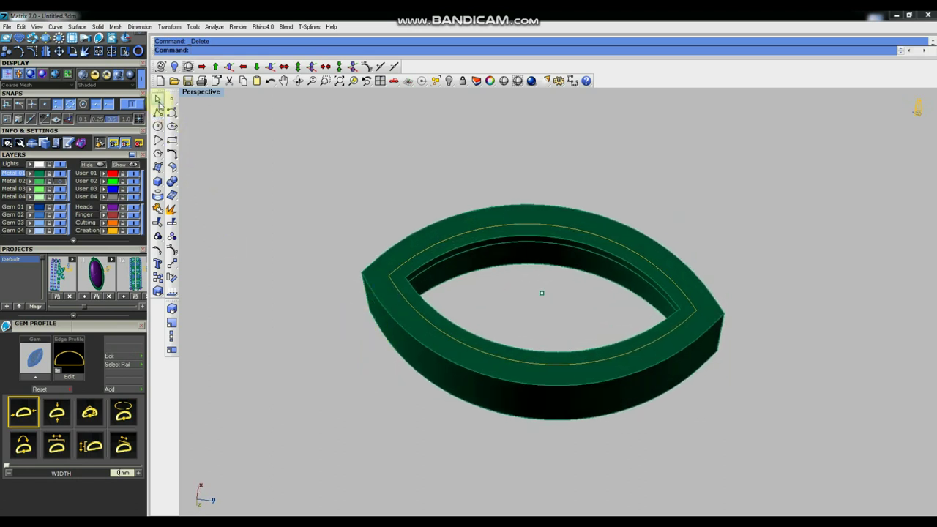
click(157, 114)
scroll(402, 308, up, 3)
click(292, 212)
click(417, 226)
right_click(414, 227)
click(381, 222)
click(437, 249)
- Rebuild the line across the bezel's flat rim as a degree 2 curve, replacing the original
scroll(445, 274, down, 4)
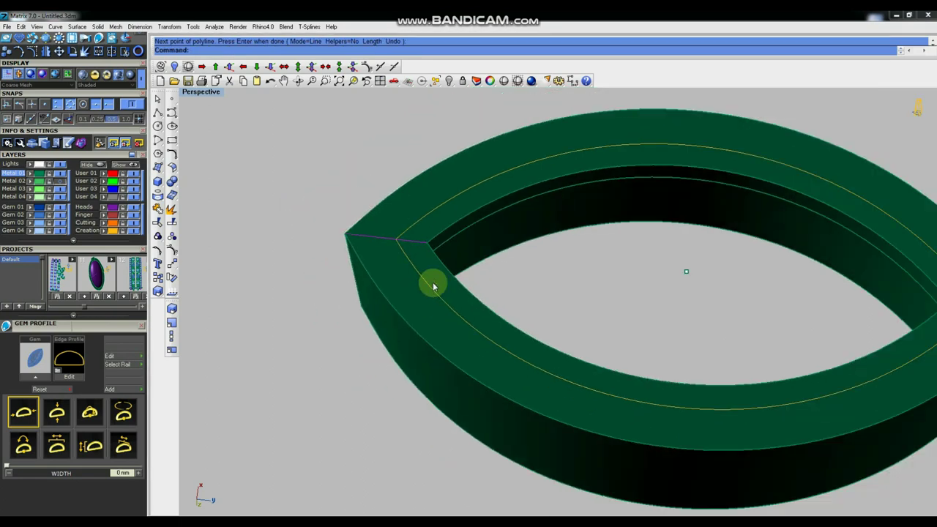
click(172, 153)
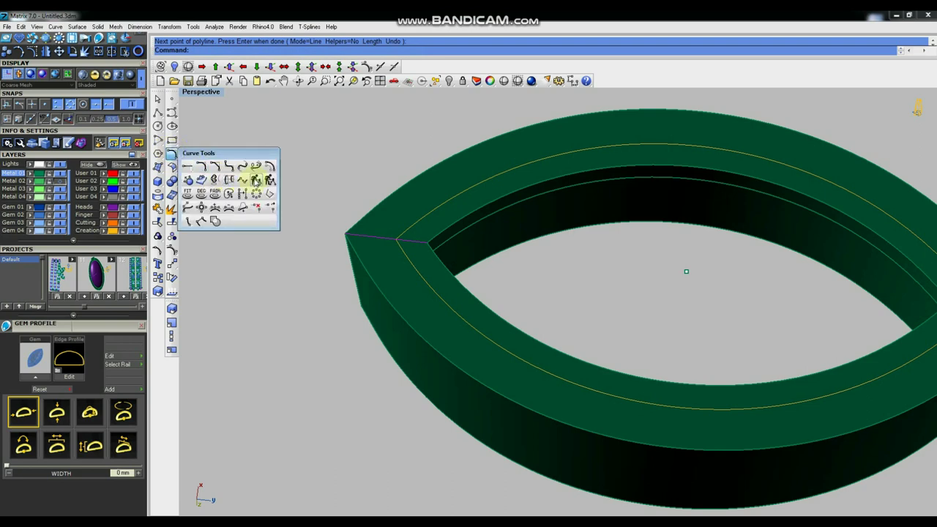
click(255, 179)
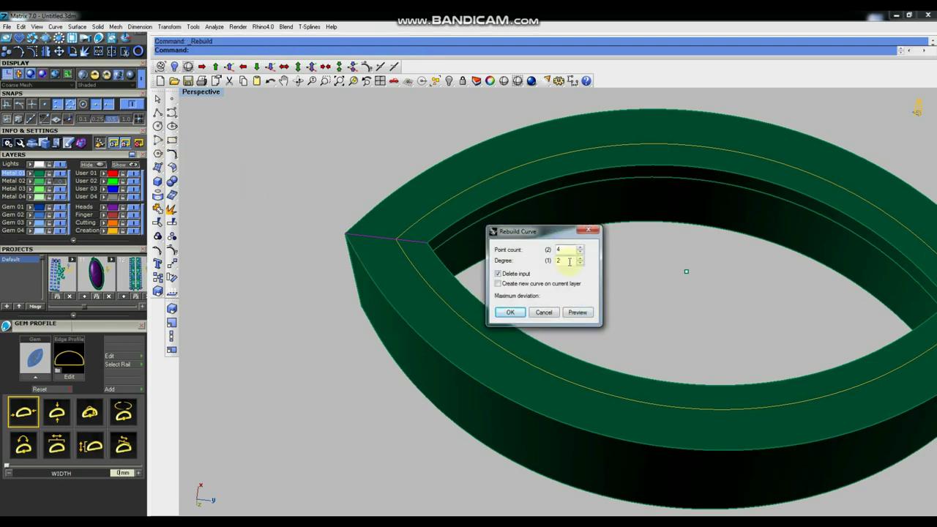
click(573, 313)
click(505, 312)
- Move the rebuilt line's middle control point along Z in 0.1 steps to arch the line outward from the rim
key(F10)
drag(371, 190, 407, 267)
scroll(468, 281, down, 6)
right_drag(516, 288, 506, 241)
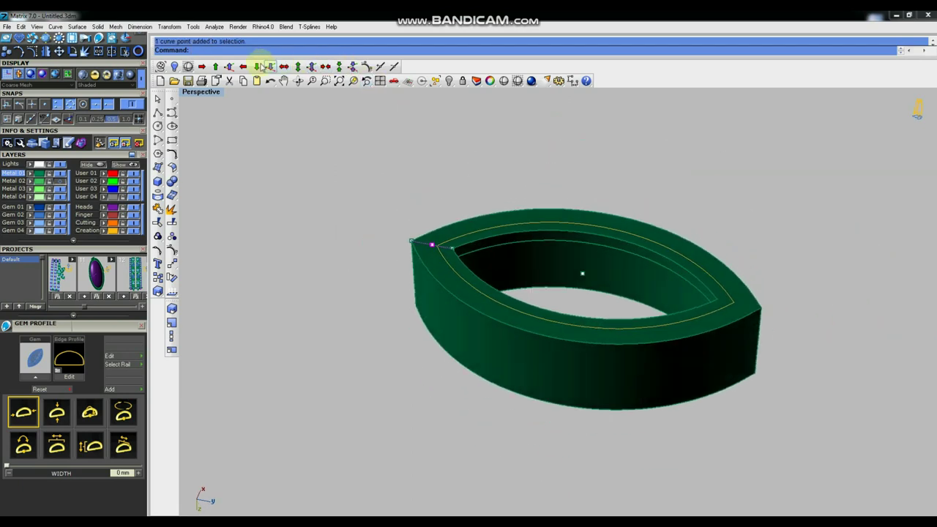
click(231, 67)
scroll(447, 225, up, 4)
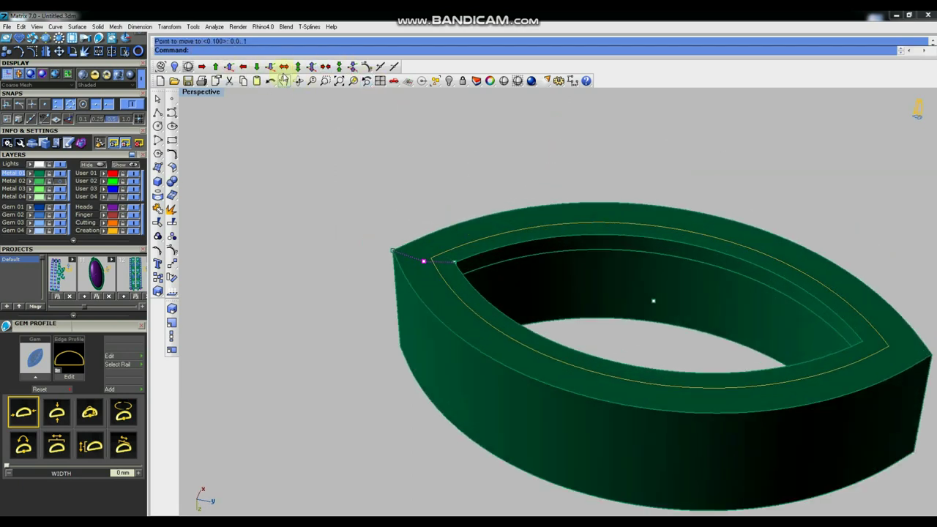
right_click(332, 159)
right_click(401, 214)
right_click(402, 214)
right_drag(521, 307, 439, 262)
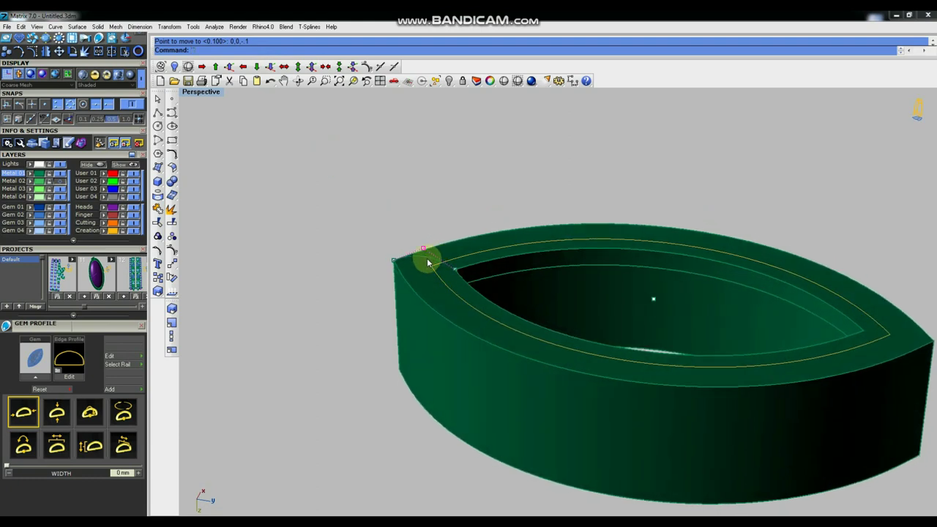
key(Escape)
key(Escape)
- Mirror the arched line about the origin to the bezel's opposite pointed tip, keeping the original
scroll(289, 226, down, 3)
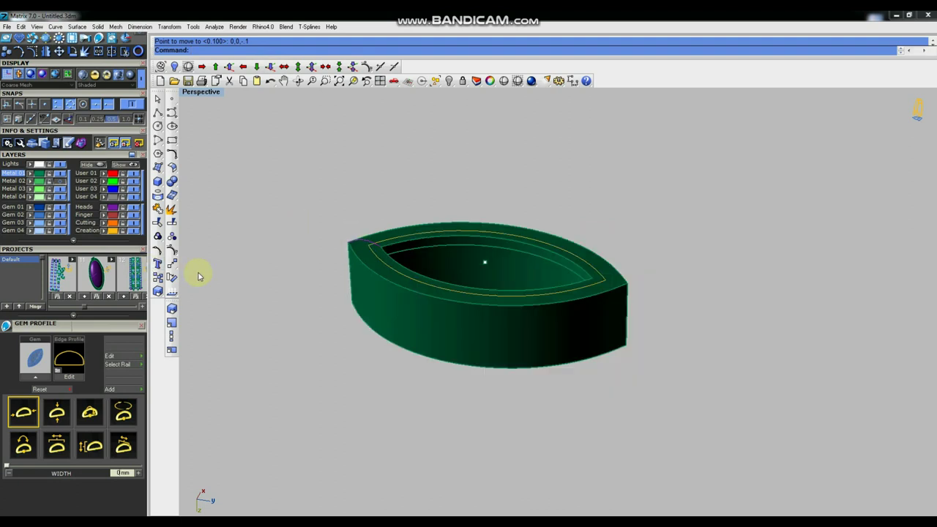
click(174, 264)
click(256, 280)
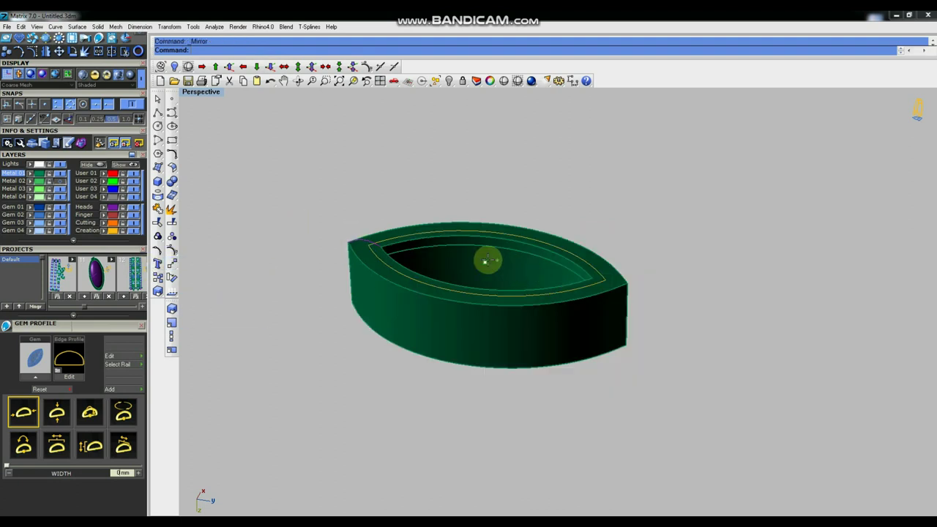
click(486, 262)
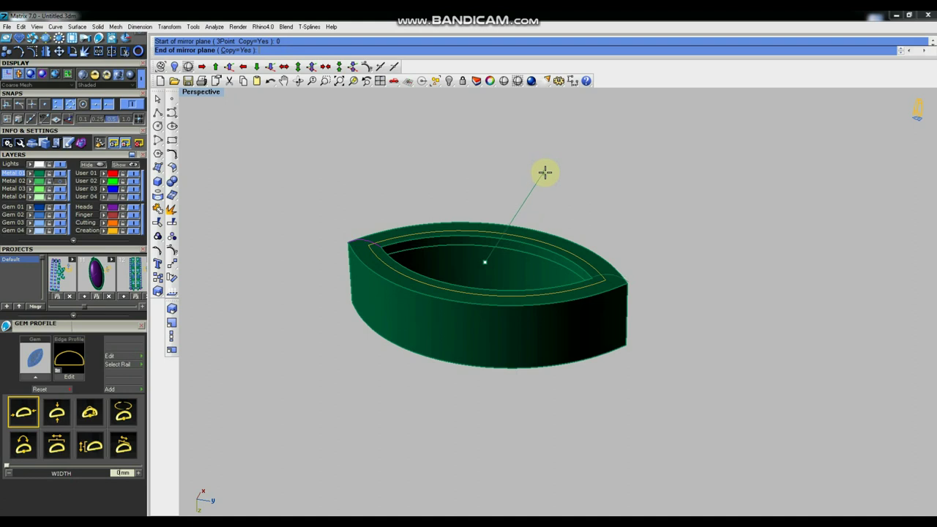
- Explode the inner and outer marquise curves along the rim into separate segments
click(604, 280)
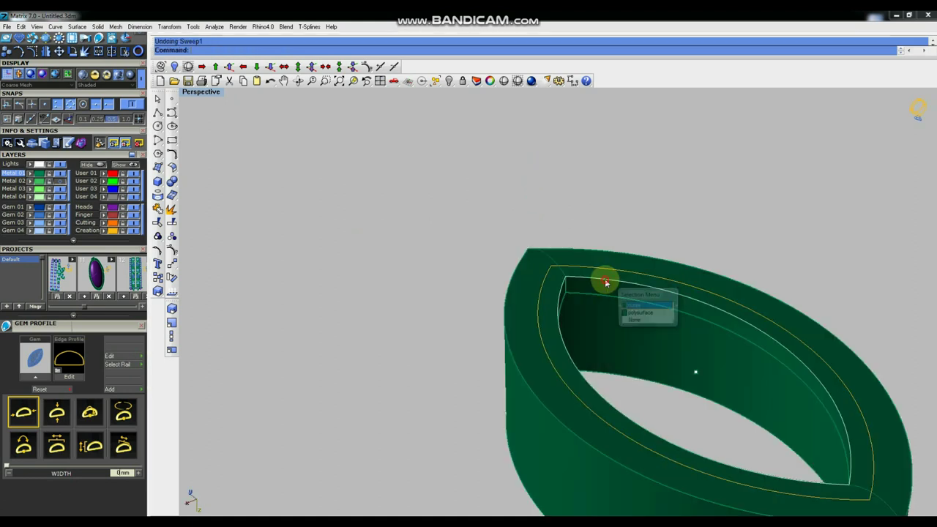
click(639, 307)
shift+click(606, 255)
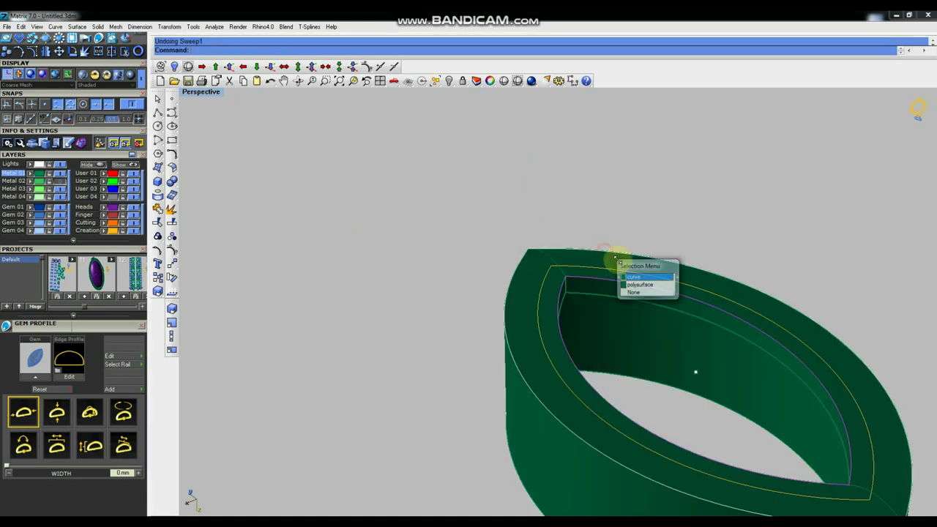
click(632, 276)
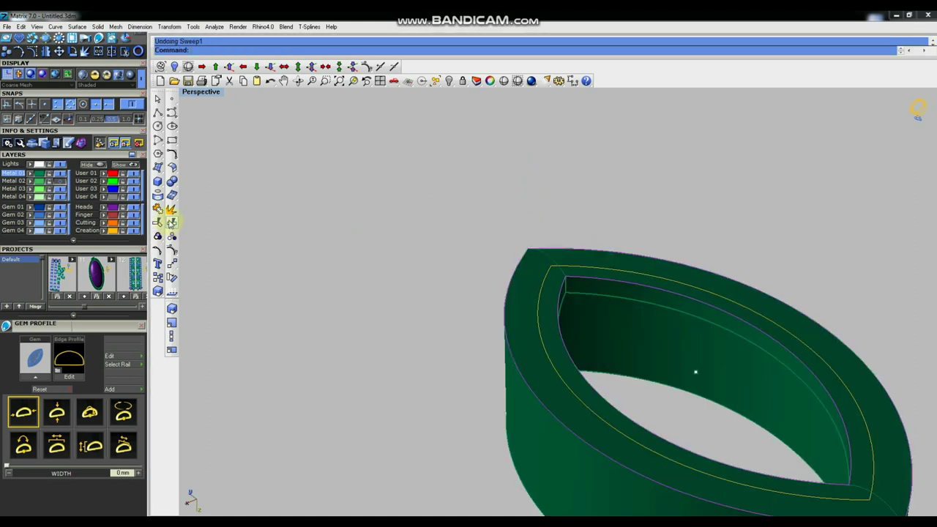
click(171, 208)
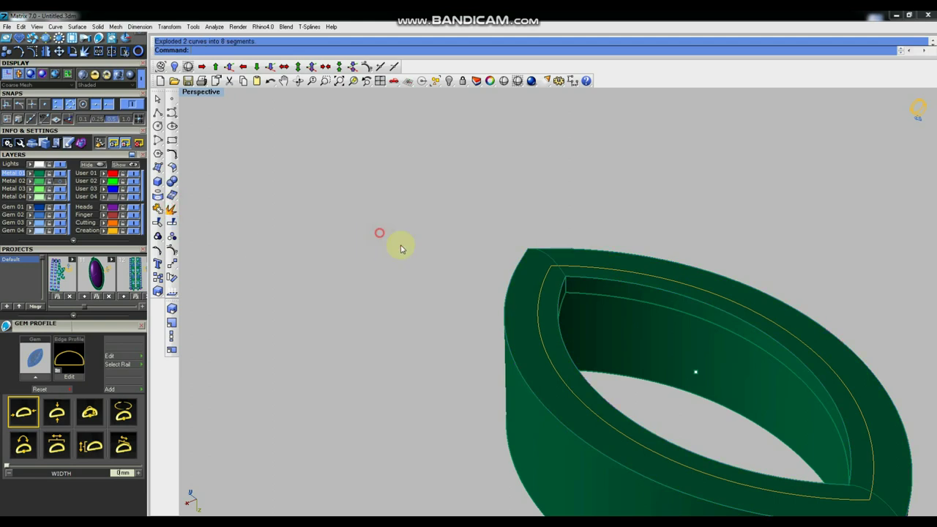
- Join the two outer rim segments along one long side, from tip to tip, into one open curve
click(663, 261)
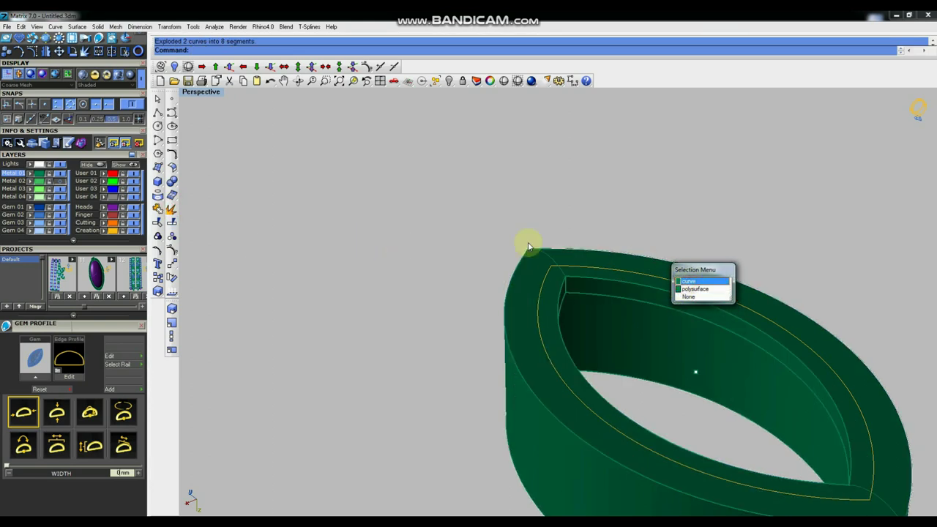
click(703, 281)
scroll(527, 240, down, 6)
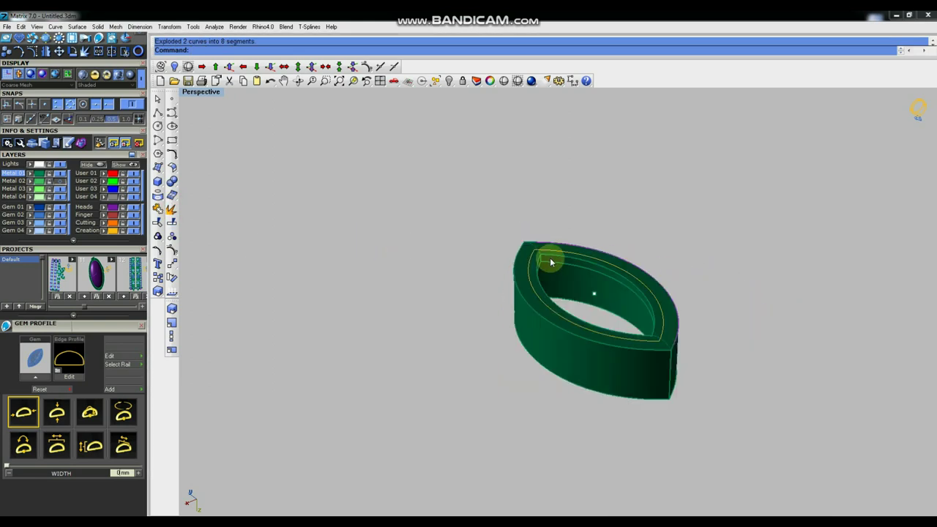
scroll(663, 362, up, 5)
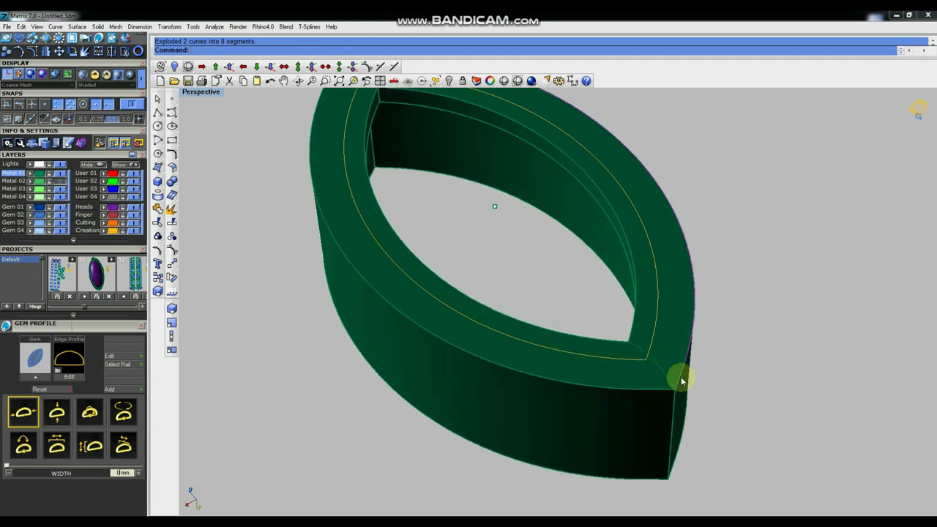
click(681, 381)
click(707, 401)
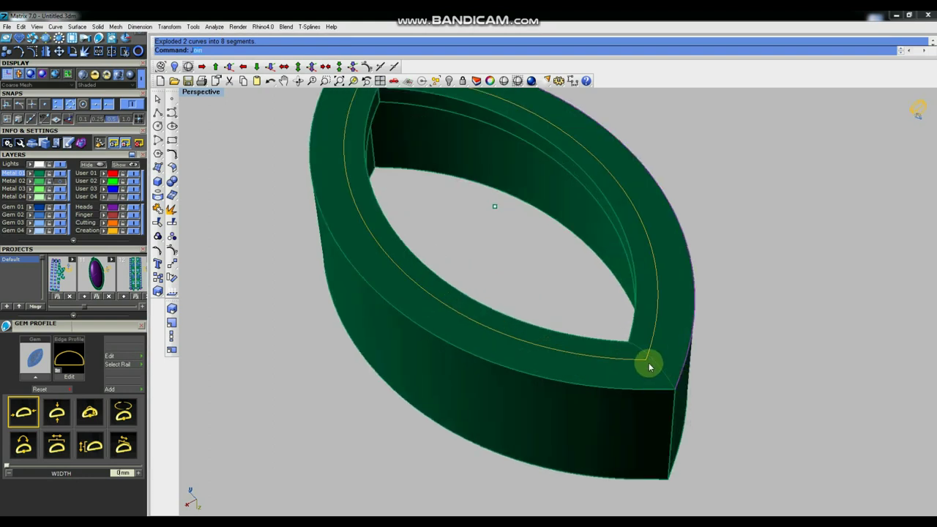
key(Return)
scroll(649, 366, down, 3)
scroll(550, 266, up, 5)
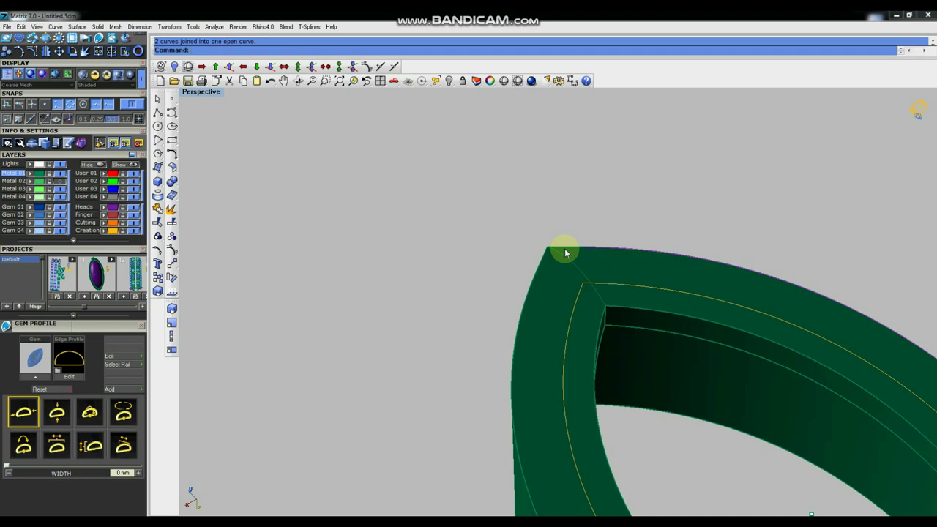
click(565, 250)
click(597, 274)
- Join the two inner rim segments along the same long side into one open curve
scroll(565, 258, down, 2)
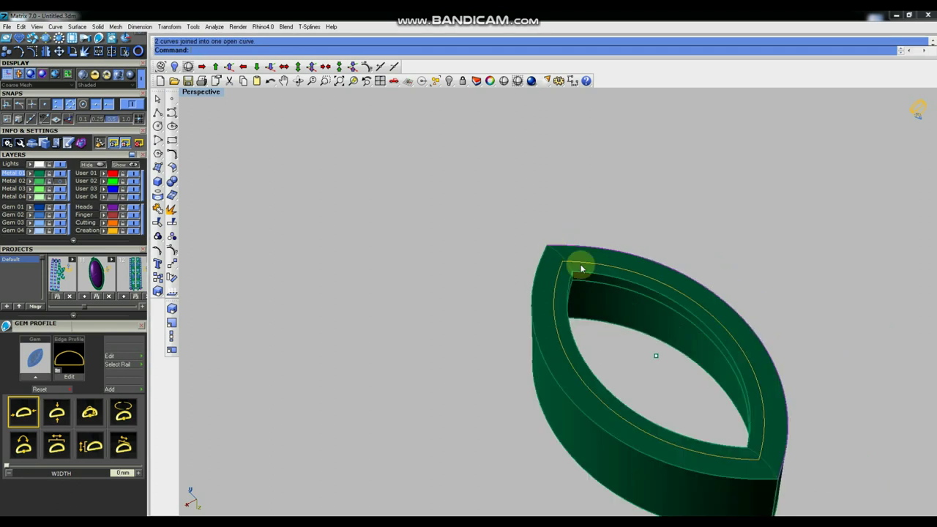
click(616, 280)
click(650, 304)
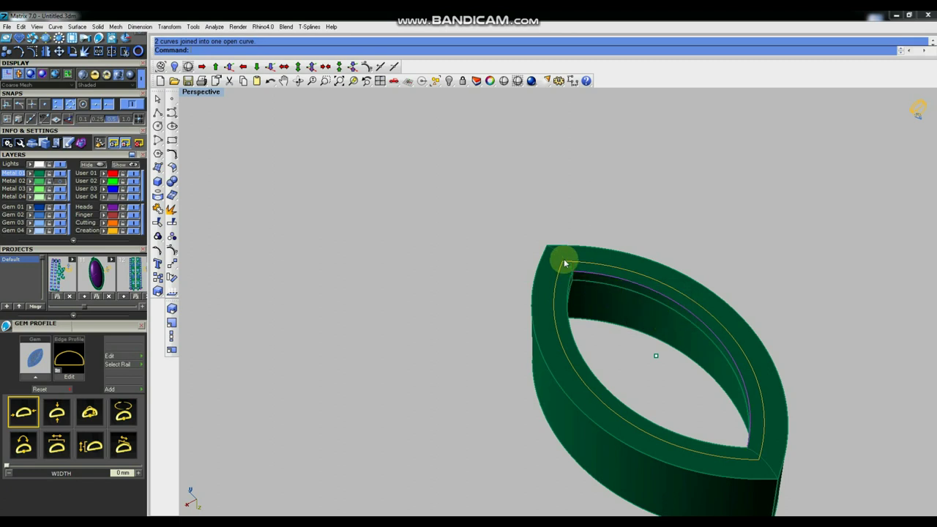
- Build a domed surface over that half of the rim with a curve network from the joined edges and both arched lines, matching edges by position
click(587, 248)
click(622, 272)
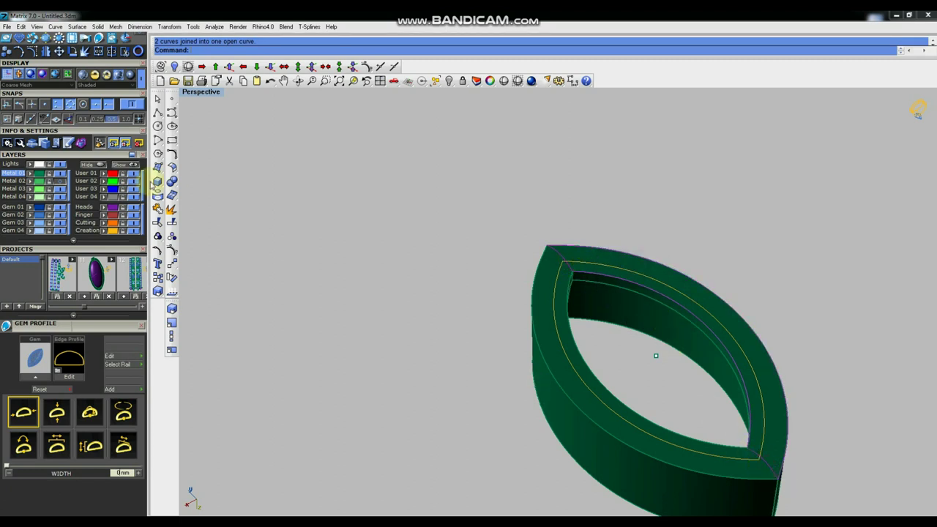
click(157, 167)
click(187, 193)
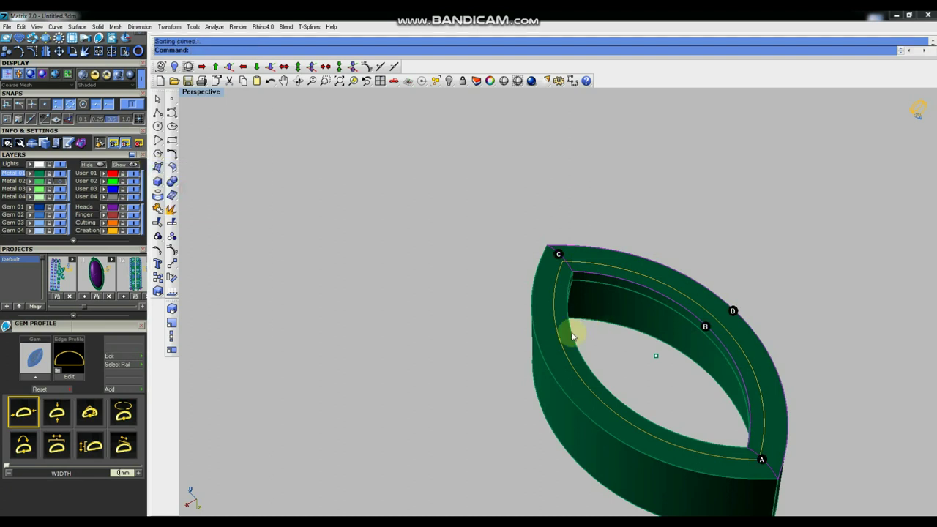
click(357, 336)
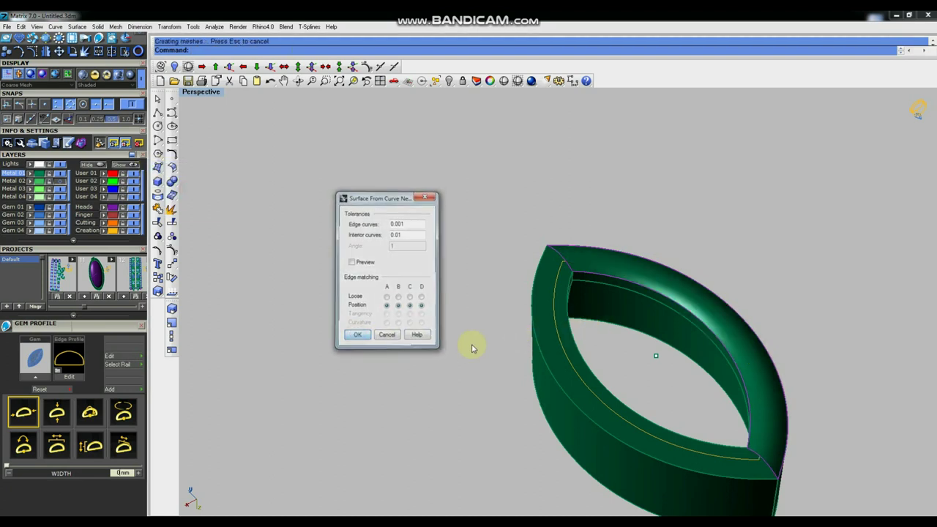
- Mirror the domed rim surface about the origin onto the other long side of the bezel
right_drag(707, 352, 656, 268)
click(174, 263)
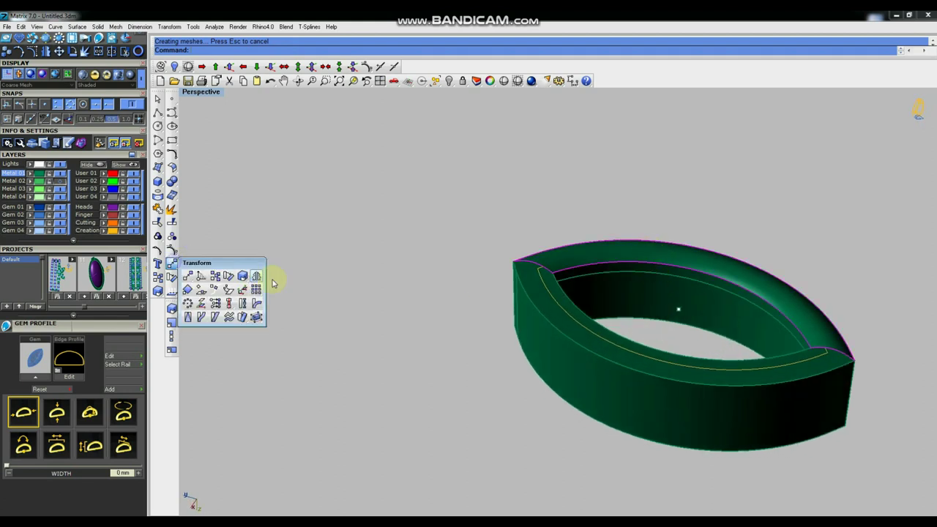
click(257, 275)
text(0)
key(Return)
click(339, 226)
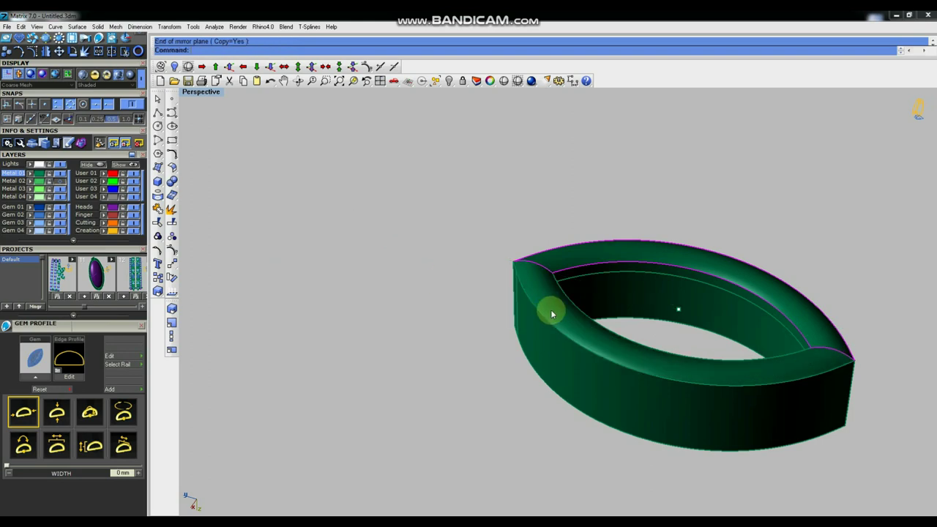
- Group the two domed rim surfaces with the bezel body
key(Return)
click(592, 385)
key(Return)
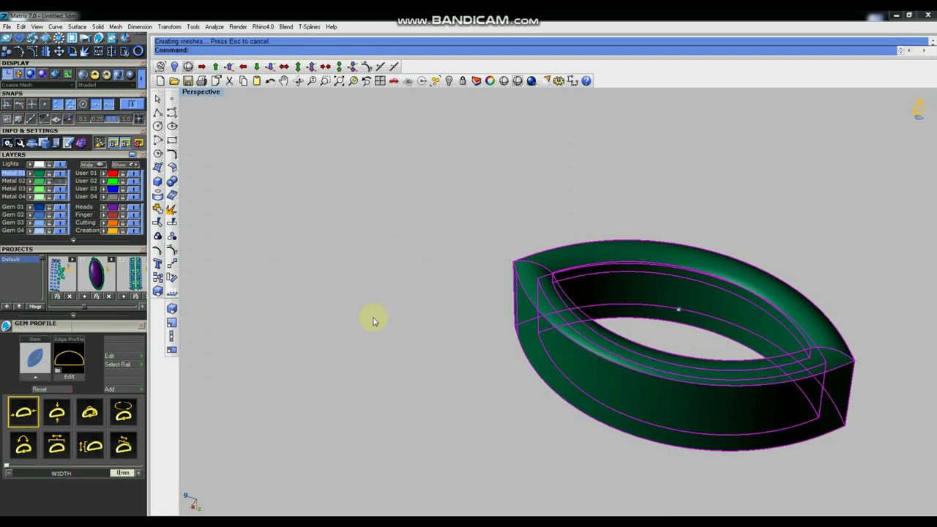
click(158, 235)
click(412, 324)
- In the Top view, draw a horizontal line centred on the origin and extending past both sides of the bezel
right_drag(638, 427, 674, 384)
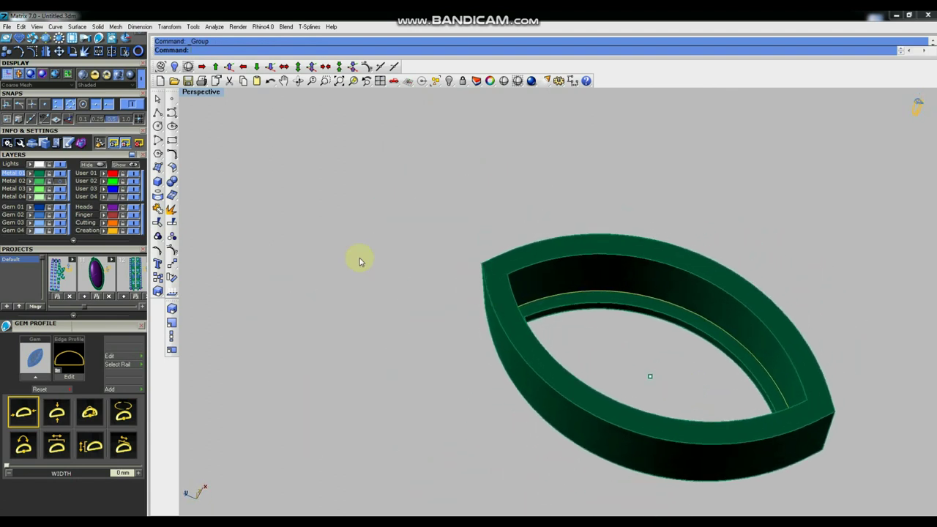
key(ctrl+F1)
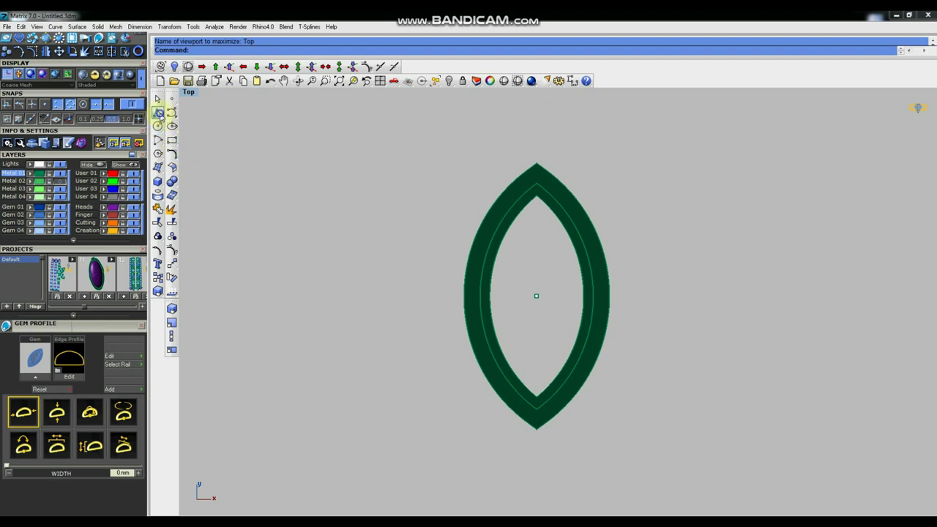
click(160, 114)
click(200, 127)
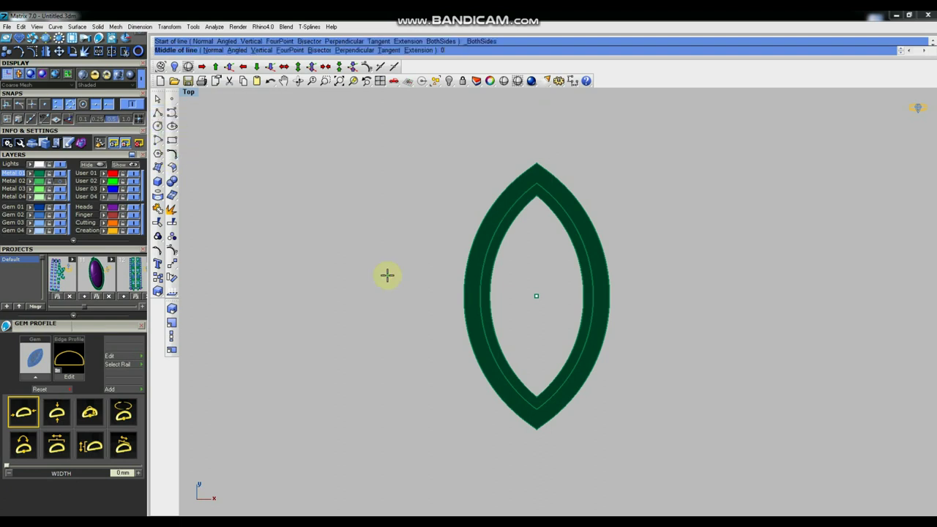
text(0)
key(Return)
click(341, 288)
- Offset the horizontal line to both sides and delete the original centre line
drag(414, 259, 396, 318)
text(O)
key(Return)
text(b)
key(Return)
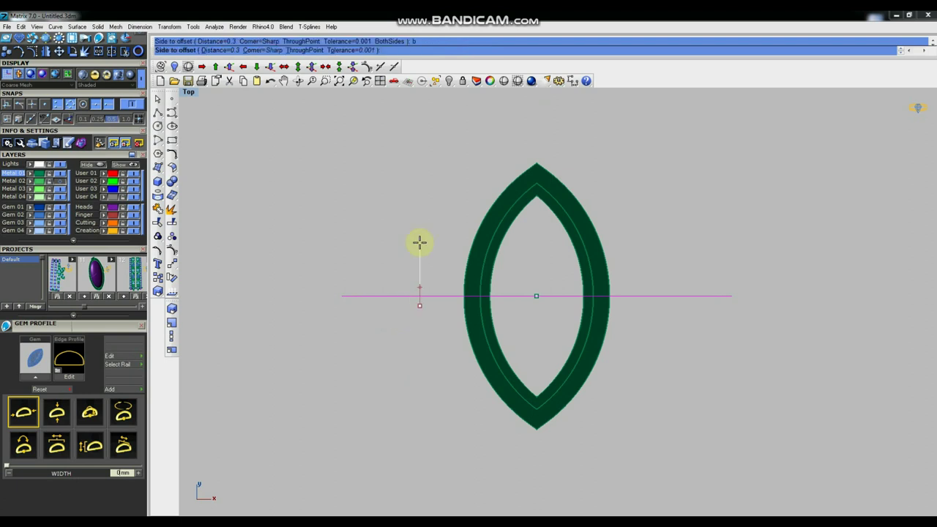
click(420, 242)
key(Delete)
drag(418, 247, 409, 322)
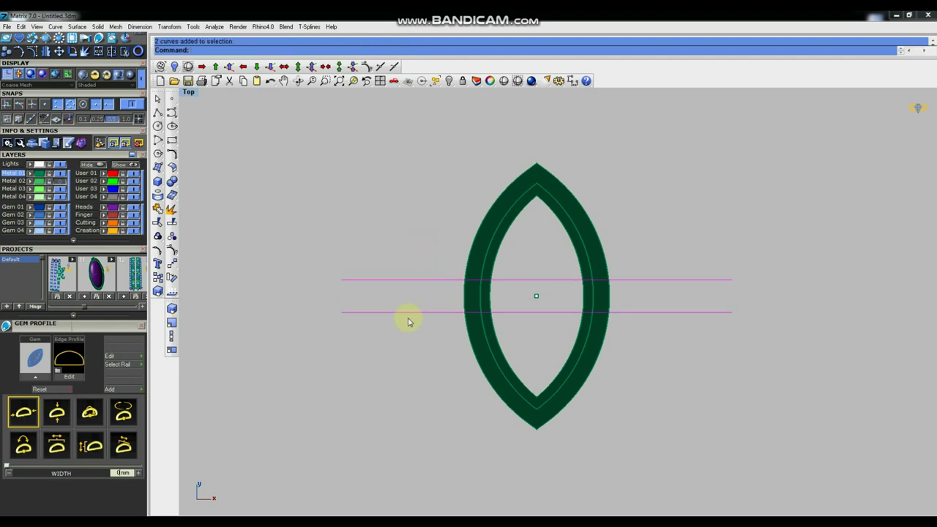
- Duplicate the inner and outer top rim edges on both long sides of the bezel as curves
key(ctrl+F4)
right_drag(787, 350, 802, 315)
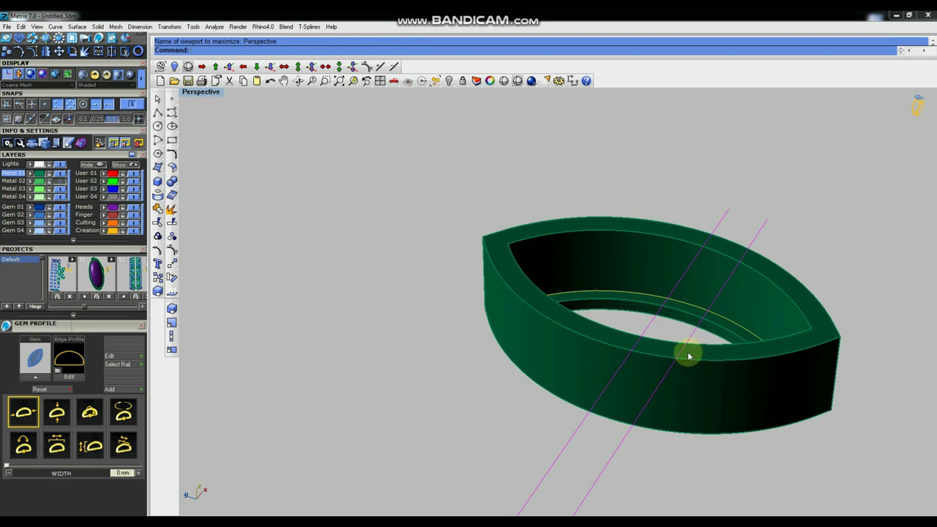
right_drag(767, 370, 592, 345)
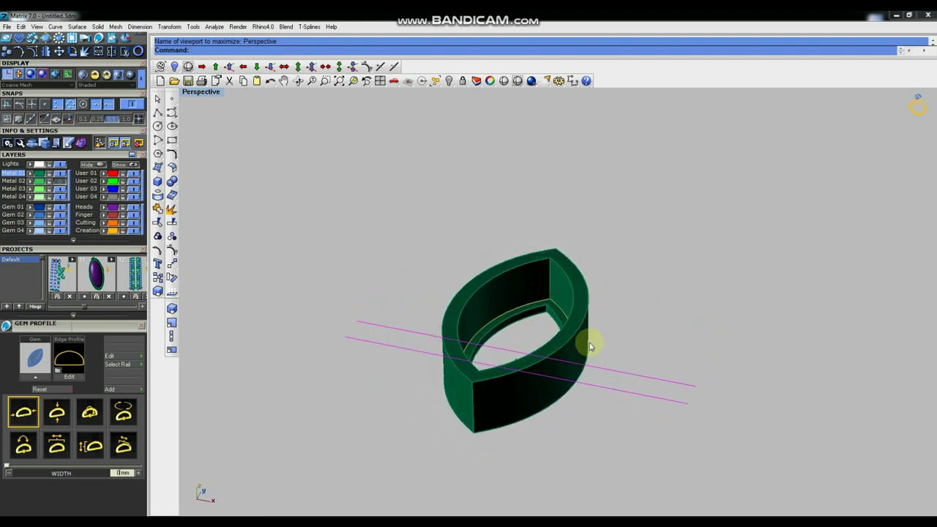
click(690, 317)
text(DupBorder)
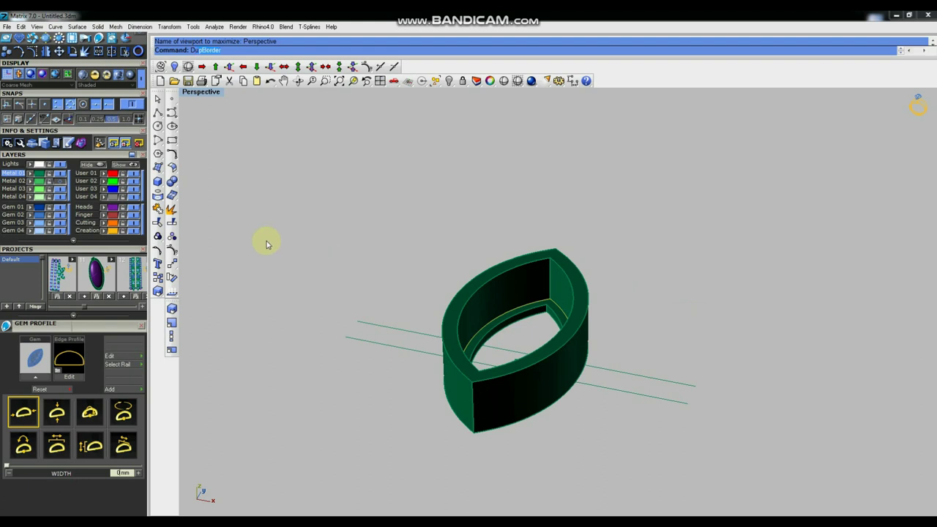
click(212, 65)
scroll(501, 308, up, 6)
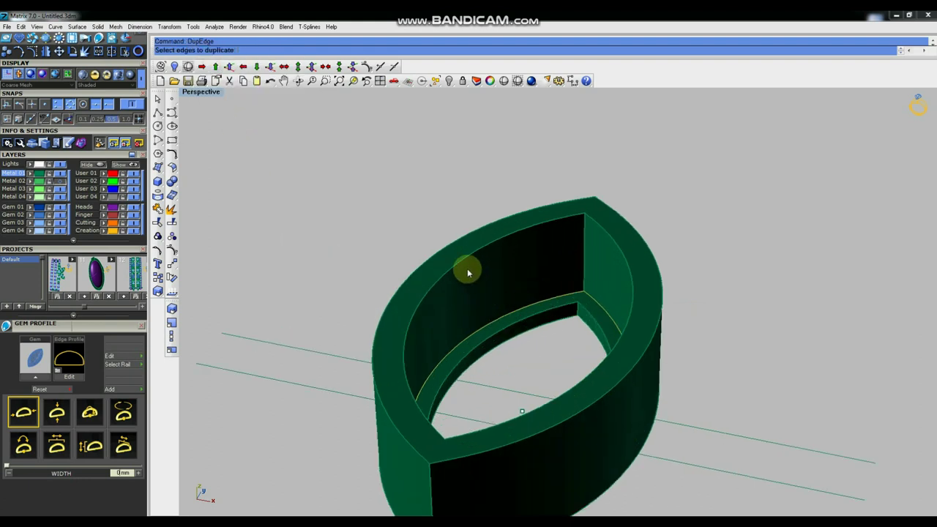
click(462, 265)
click(463, 243)
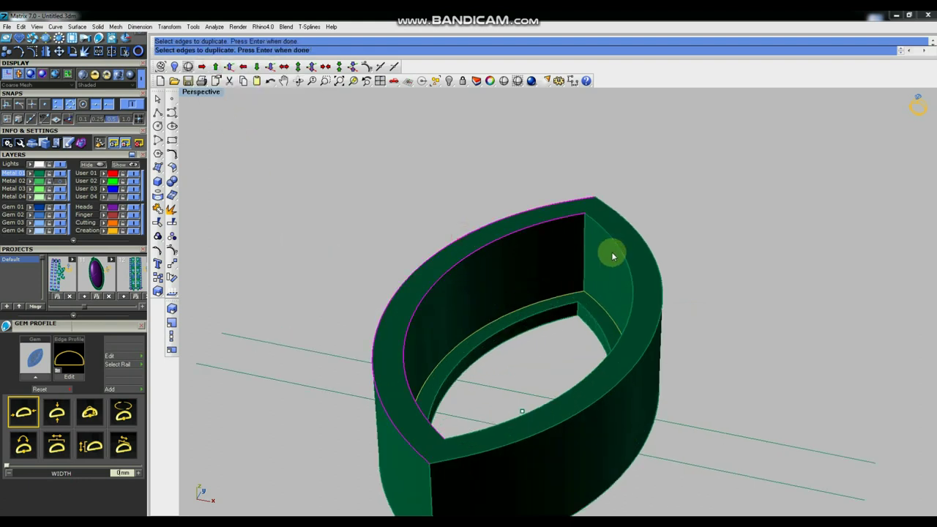
key(Return)
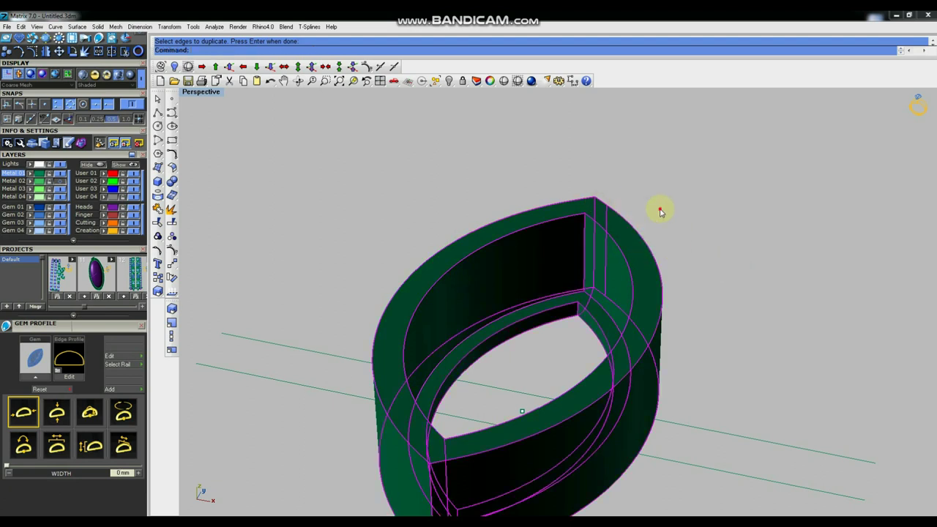
key(Return)
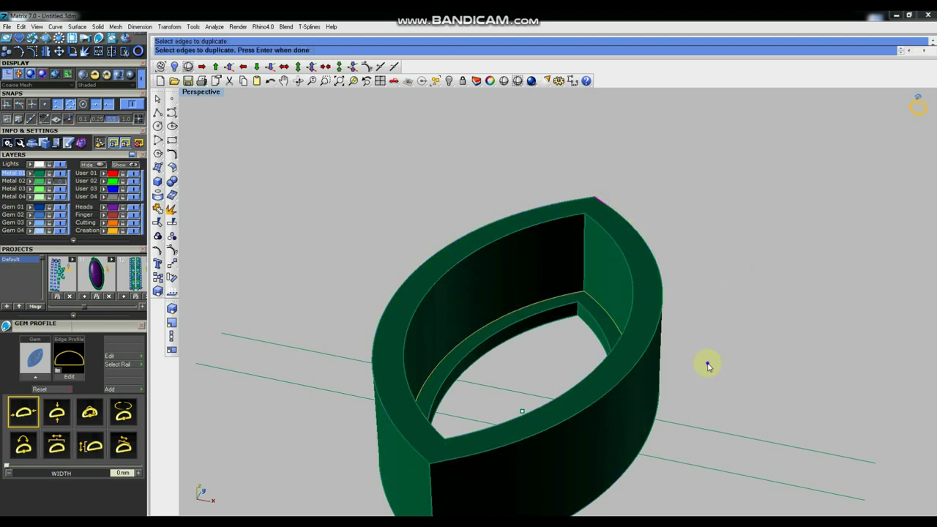
key(Return)
- Select the four duplicated rim edge curves, choosing the curve instead of the bezel group each time
click(668, 291)
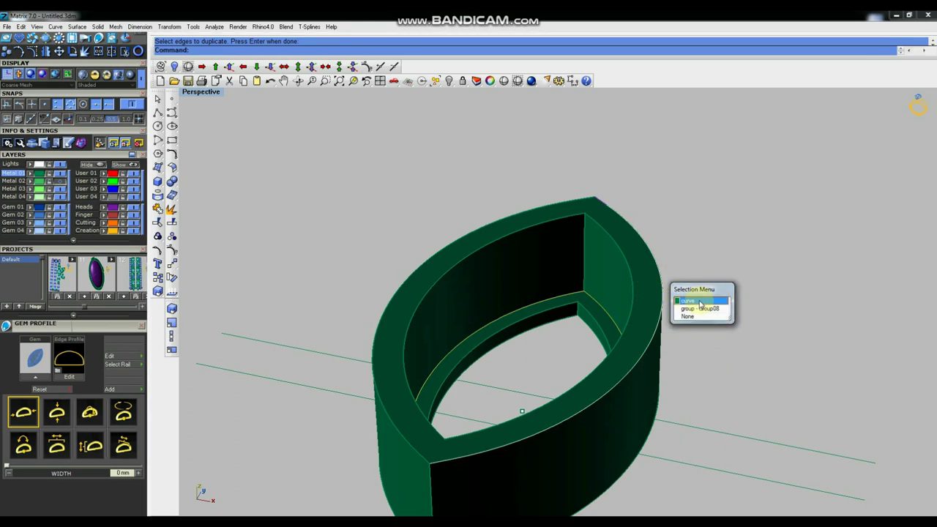
click(602, 311)
shift+click(604, 232)
click(627, 254)
shift+click(577, 216)
click(602, 238)
shift+click(581, 200)
click(606, 222)
scroll(610, 224, down, 5)
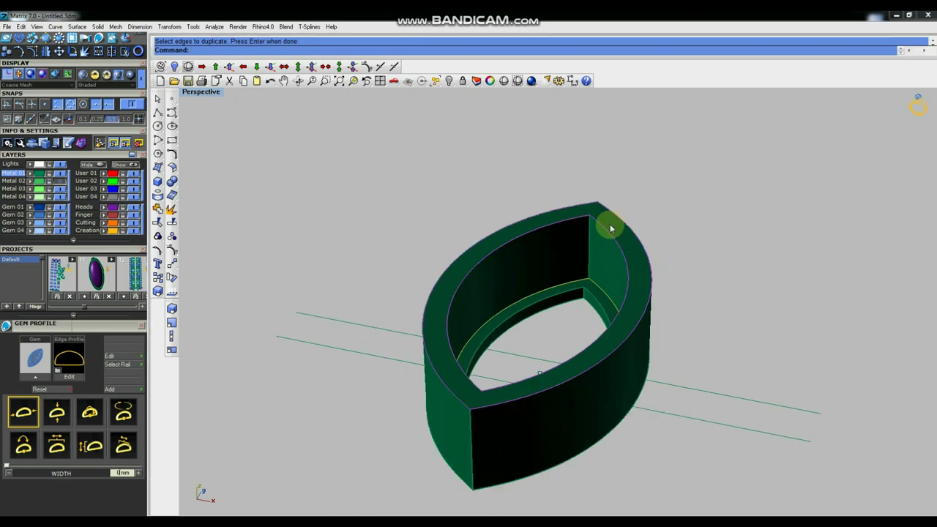
key(Return)
- In the Front view, move the two offset lines vertically up to the height of the bezel's top rim
scroll(583, 237, up, 6)
scroll(584, 236, down, 6)
right_drag(637, 260, 632, 294)
key(F1)
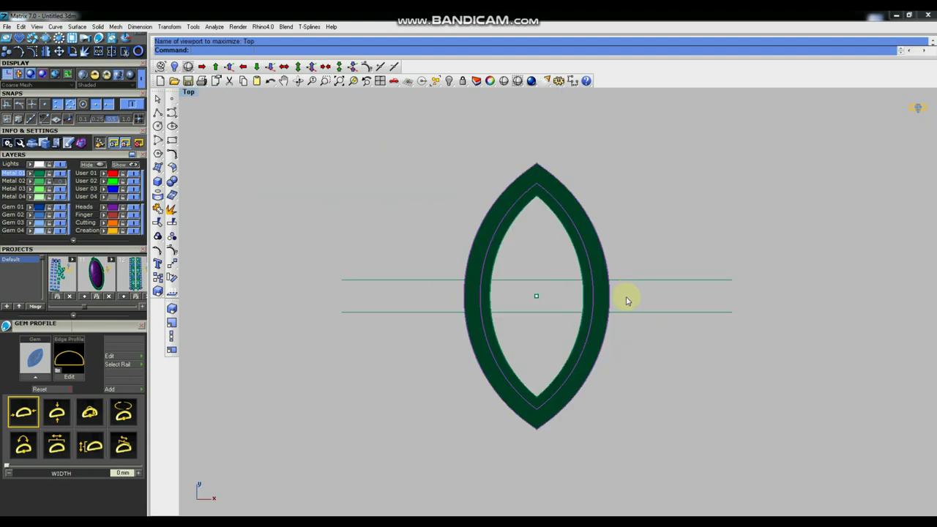
key(ctrl+F2)
drag(685, 317, 411, 357)
click(173, 264)
click(412, 323)
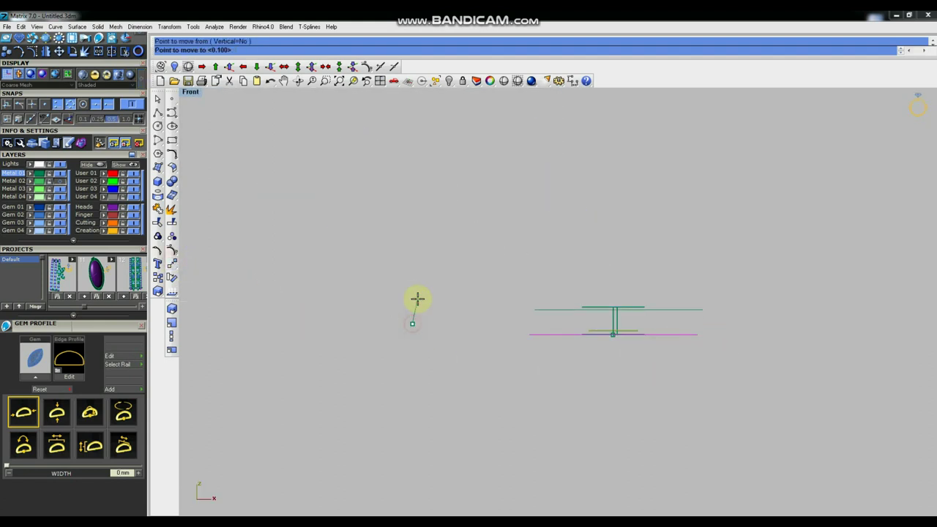
text(1)
key(Return)
click(420, 301)
- Hide the bezel group so only the rim curves, the two lines and the gem outlines show in Perspective
key(ctrl+F4)
right_drag(607, 375, 614, 341)
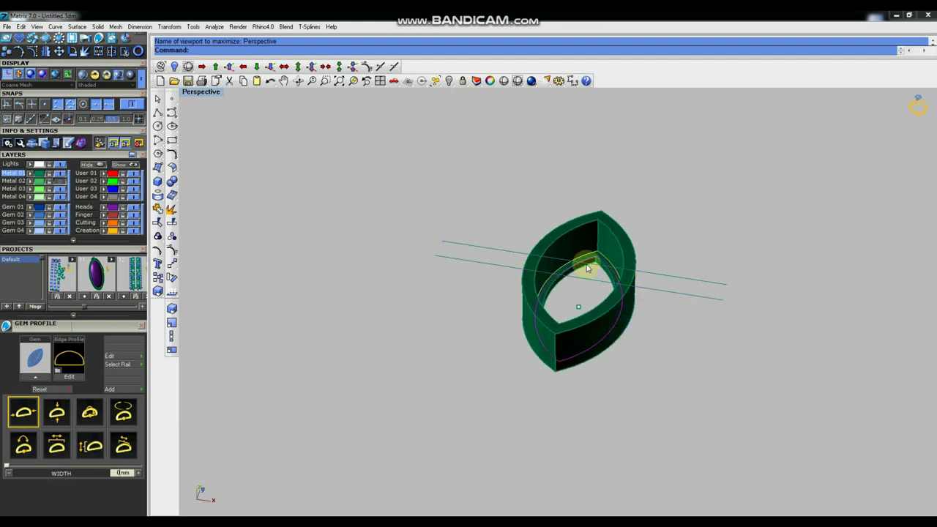
scroll(607, 247, up, 3)
click(607, 248)
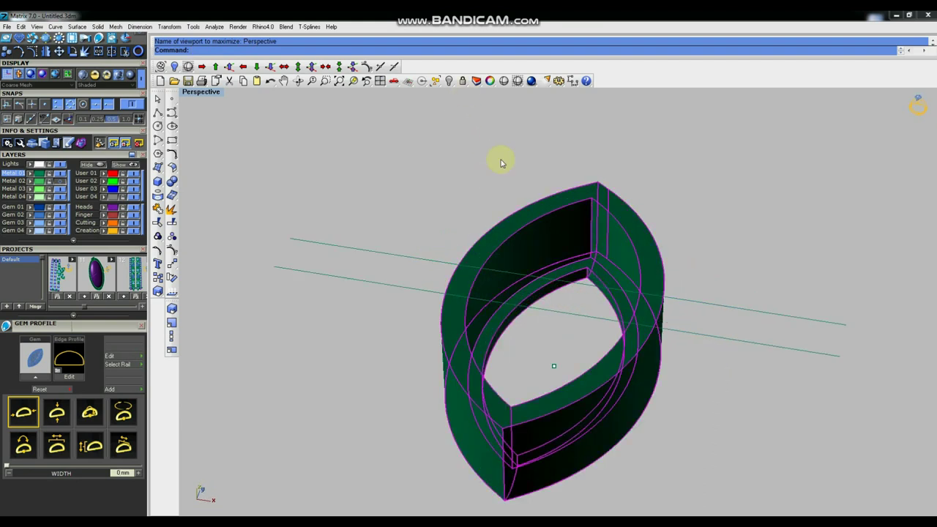
click(451, 80)
- Trim the duplicated rim curves with the two lines, keeping only the short segments between the lines on each side
right_drag(602, 266, 606, 244)
drag(694, 202, 623, 230)
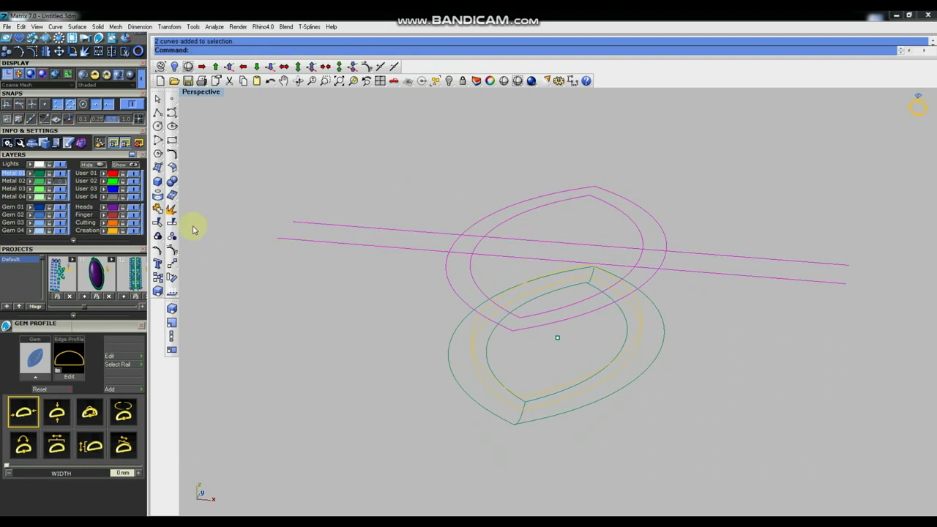
click(158, 221)
drag(545, 222, 473, 184)
drag(484, 270, 429, 285)
drag(654, 215, 625, 222)
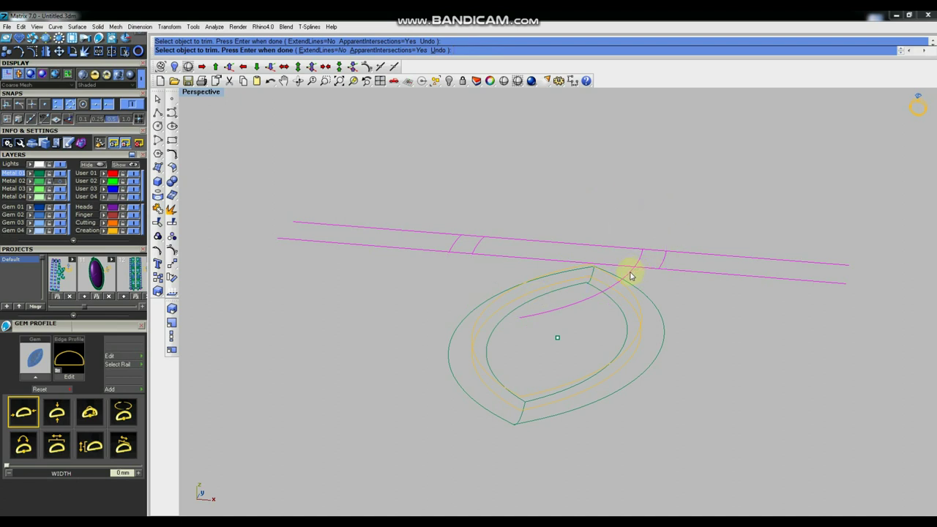
click(555, 310)
key(Return)
- Delete the two straight cutting lines
key(Delete)
drag(748, 224, 727, 298)
key(Delete)
- Loft each pair of short rim segments into a small patch with the Normal style and no simplification
drag(534, 236, 448, 249)
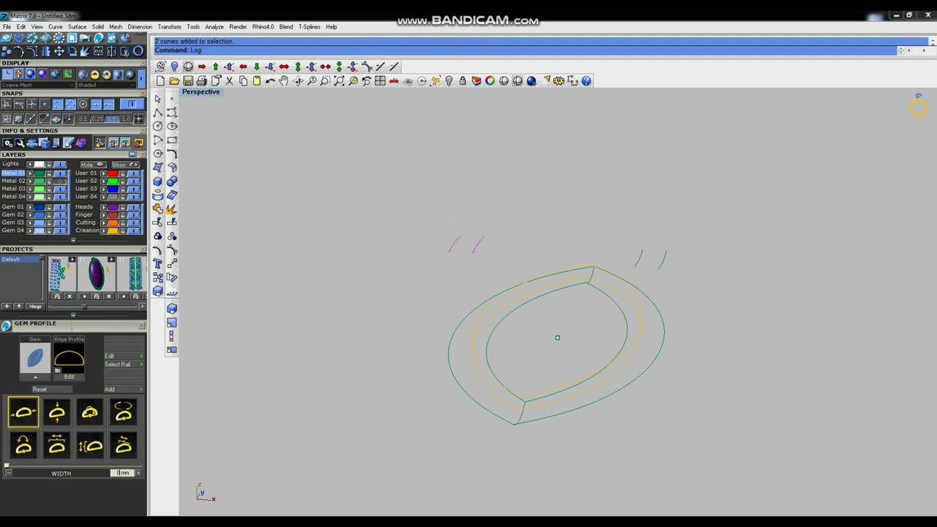
text(Loft)
key(Return)
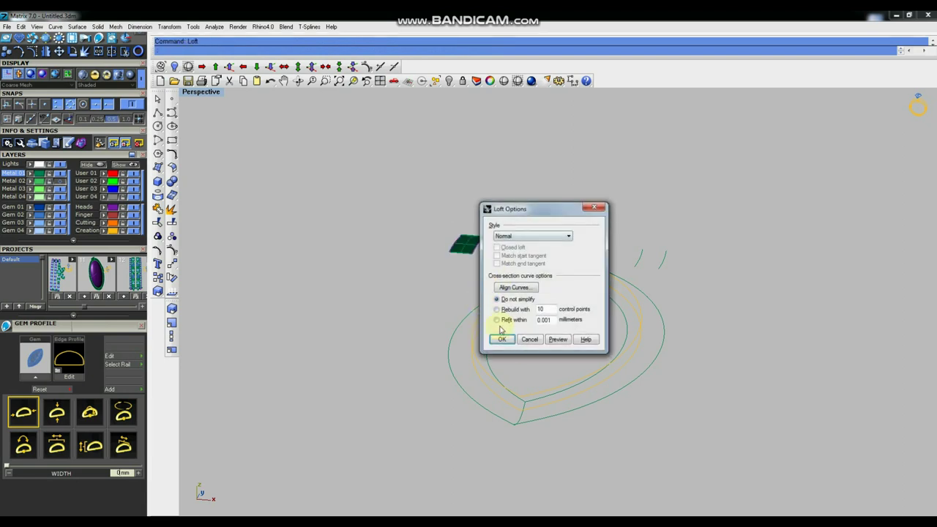
click(501, 339)
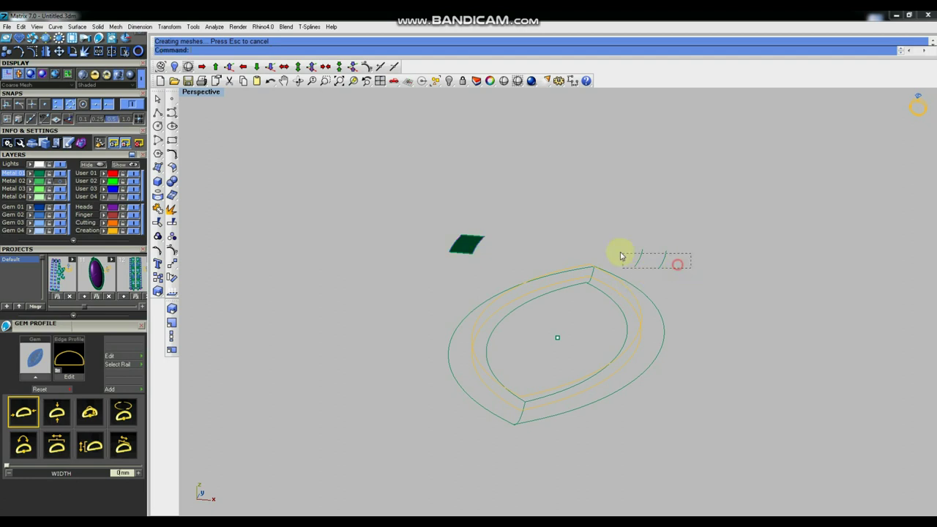
drag(621, 253, 620, 247)
key(Return)
click(503, 338)
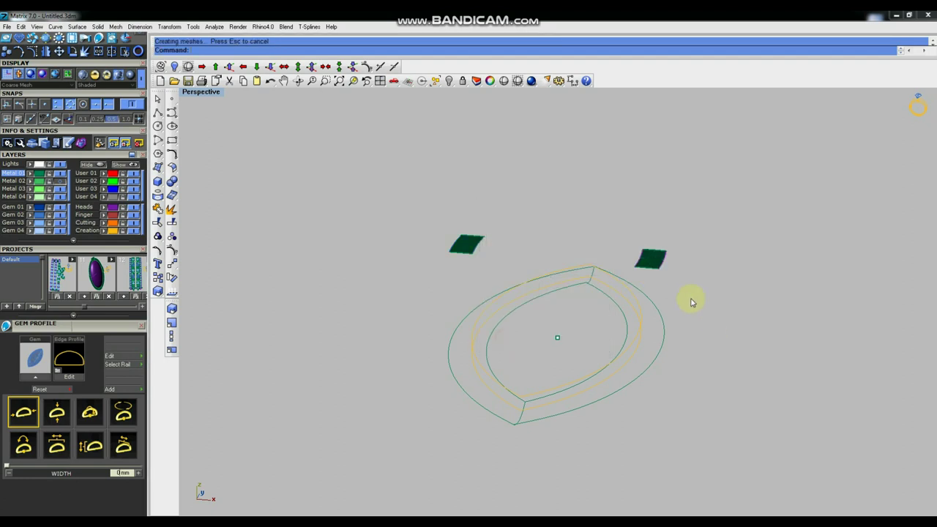
- Show the bezel again and nudge both lofted patches and their curves down into the rim by 0.1 mm increments
click(449, 81)
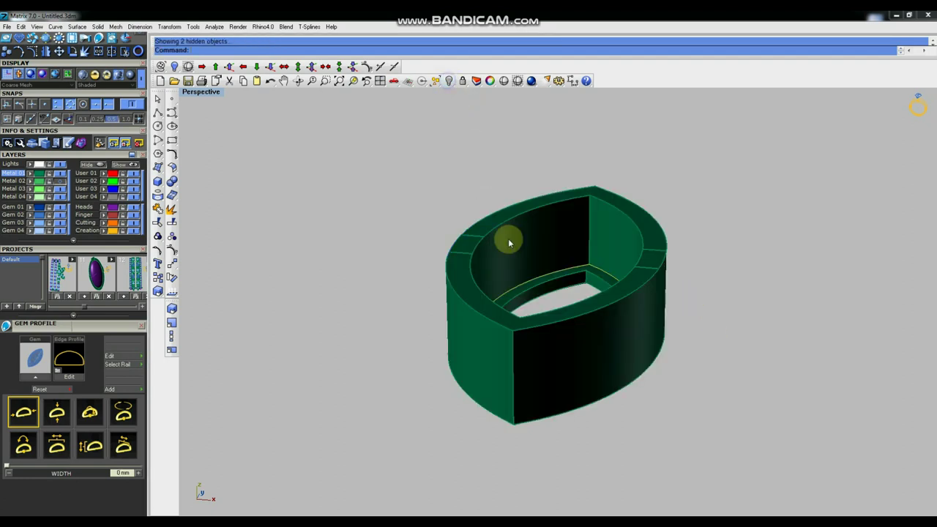
click(650, 262)
drag(387, 186, 706, 279)
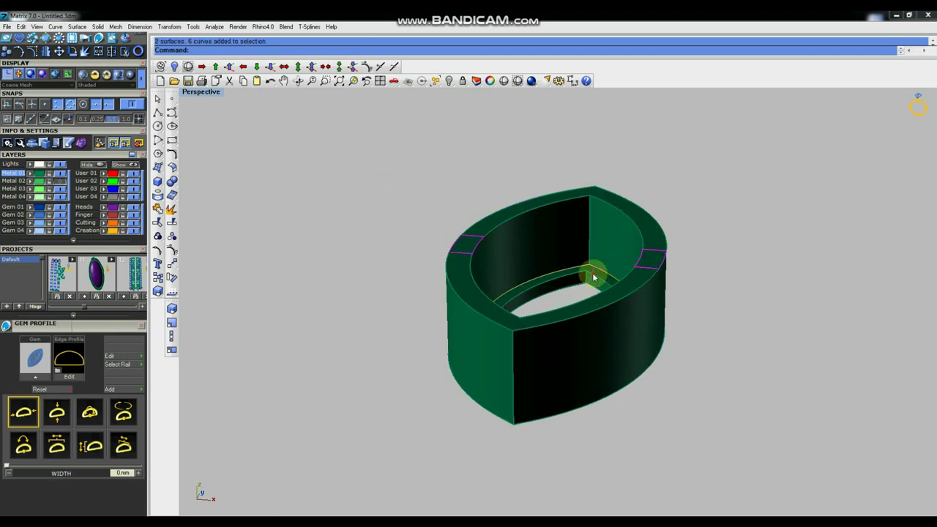
click(270, 67)
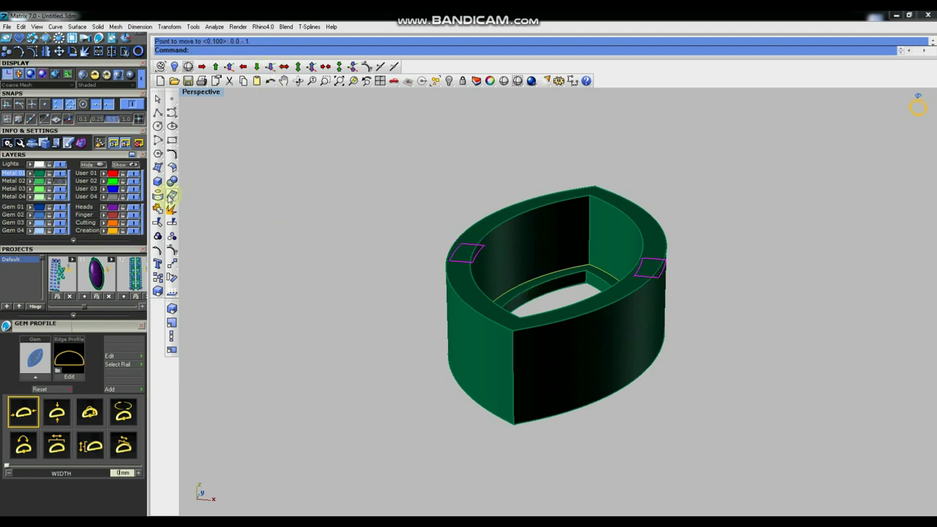
- Extrude both patches straight up above the rim as capped solids to form two side prongs
click(157, 181)
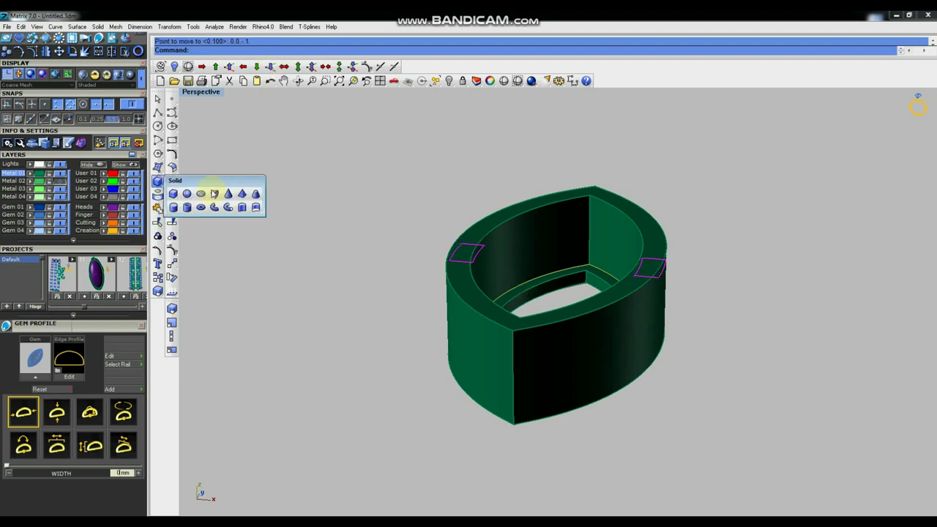
click(257, 208)
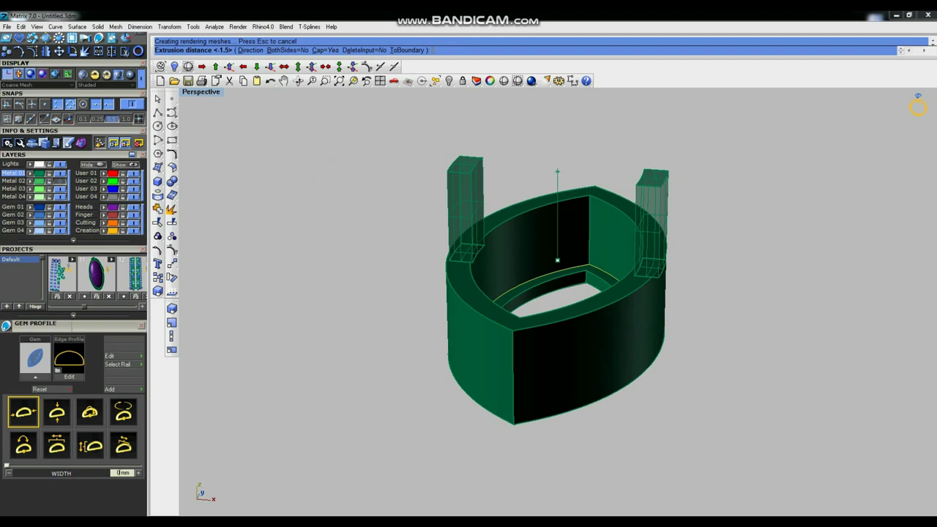
key(Return)
click(335, 183)
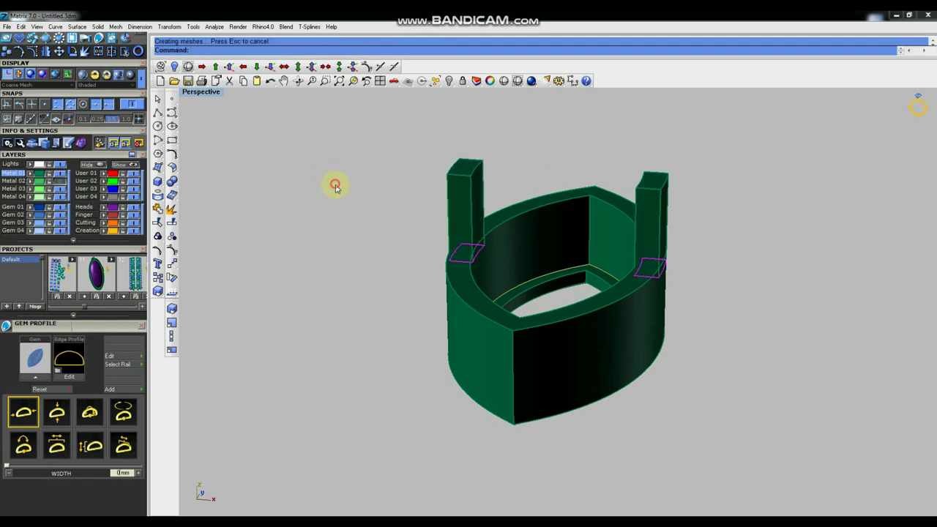
- Group the two prongs with the bezel body
scroll(561, 293, down, 4)
click(676, 365)
right_drag(690, 381, 485, 235)
click(473, 231)
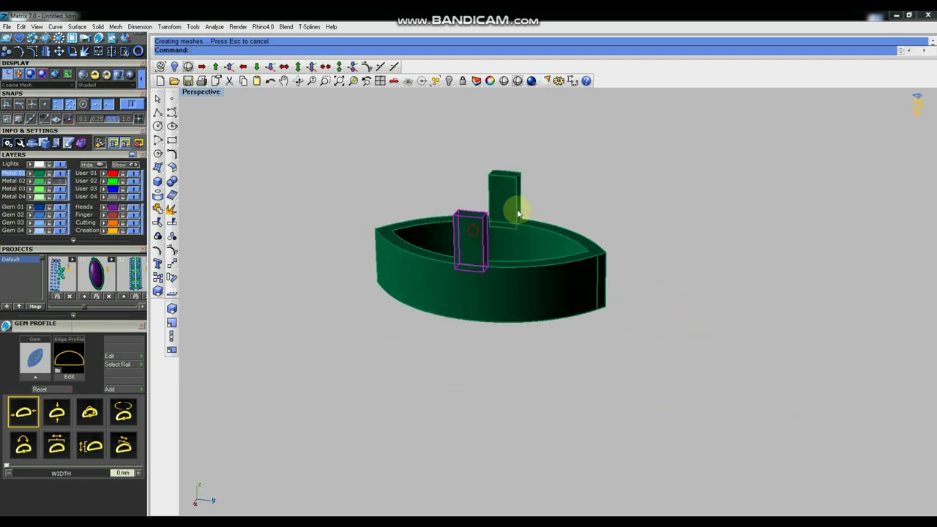
shift+click(561, 299)
shift+click(408, 294)
click(158, 236)
- Hide the grouped bezel and delete both lofted patches with their curves
right_drag(379, 328, 662, 362)
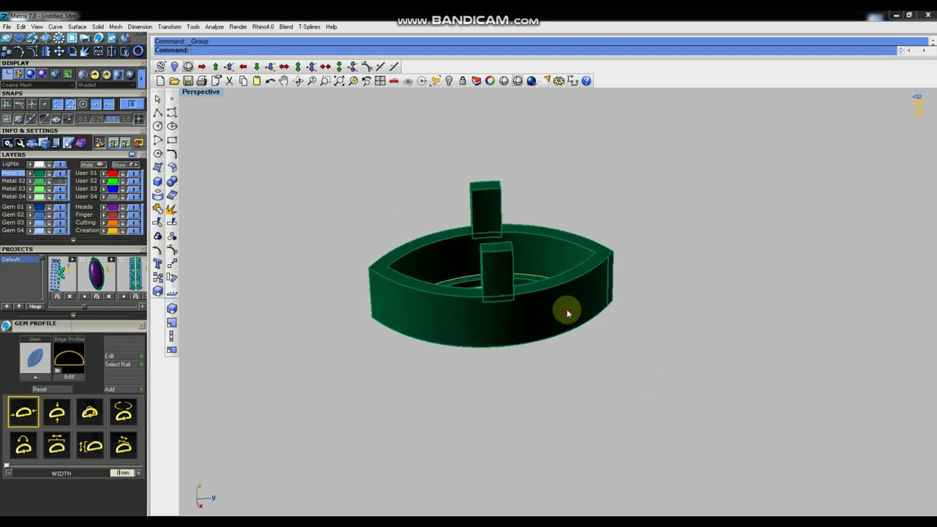
click(567, 312)
click(448, 81)
right_drag(610, 247, 531, 219)
drag(563, 193, 449, 246)
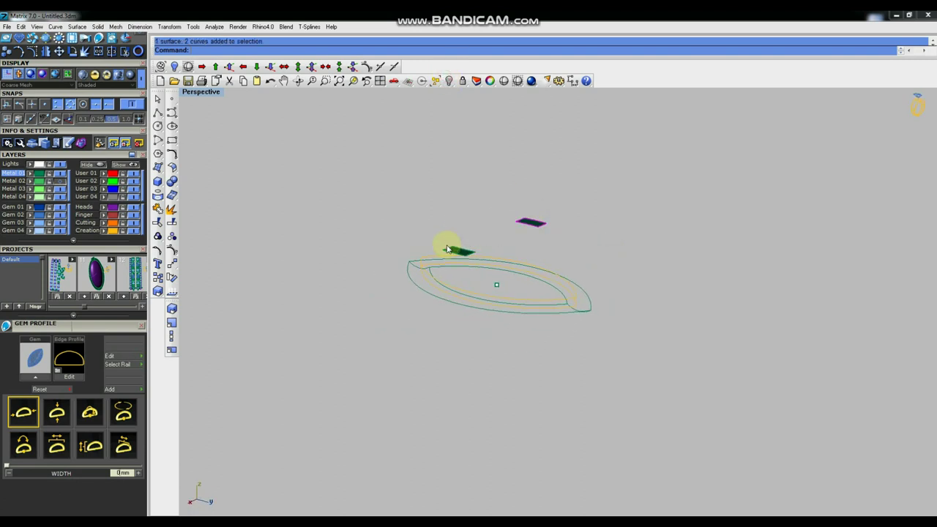
key(Delete)
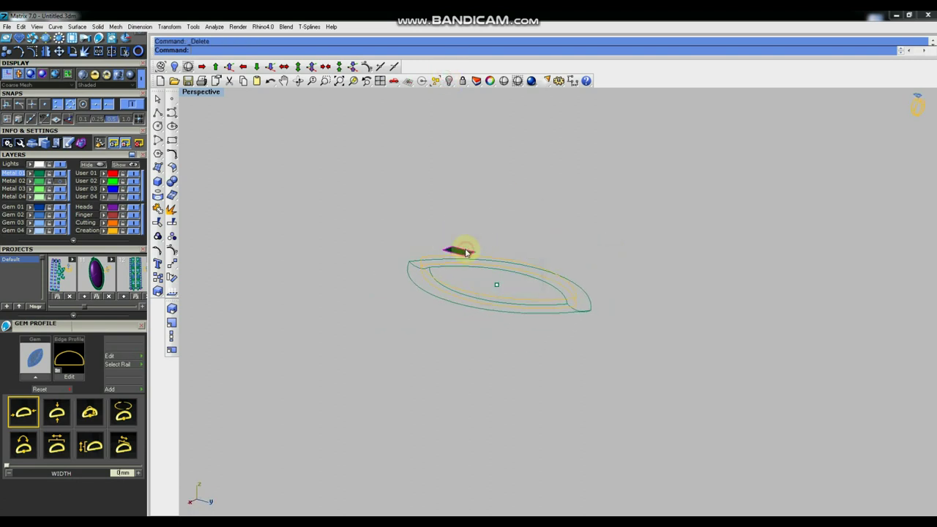
- Delete the leftover bezel construction curves and the extra marquise outline, keeping a single gem outline
scroll(468, 260, up, 3)
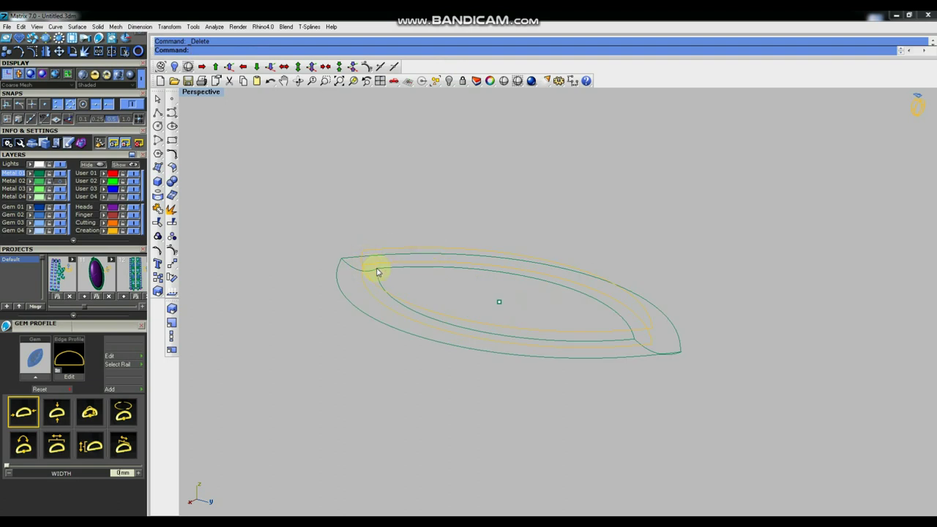
click(346, 255)
key(Delete)
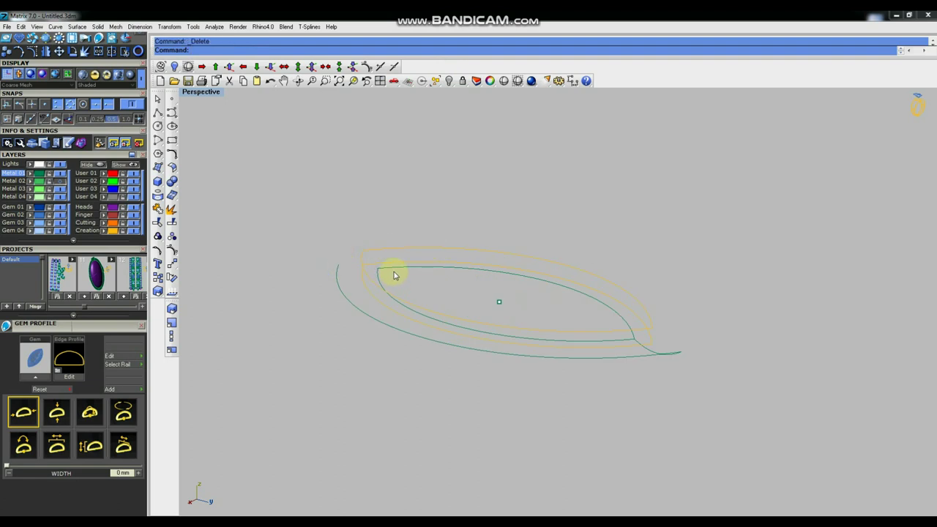
drag(349, 265, 323, 284)
key(Delete)
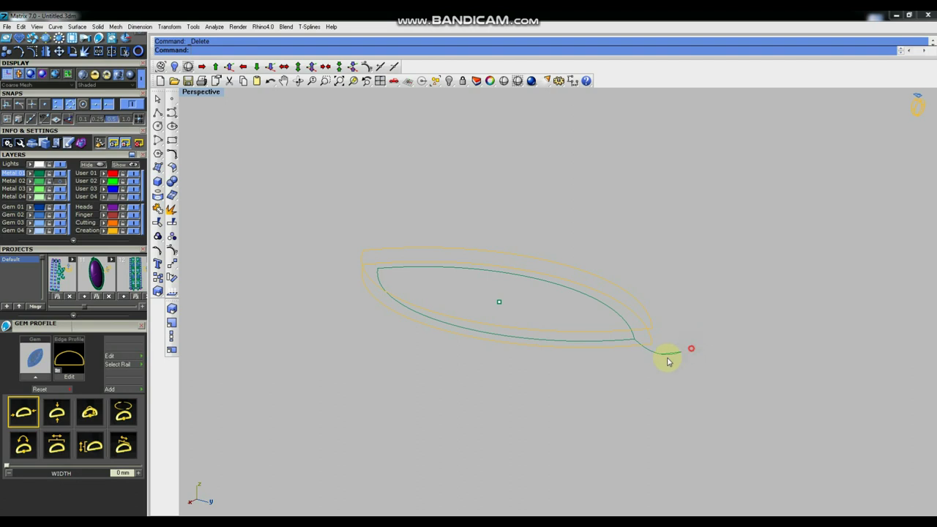
scroll(594, 327, down, 2)
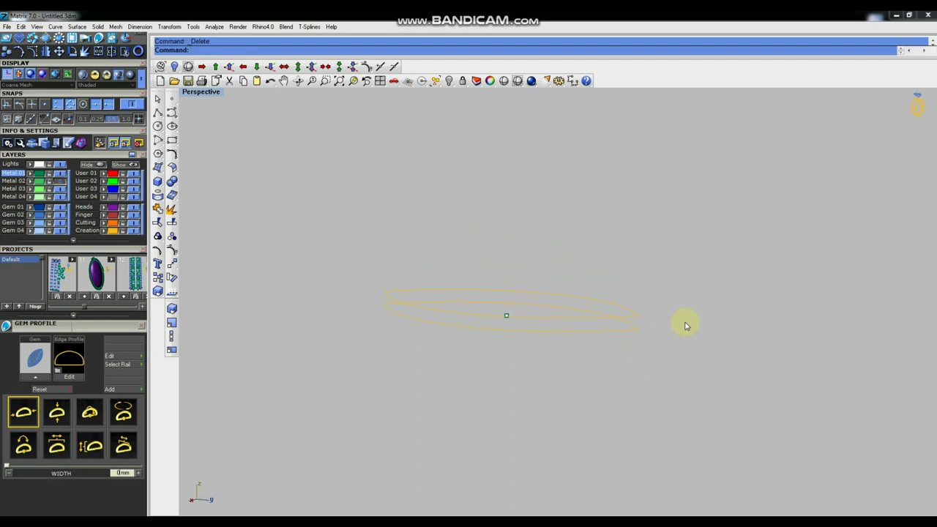
click(634, 316)
key(Delete)
right_drag(633, 333, 652, 312)
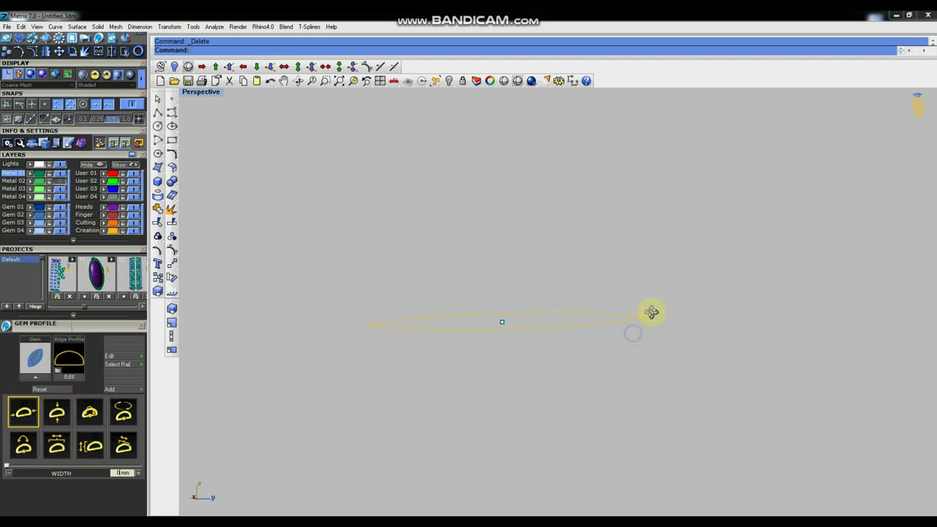
key(ctrl+F1)
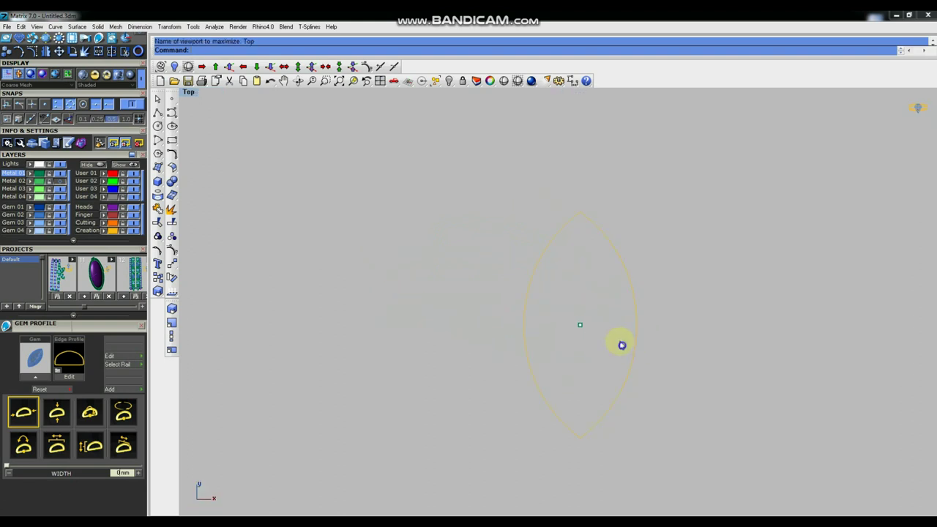
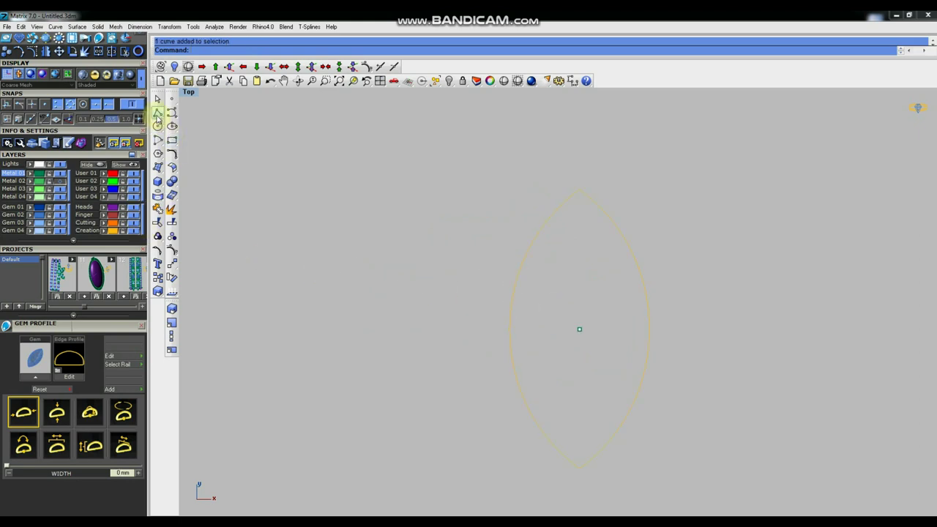
- Draw a straight line centred on the origin across the full width of the marquise outline, ending on its sides
click(157, 114)
click(192, 125)
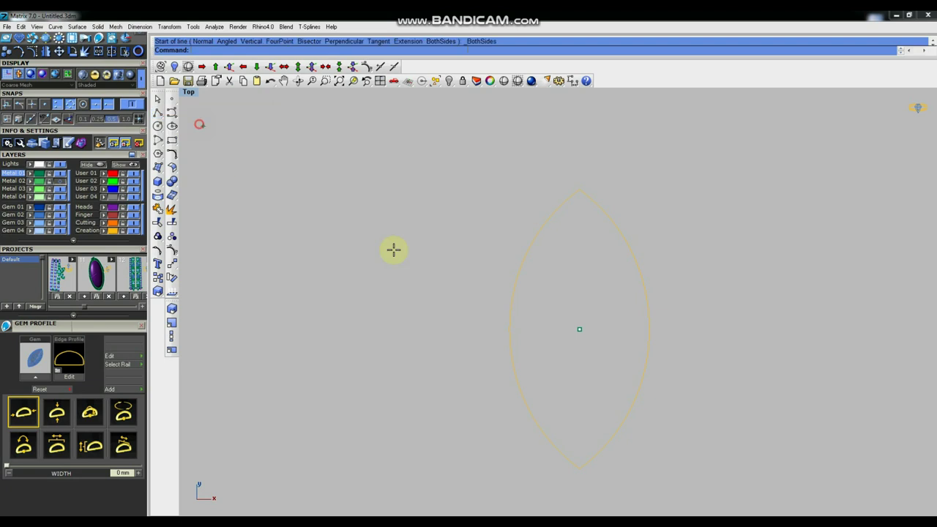
text(0)
key(Return)
click(509, 329)
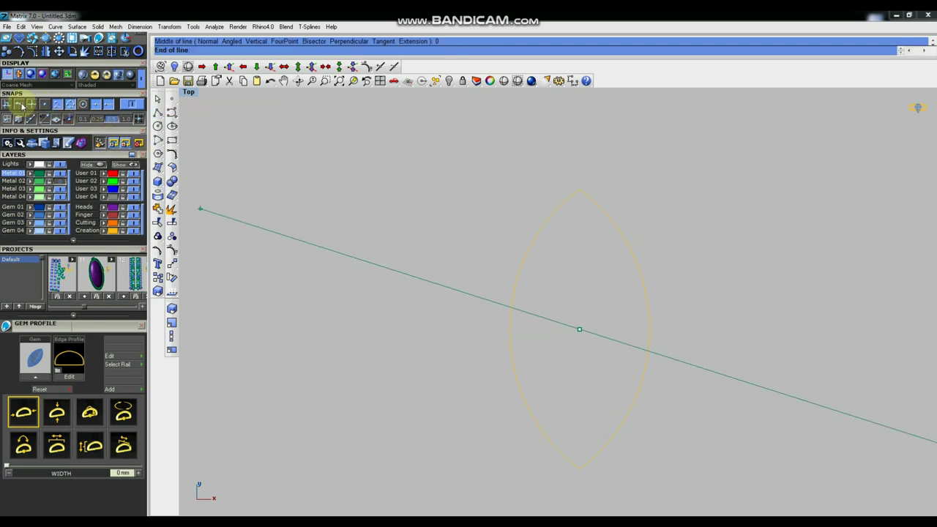
click(57, 103)
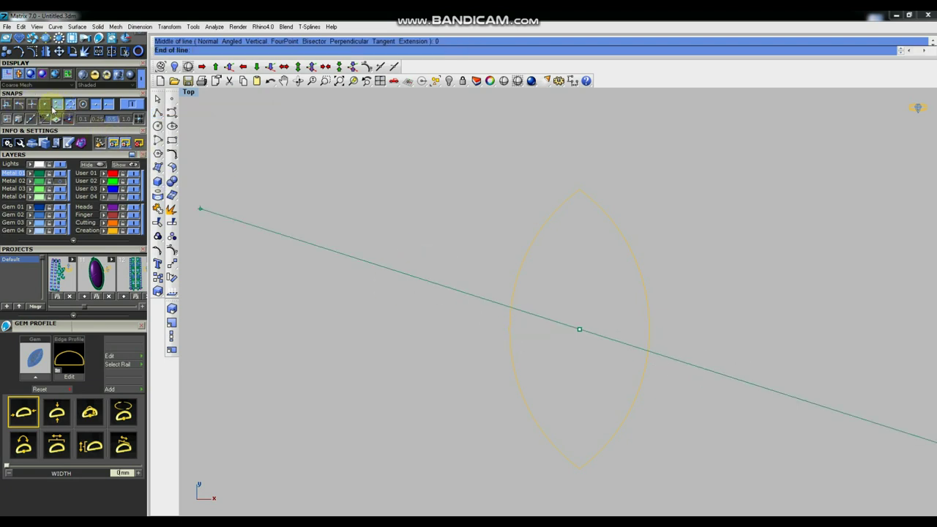
click(511, 327)
- Rebuild the cross line with 3 points at degree 2 and raise its middle control point to form an arch
key(ctrl+F4)
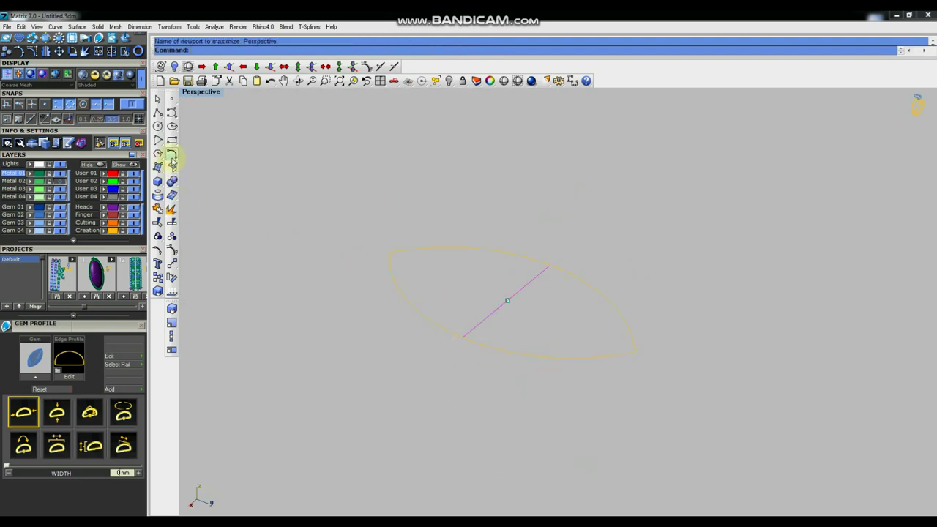
click(172, 157)
click(254, 180)
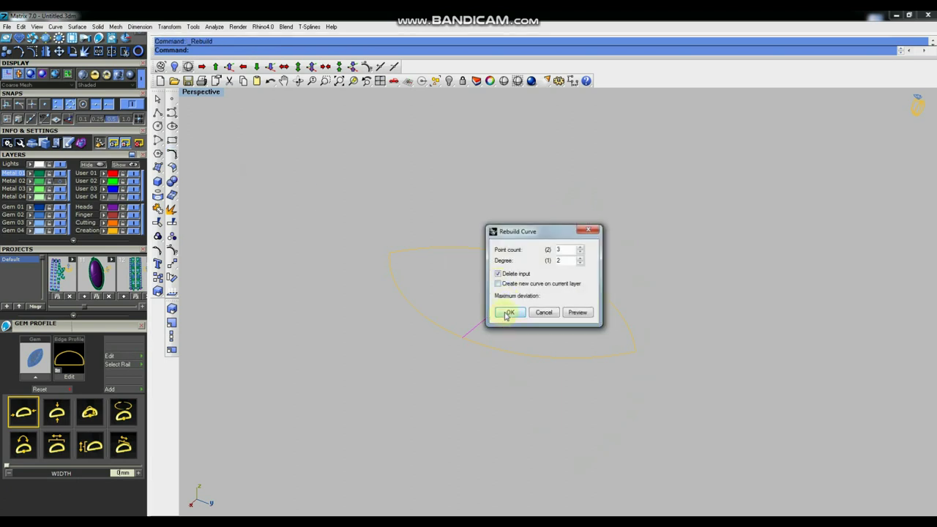
click(507, 314)
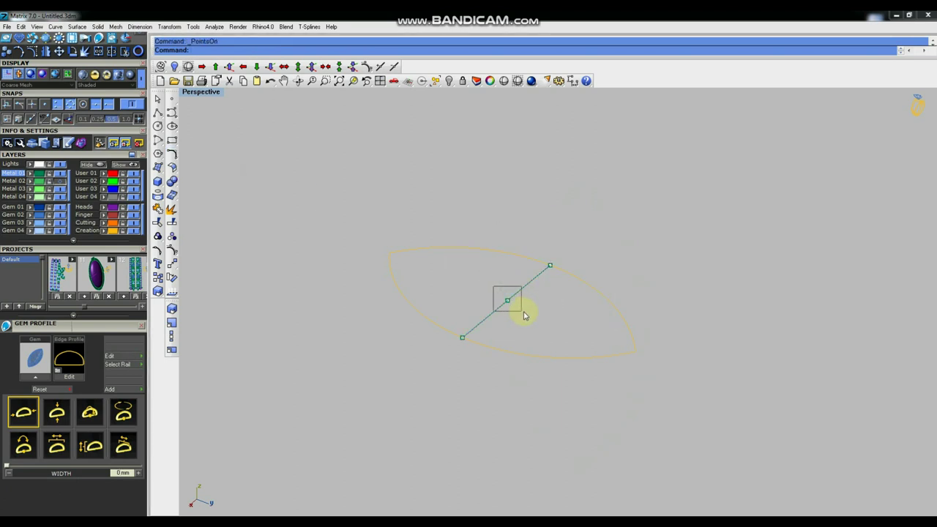
drag(525, 315, 526, 315)
click(231, 67)
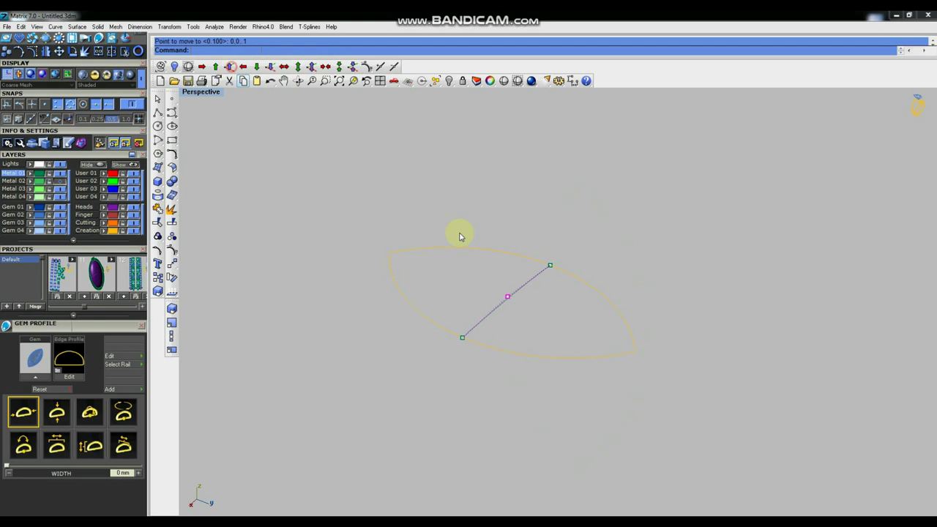
right_drag(532, 287, 554, 278)
right_click(554, 277)
- Draw a three-point arc between the arched curve's ends through its apex, and delete the rebuilt curve
click(160, 141)
click(248, 50)
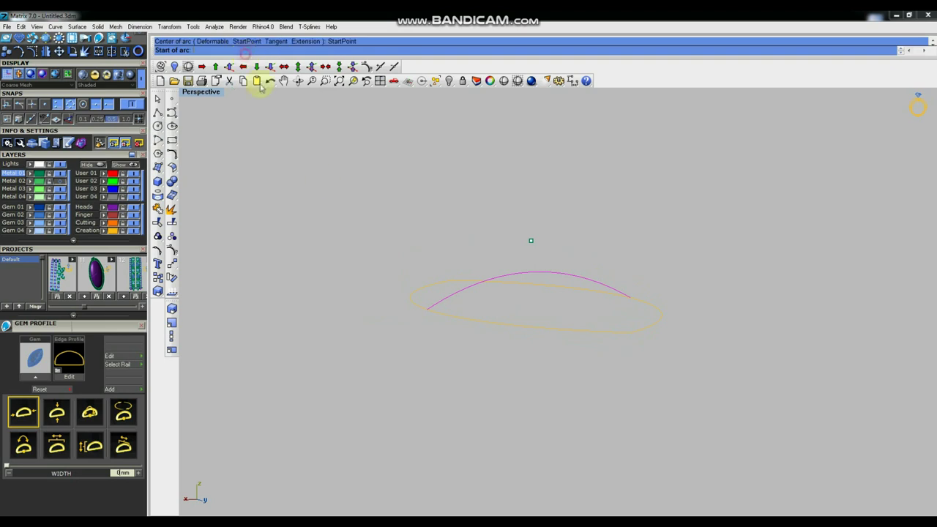
click(426, 310)
click(630, 297)
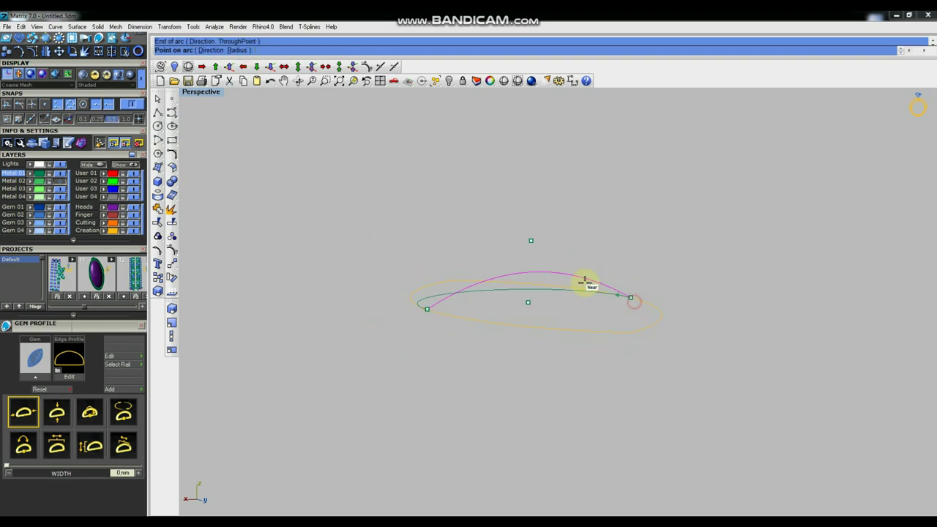
click(530, 272)
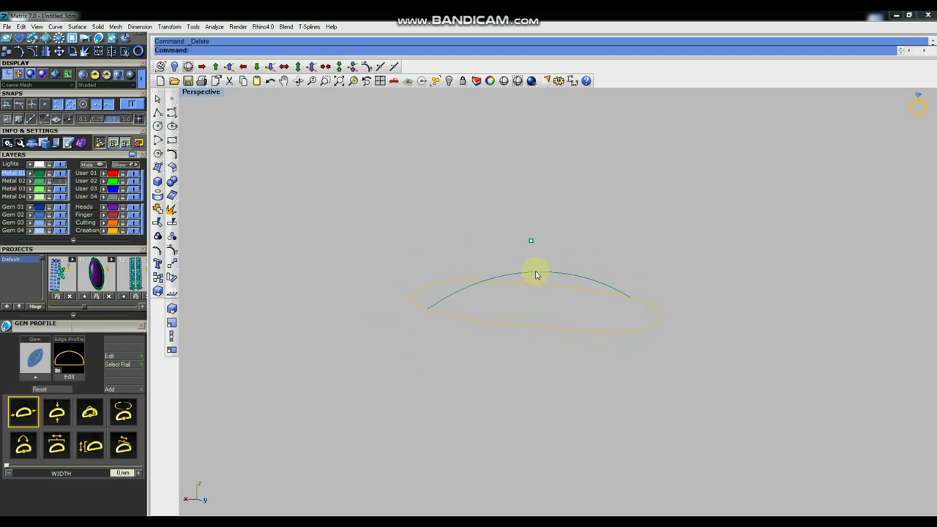
click(174, 264)
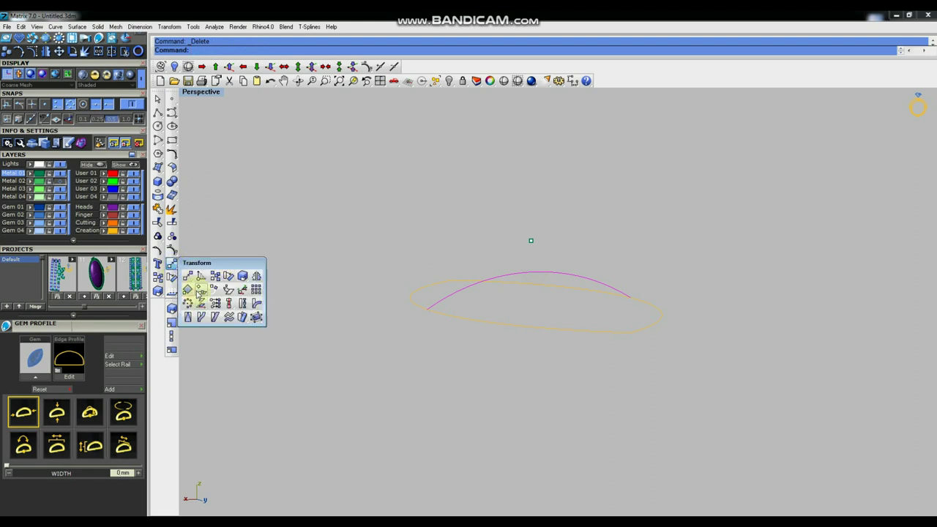
click(189, 289)
click(229, 51)
click(262, 50)
click(222, 41)
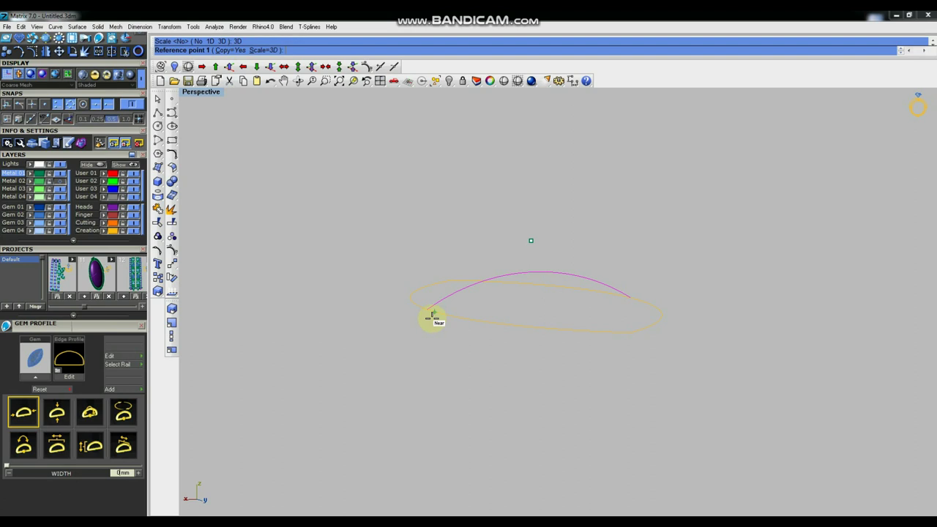
click(428, 310)
click(623, 297)
key(Return)
key(Escape)
- Orient two copies of the arc with 3D scaling across the marquise outline, one on each side of the central arc
right_click(217, 125)
click(231, 51)
click(262, 50)
click(222, 50)
click(424, 313)
click(628, 298)
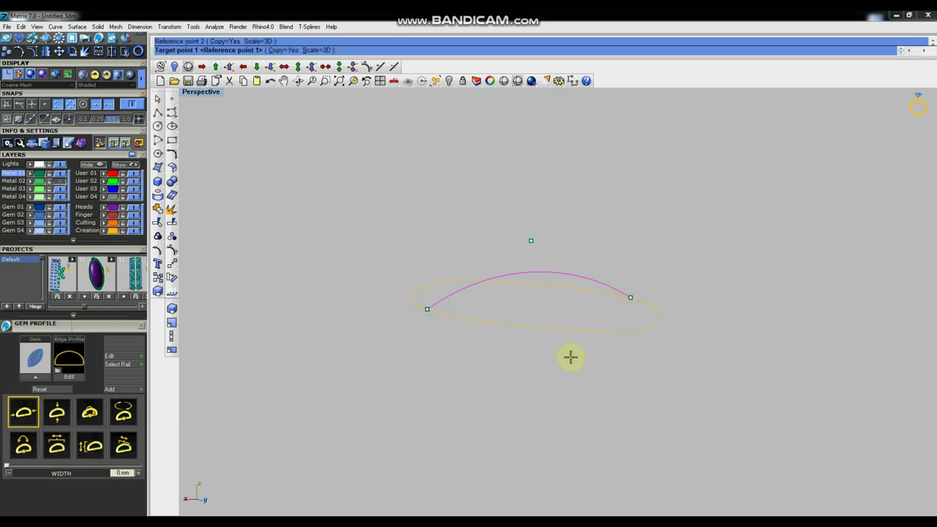
key(ctrl+F1)
click(523, 254)
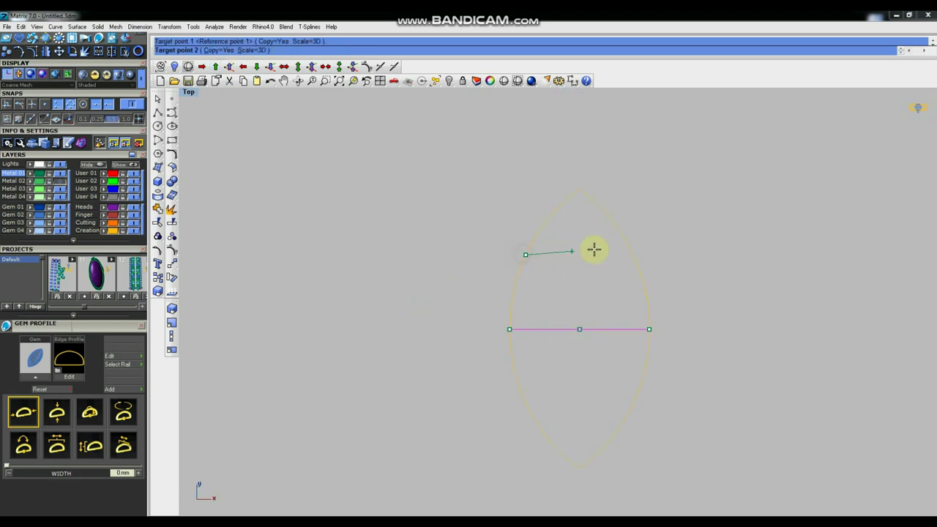
click(632, 257)
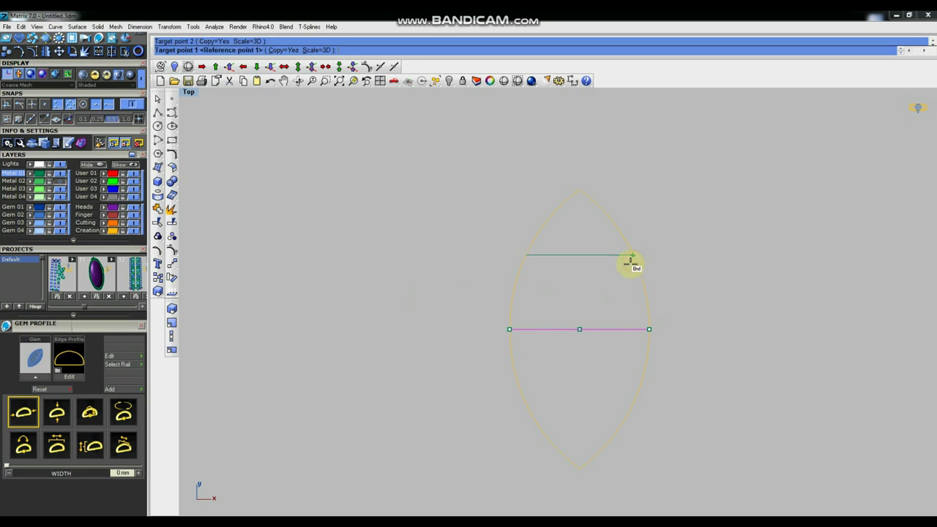
click(527, 406)
click(631, 406)
right_click(631, 405)
right_click(631, 406)
- Explode the marquise outline into its two halves and build a network surface from them and the three cross arcs
click(641, 377)
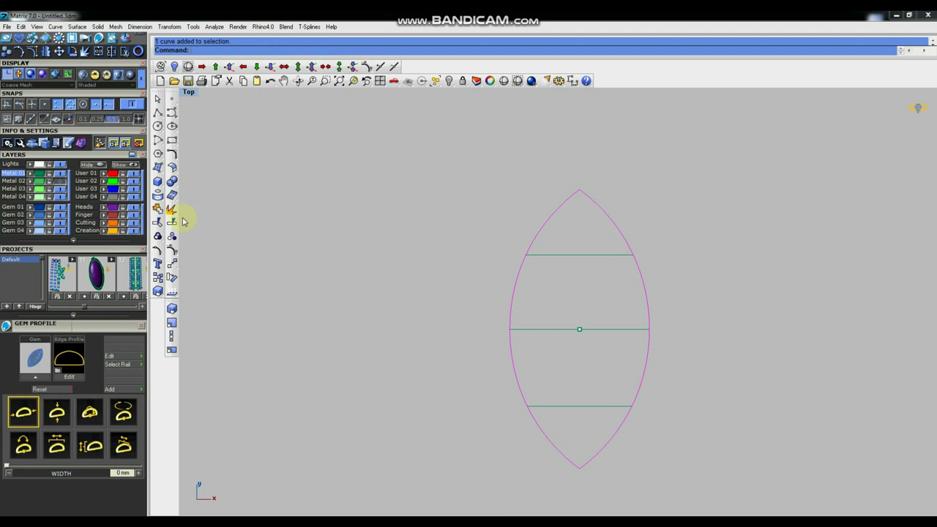
click(171, 212)
click(617, 234)
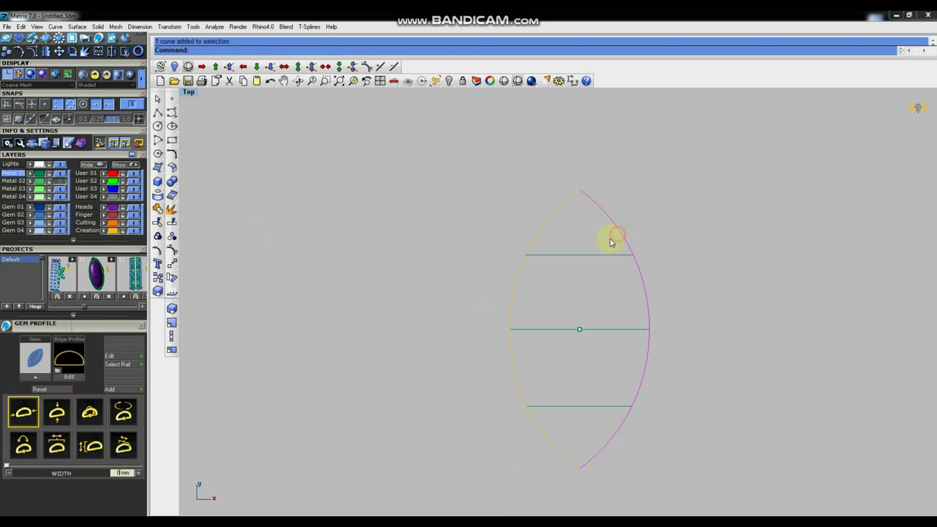
click(573, 233)
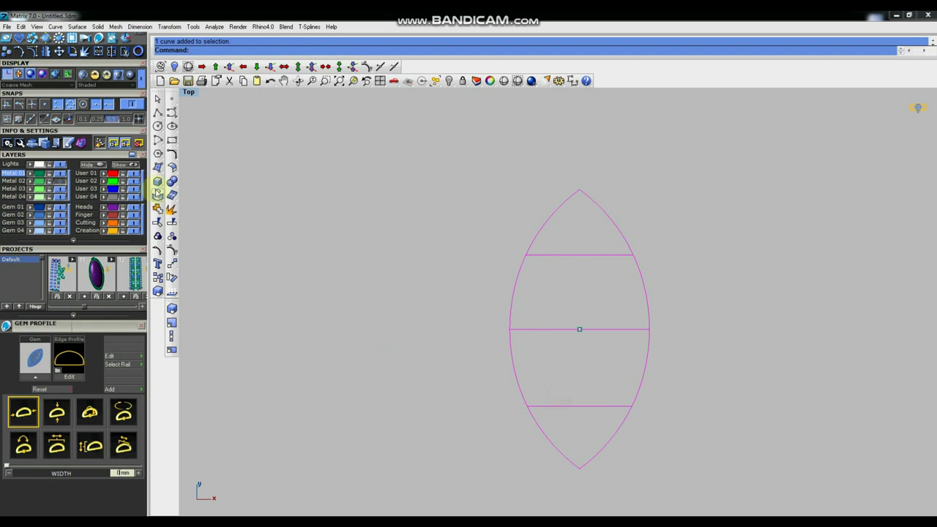
click(157, 167)
click(186, 194)
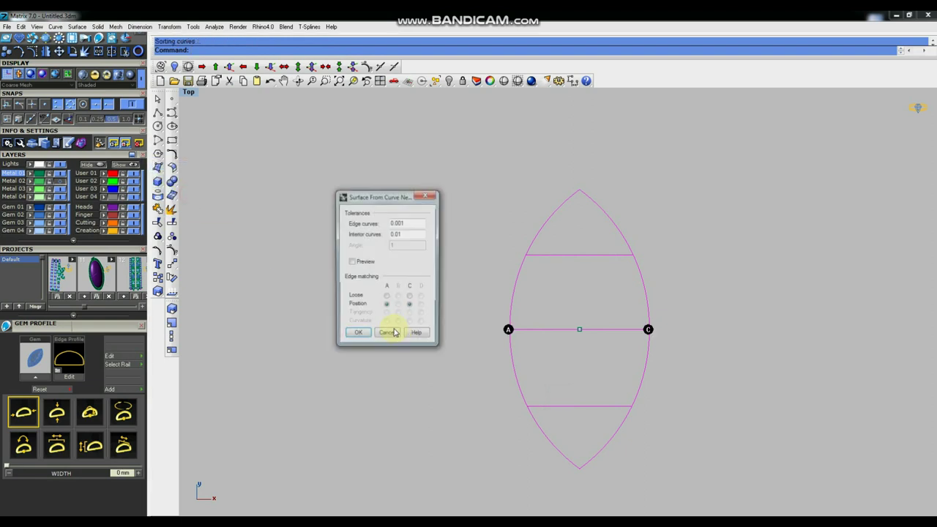
click(357, 337)
- Undo the surface offset and extrude the domed surface straight down as a thin capped solid
key(ctrl+F4)
right_drag(505, 334, 659, 377)
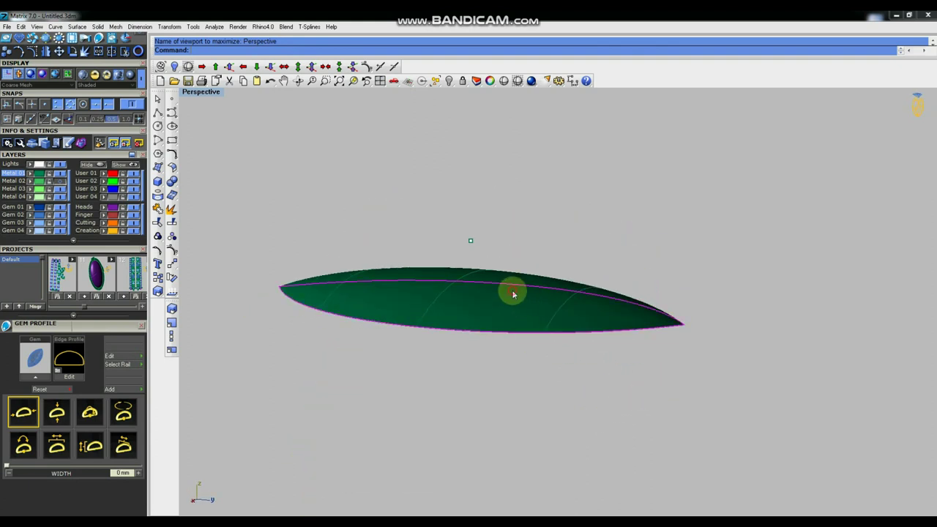
key(ctrl+z)
click(157, 181)
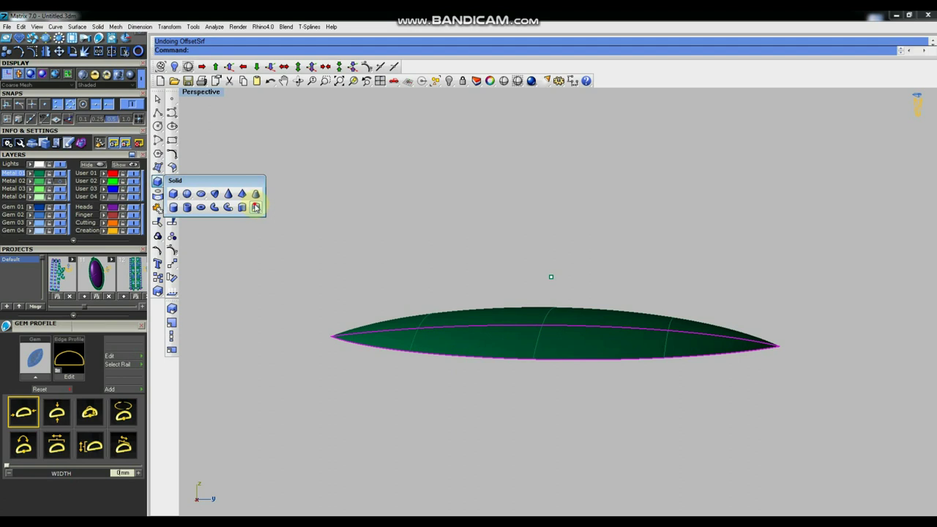
click(255, 207)
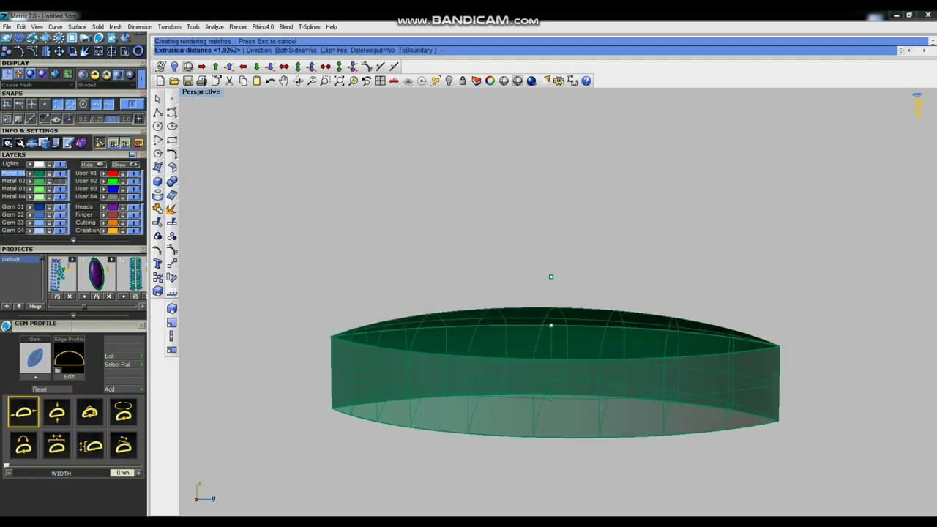
click(324, 403)
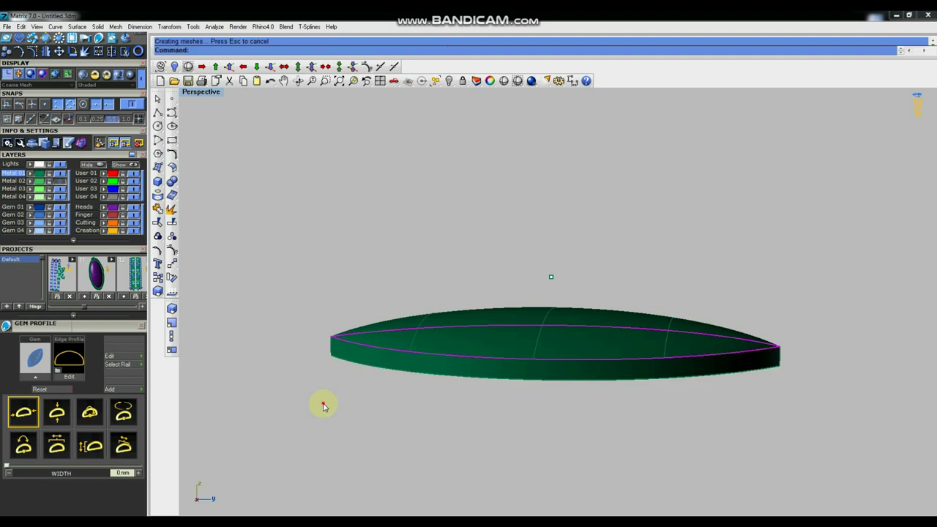
- Delete the original domed surface, the outline and arc curves and the centre point, keeping only the domed solid
click(502, 367)
right_drag(503, 367, 593, 359)
click(598, 364)
click(626, 387)
key(Delete)
scroll(562, 371, down, 3)
drag(387, 250, 734, 391)
scroll(589, 348, up, 3)
key(Delete)
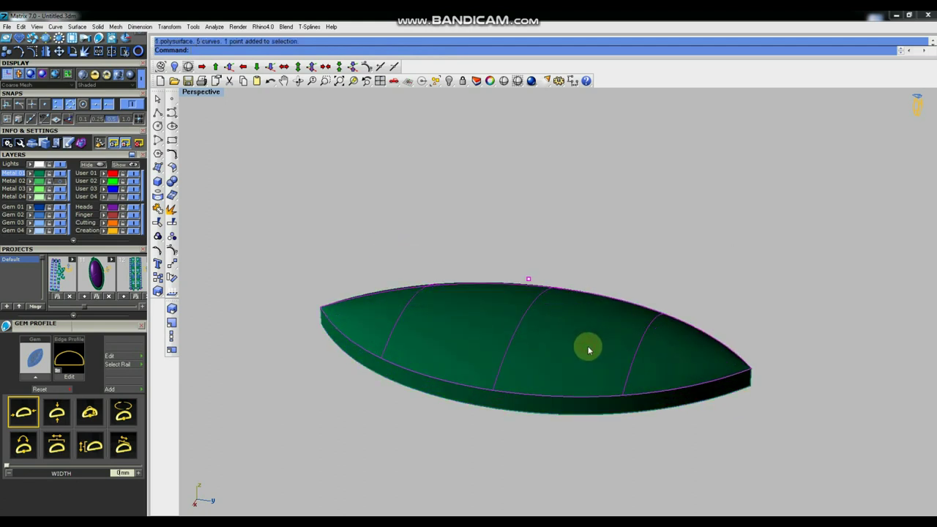
- Show the hidden bezel and prongs, and move the domed solid straight up to sit above the prongs
right_drag(568, 345, 569, 308)
click(449, 82)
click(562, 311)
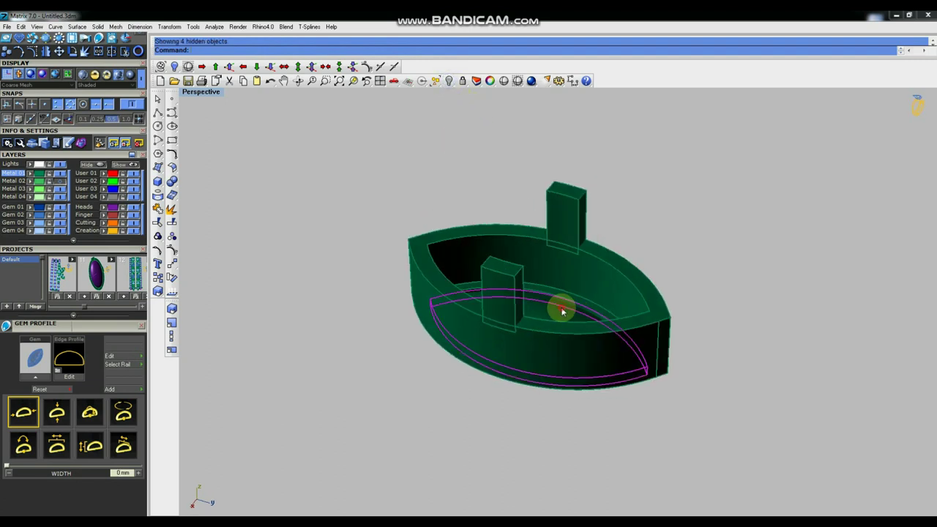
key(ctrl+F2)
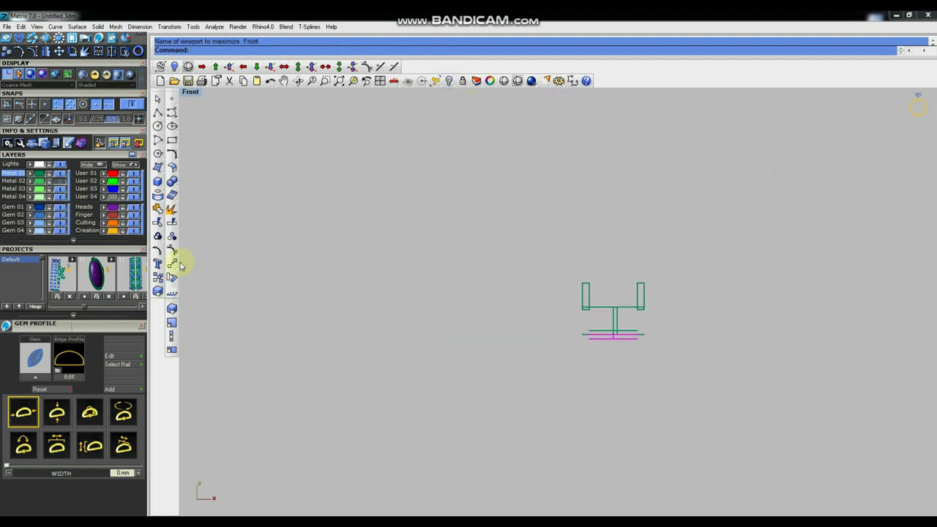
click(177, 260)
click(378, 314)
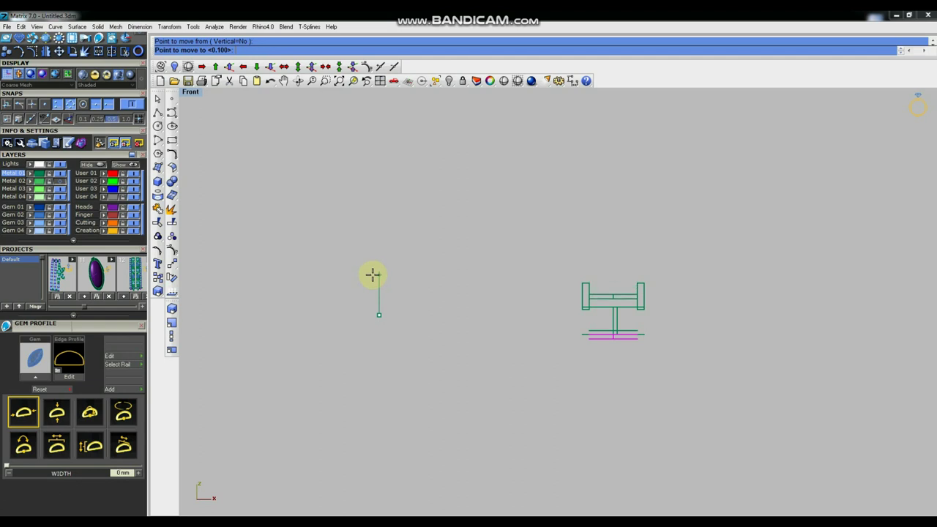
click(374, 254)
key(ctrl+F4)
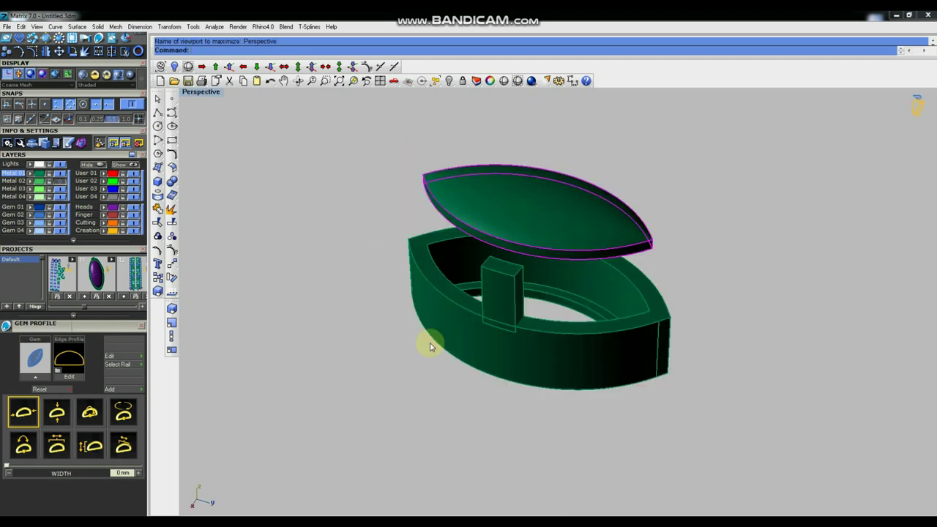
- Load a 9.00 × 4.50 mm marquise diamond at the centre of the bezel
right_drag(627, 380, 659, 369)
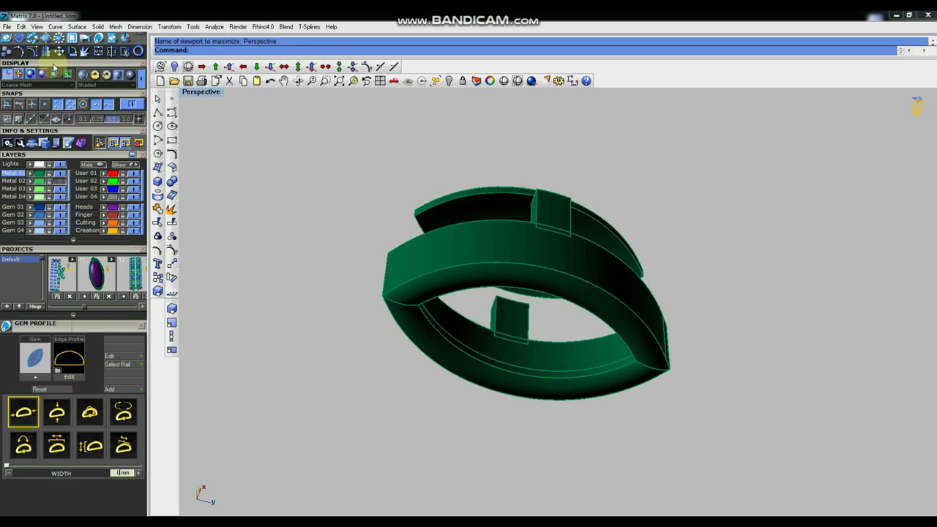
drag(52, 65, 47, 120)
click(9, 85)
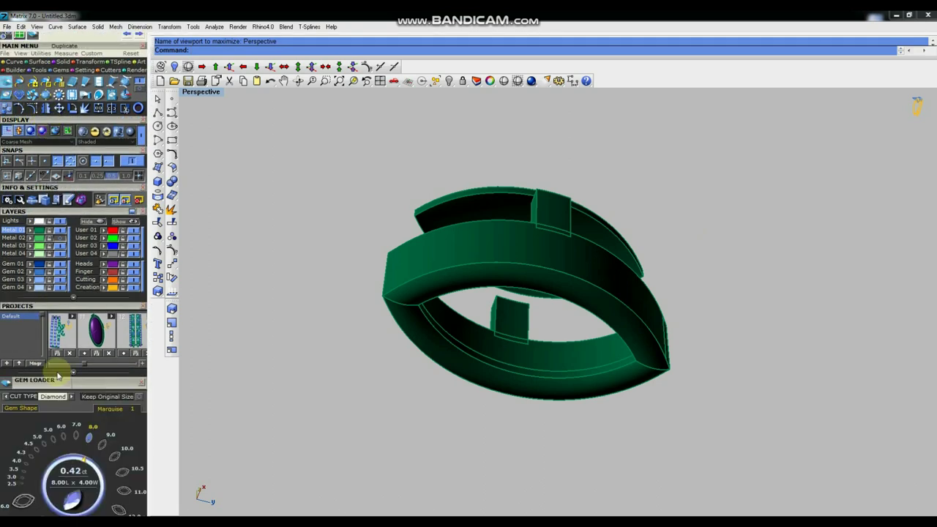
click(102, 444)
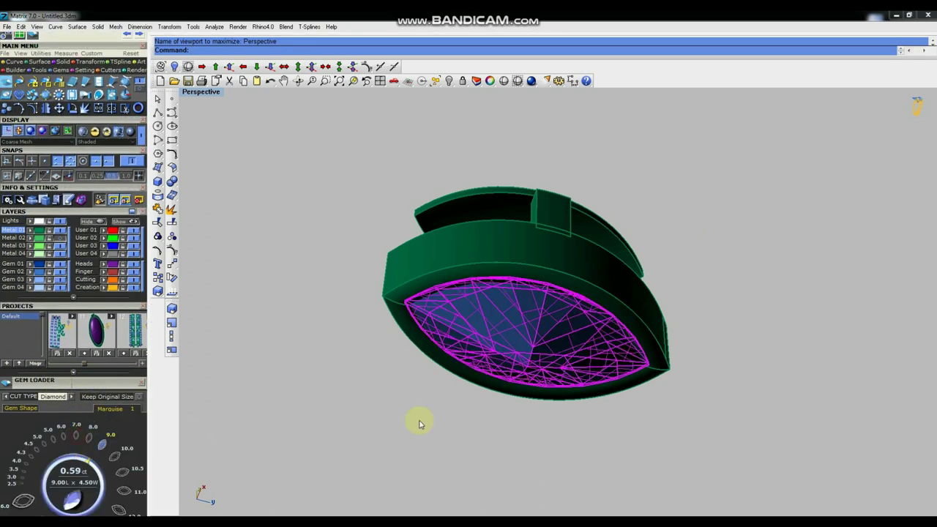
- Nudge the marquise diamond vertically in 0.1 mm increments to adjust its height inside the bezel
right_drag(591, 262, 359, 75)
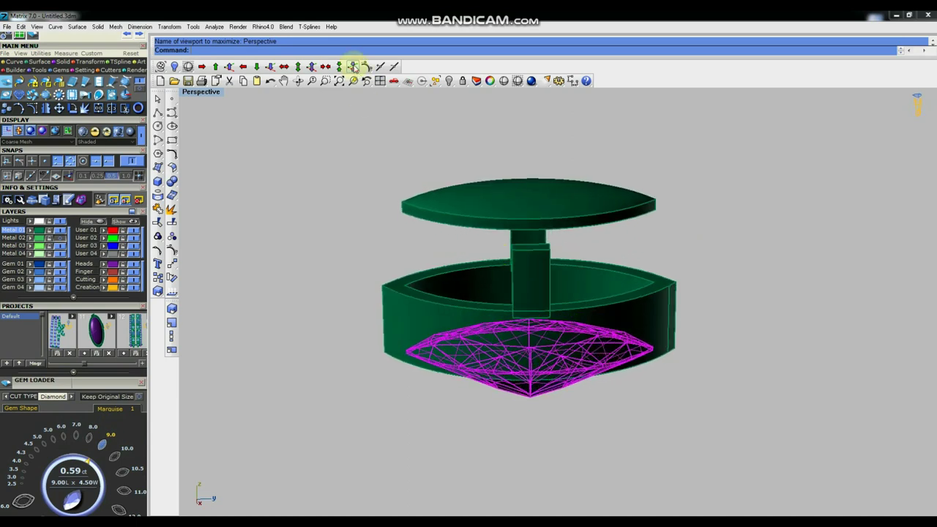
click(270, 67)
click(229, 67)
right_drag(595, 316, 605, 286)
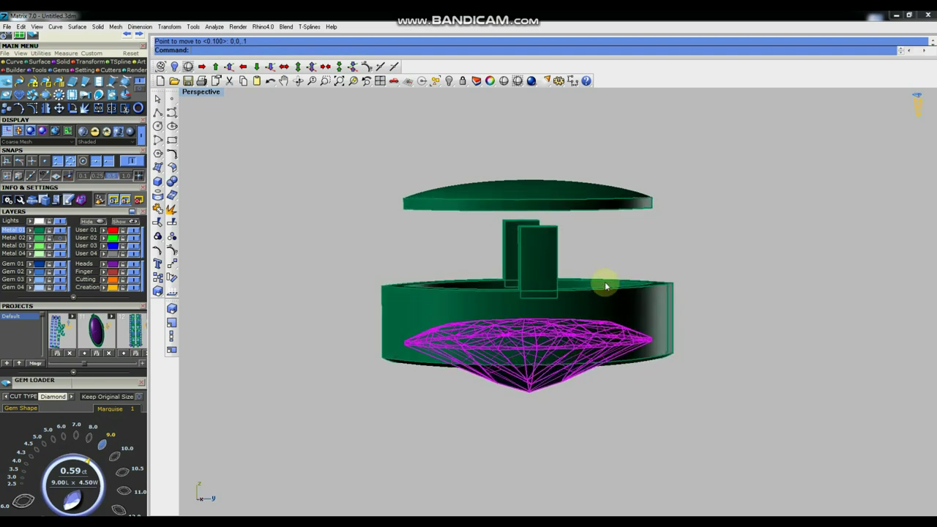
key(ctrl+F2)
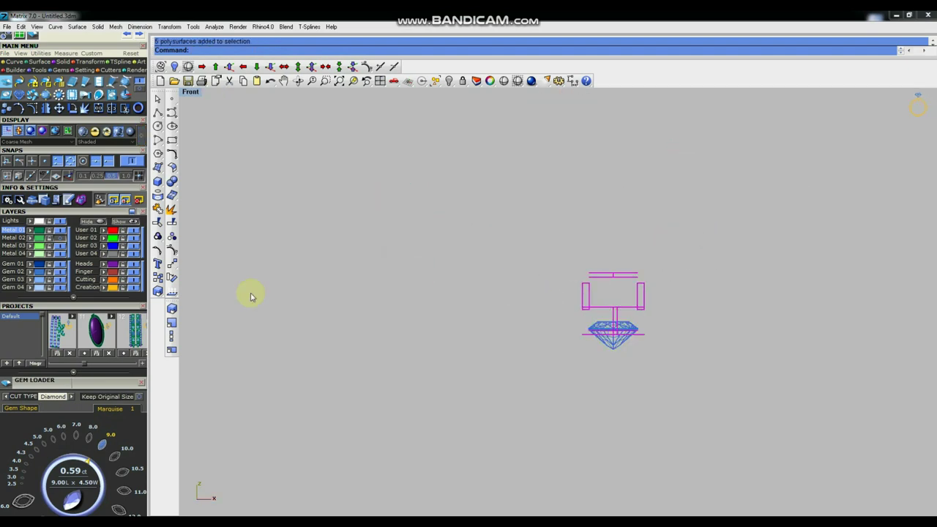
- Rotate the marquise bezel, prongs and domed solid half a turn about the origin (0) in the front view
text(0)
key(Return)
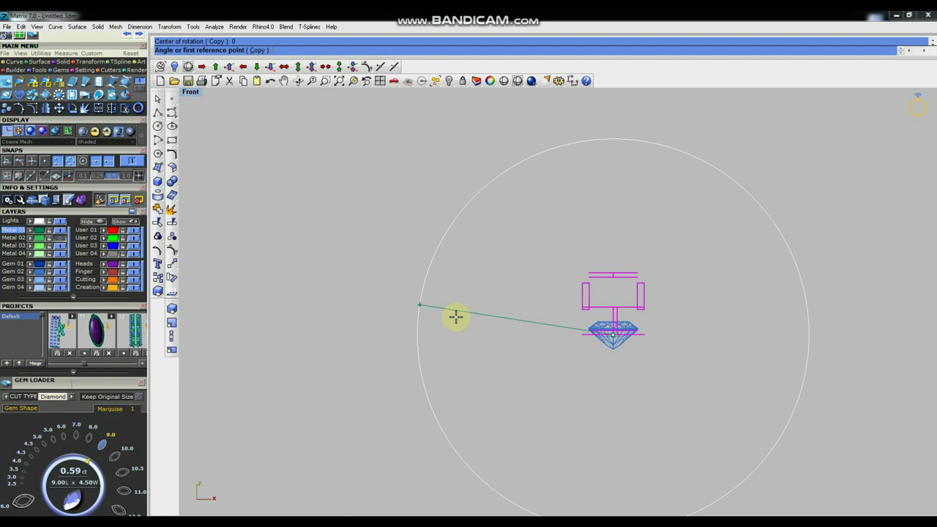
click(418, 315)
click(754, 316)
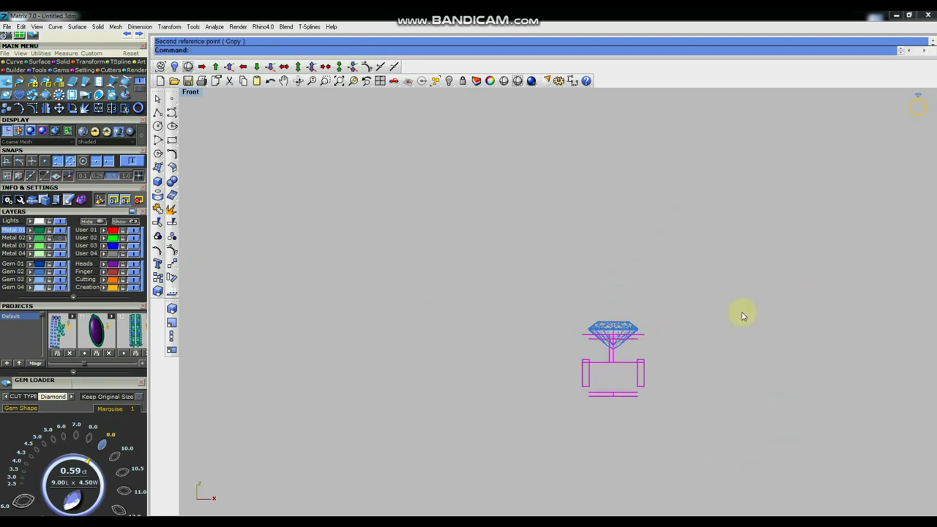
- Lower the marquise diamond into the flipped bezel in repeated 0.1 mm vertical moves
key(ctrl+F4)
click(675, 265)
right_drag(675, 266, 629, 296)
click(571, 326)
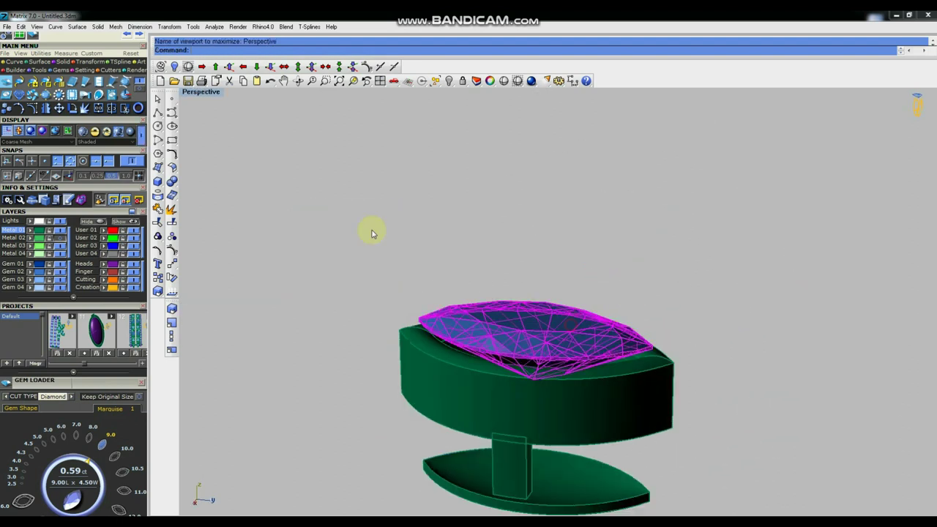
click(271, 66)
right_click(324, 139)
right_click(325, 140)
right_click(329, 148)
right_click(331, 150)
right_click(330, 150)
right_click(319, 171)
right_click(318, 172)
- Try moving the domed solid straight up in the front view to the underside of the marquise bezel
right_drag(319, 171, 602, 207)
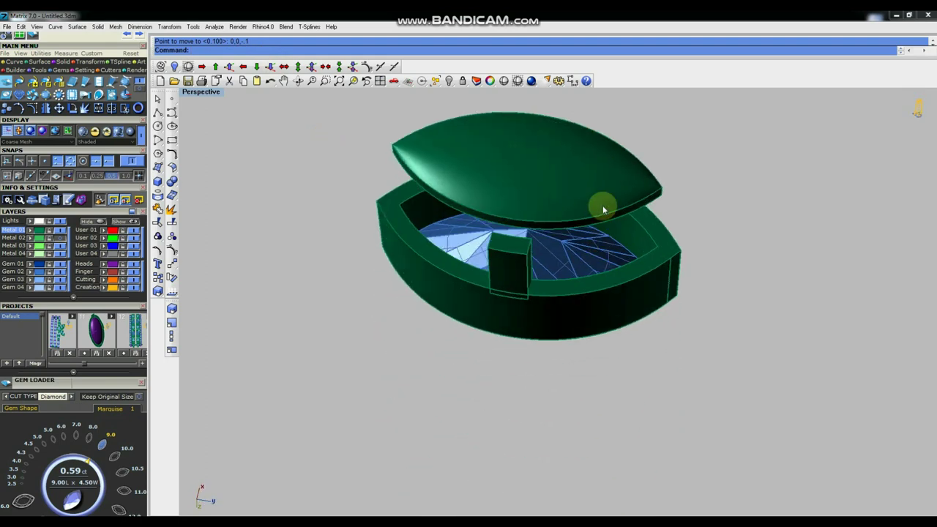
key(ctrl+F2)
click(172, 263)
click(401, 368)
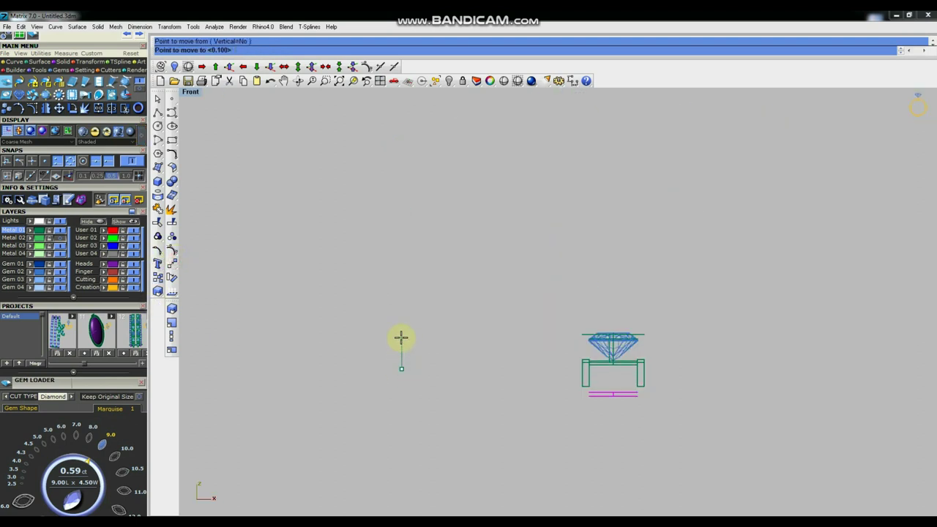
click(401, 334)
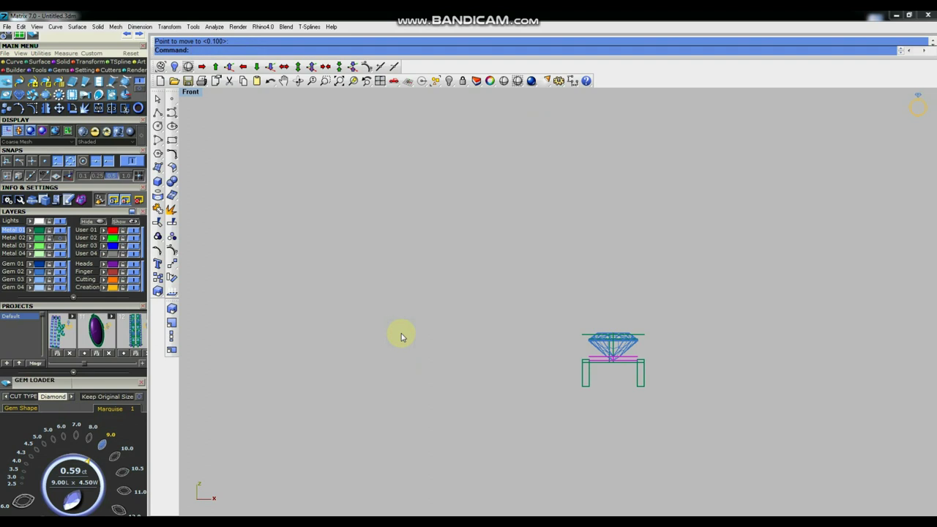
- Examine the marquise bezel, prongs and seated diamond from below and from above in the perspective view
key(ctrl+F3)
right_drag(588, 382, 606, 219)
click(606, 219)
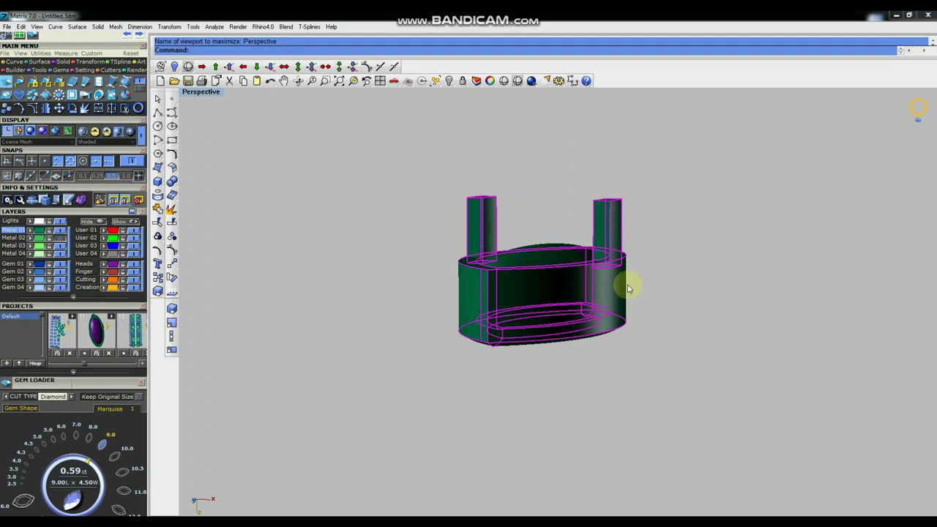
click(709, 313)
right_drag(669, 301, 559, 263)
click(559, 236)
right_drag(646, 338, 359, 146)
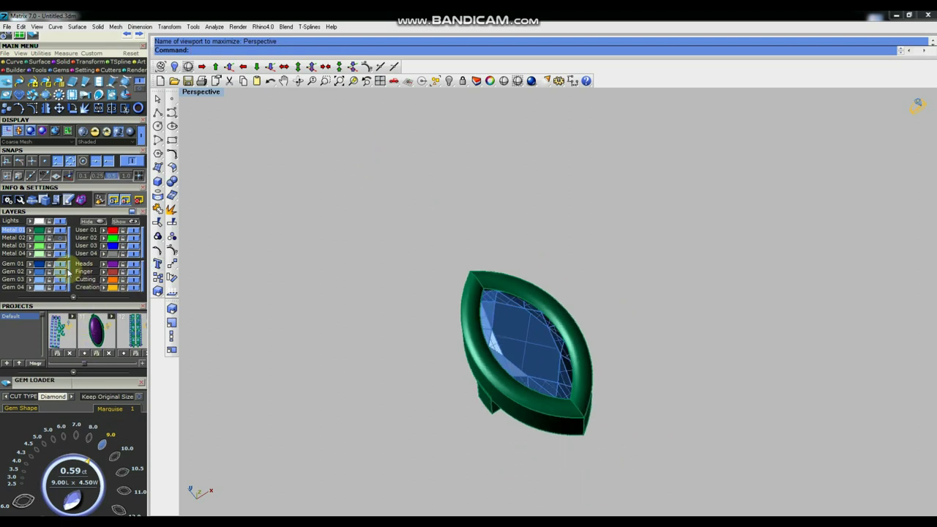
- Move the complete oval bezel setting horizontally in the top view to stand beside the marquise setting
scroll(606, 271, down, 5)
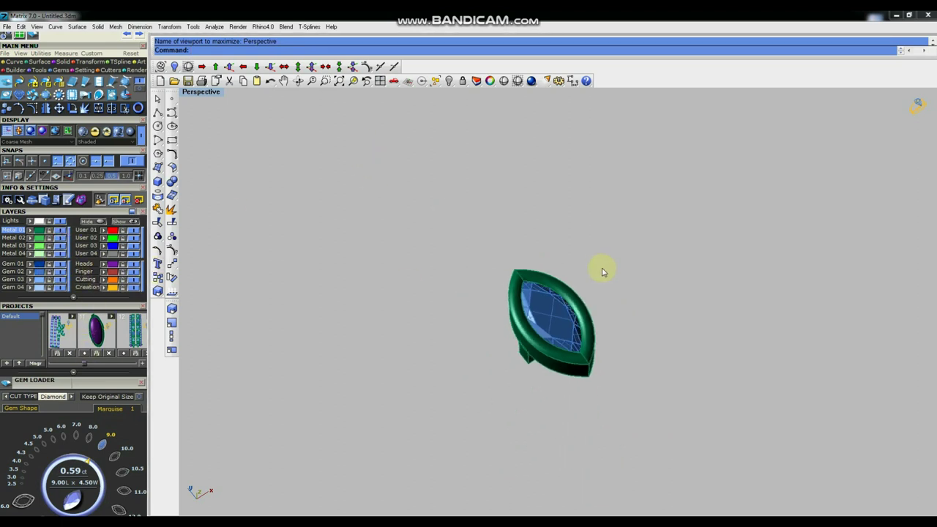
drag(389, 427, 388, 426)
key(F1)
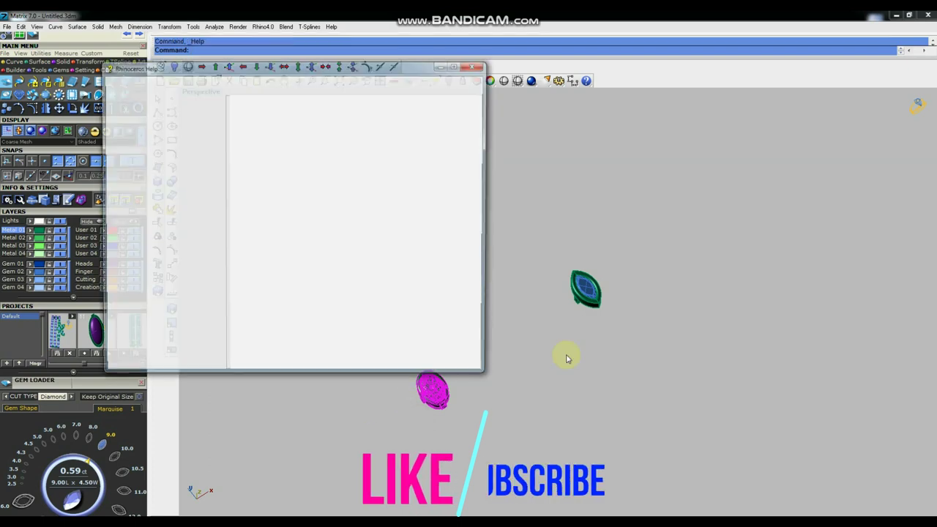
click(479, 66)
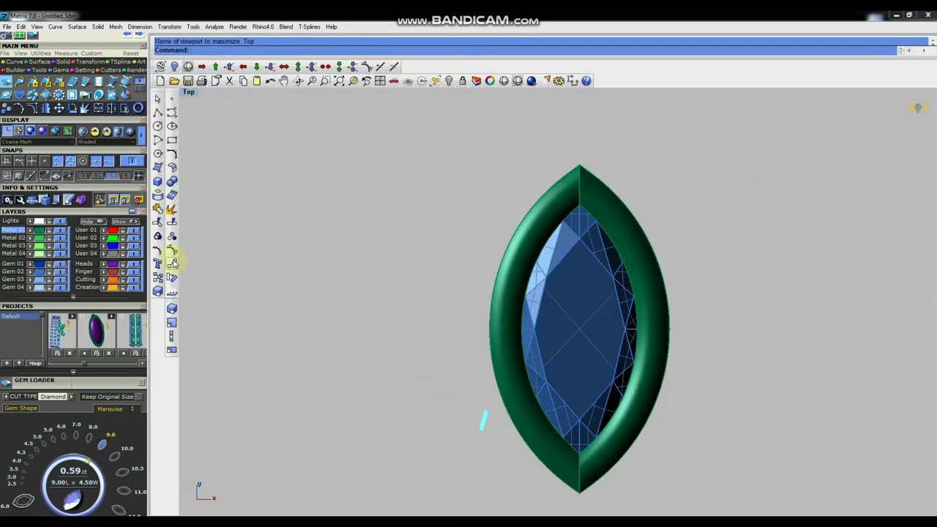
click(173, 257)
scroll(644, 276, down, 3)
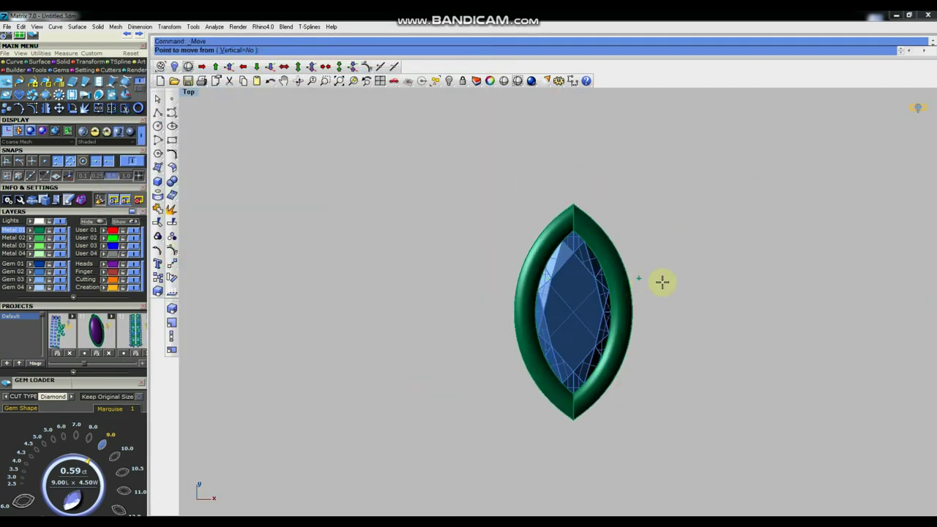
scroll(680, 284, down, 2)
click(303, 232)
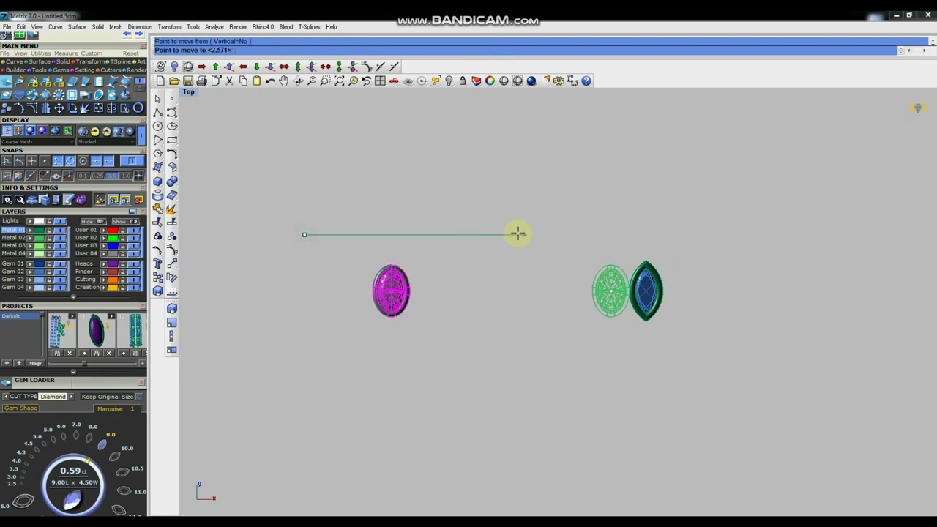
click(517, 234)
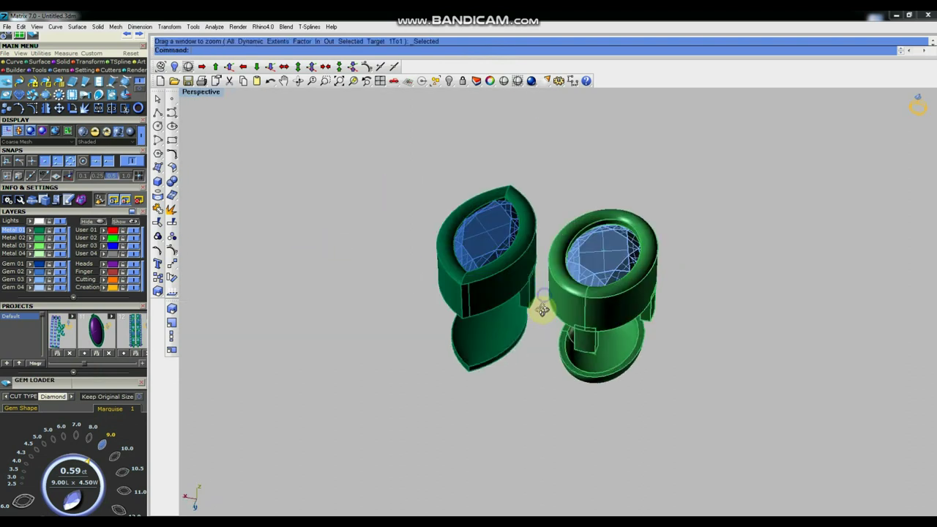
- Examine the oval and marquise settings side by side from all around, comparing their bezels, prongs and domed solids
right_drag(542, 310, 661, 241)
right_drag(568, 400, 704, 425)
right_drag(593, 422, 629, 345)
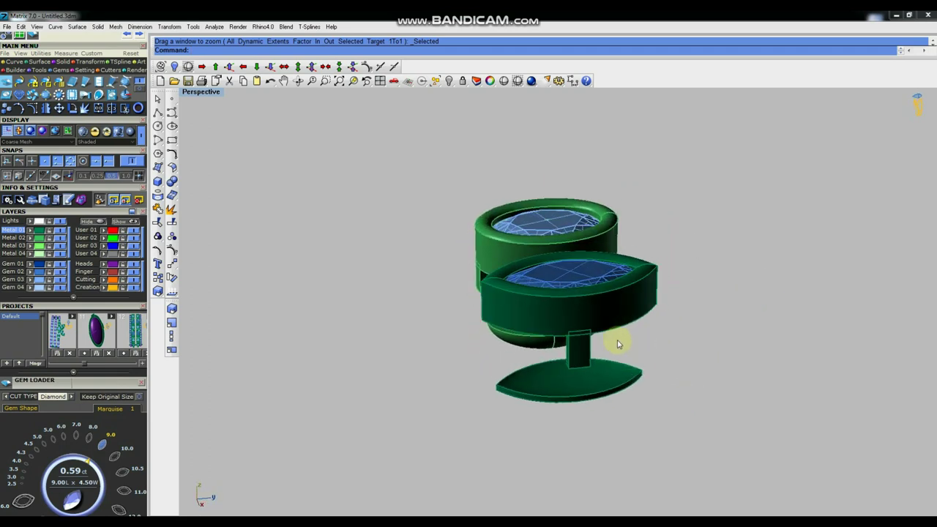
right_drag(770, 307, 613, 324)
scroll(603, 349, up, 4)
click(602, 349)
scroll(600, 366, down, 2)
right_drag(598, 387, 595, 358)
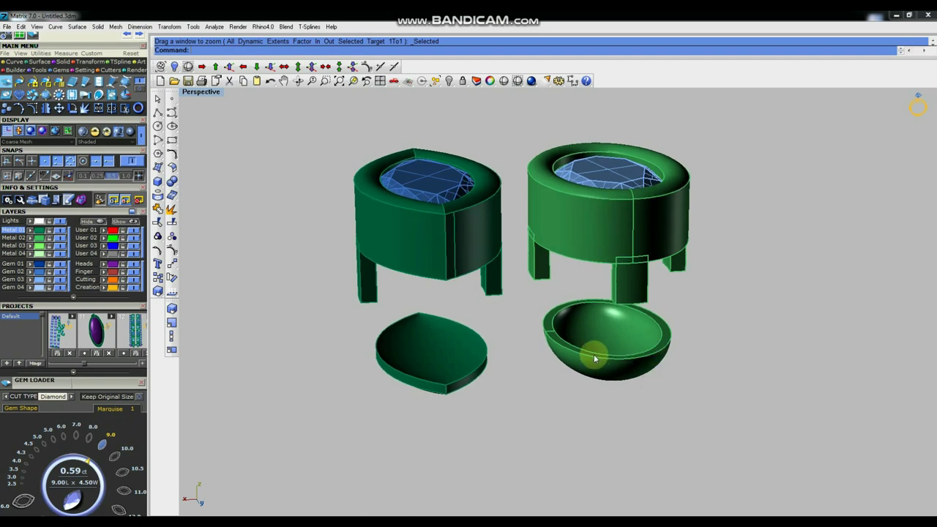
click(563, 356)
click(432, 362)
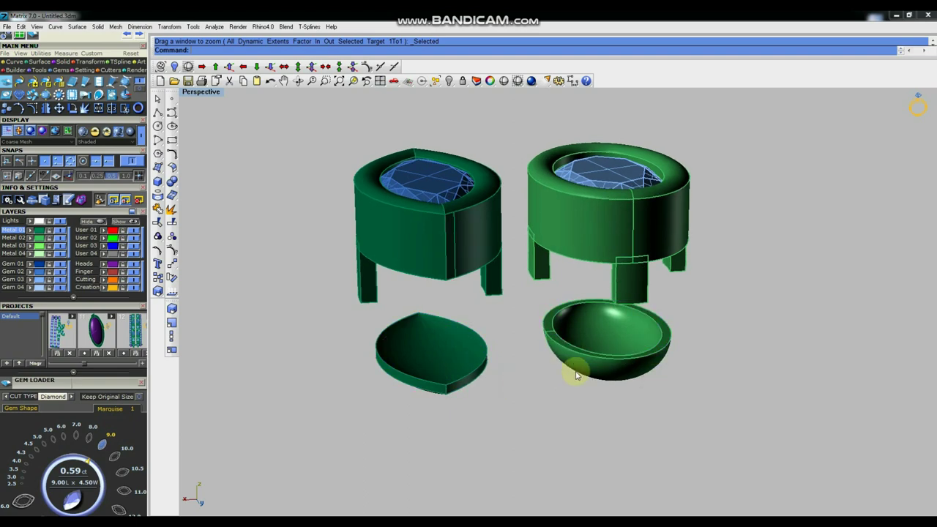
right_drag(610, 415, 713, 275)
right_drag(703, 327, 697, 370)
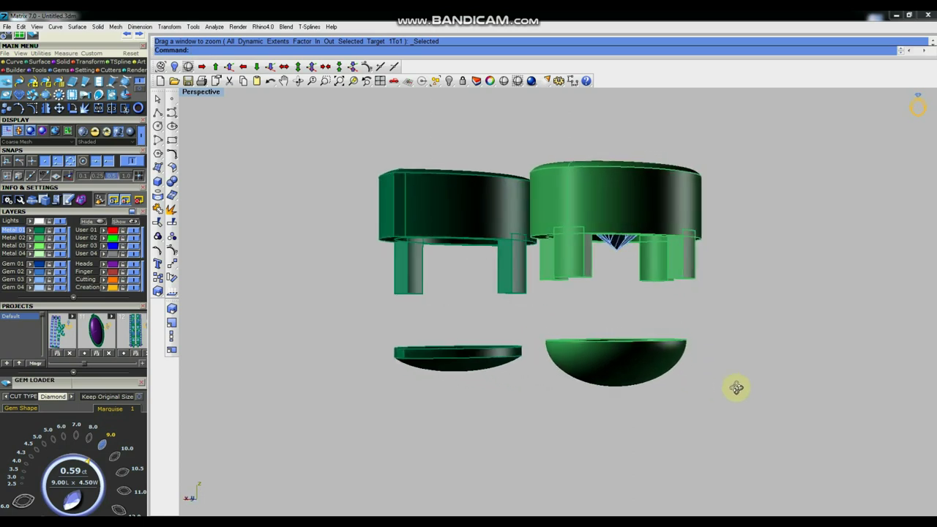
right_drag(635, 324, 677, 326)
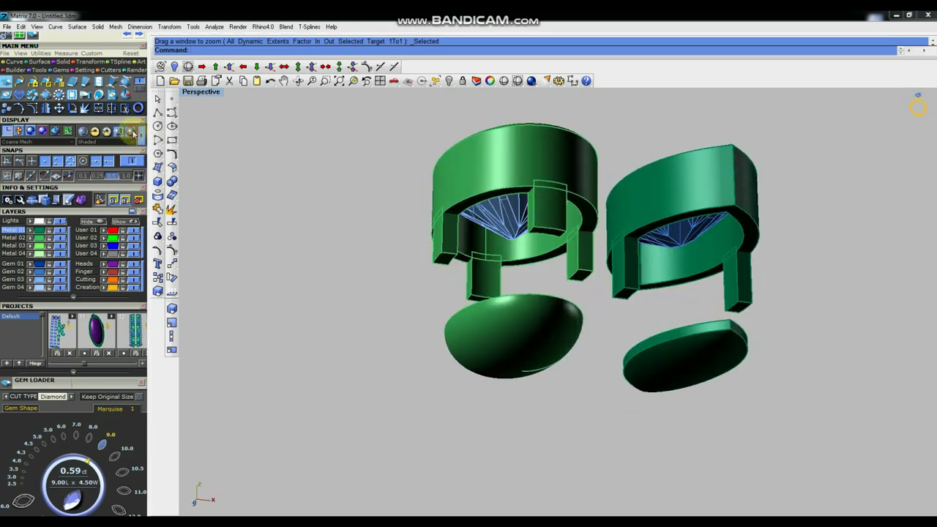
- Switch the perspective display to Plastic and review both finished bezel settings from several angles
click(131, 132)
right_drag(580, 308, 561, 397)
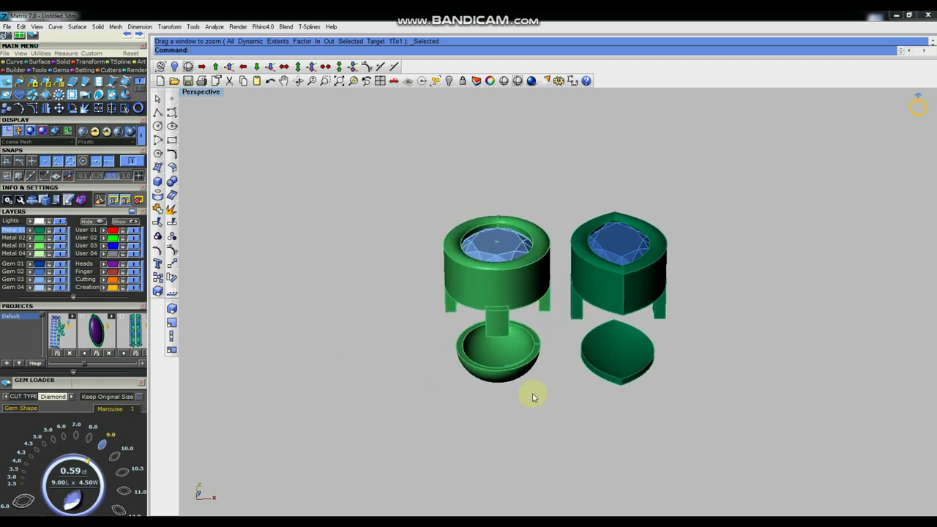
right_drag(615, 268, 679, 199)
right_drag(654, 265, 624, 332)
right_drag(618, 294, 580, 370)
scroll(484, 247, down, 3)
right_drag(543, 288, 619, 230)
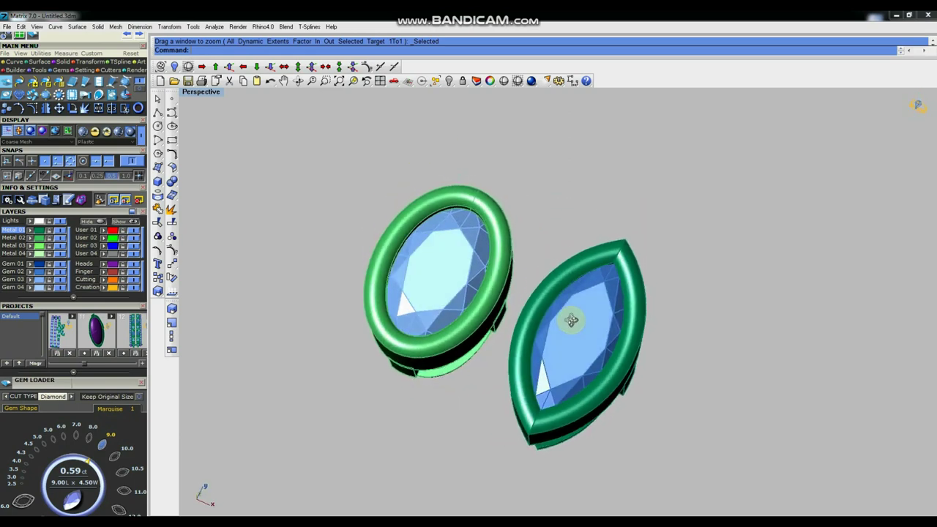
right_drag(576, 335, 625, 371)
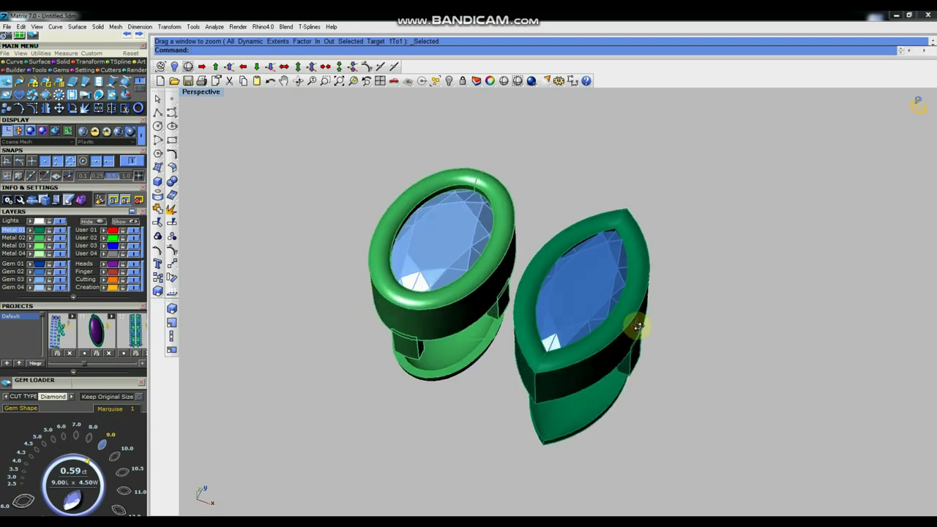